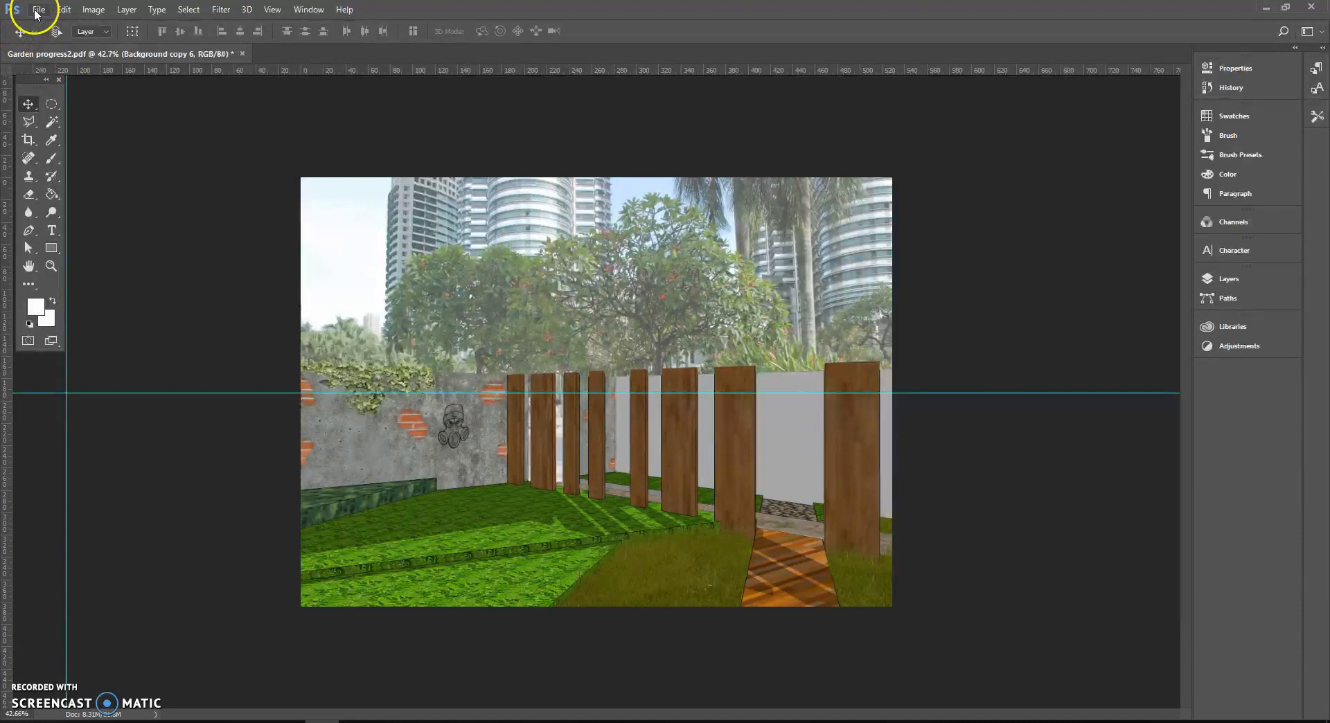
- Open the timber PSD texture file from the Photoshop activity folder
{"action": "left_click", "coordinate": [38, 10]}
{"action": "left_click", "coordinate": [53, 38]}
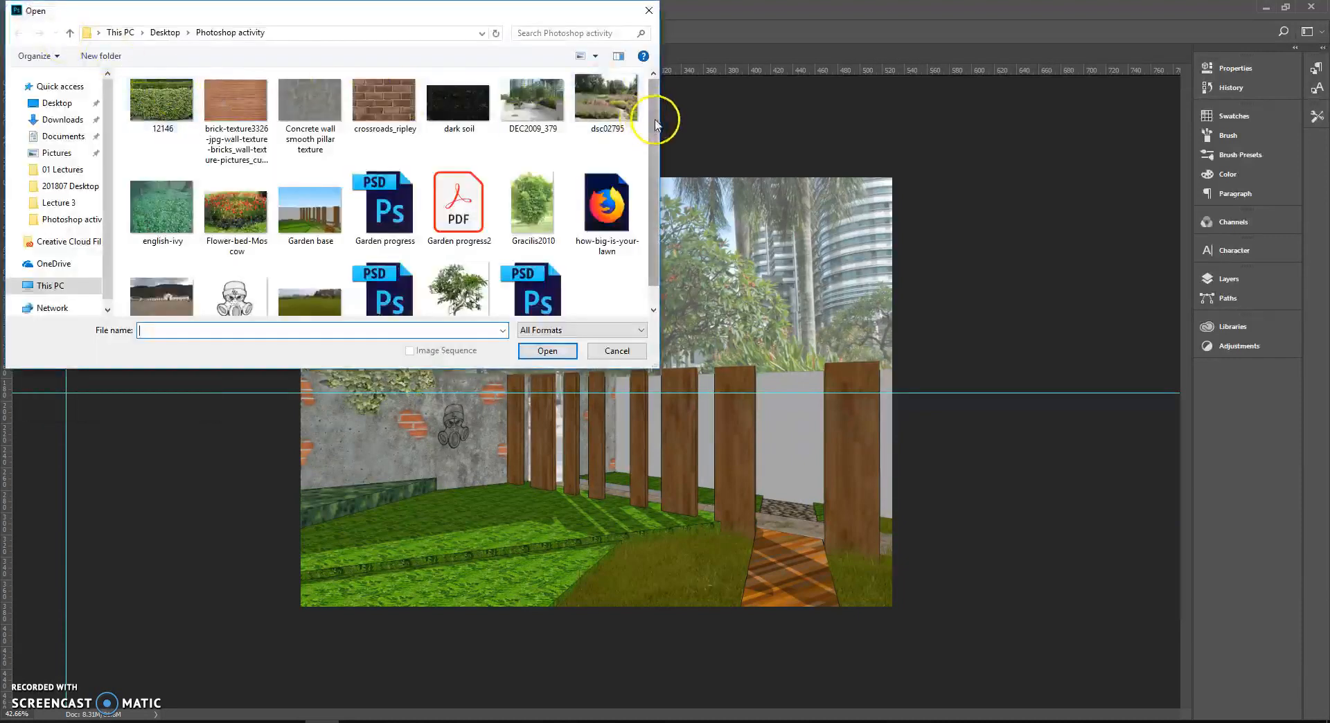
{"action": "scroll", "coordinate": [654, 112], "scroll_direction": "down", "scroll_amount": 1}
{"action": "left_click", "coordinate": [534, 273]}
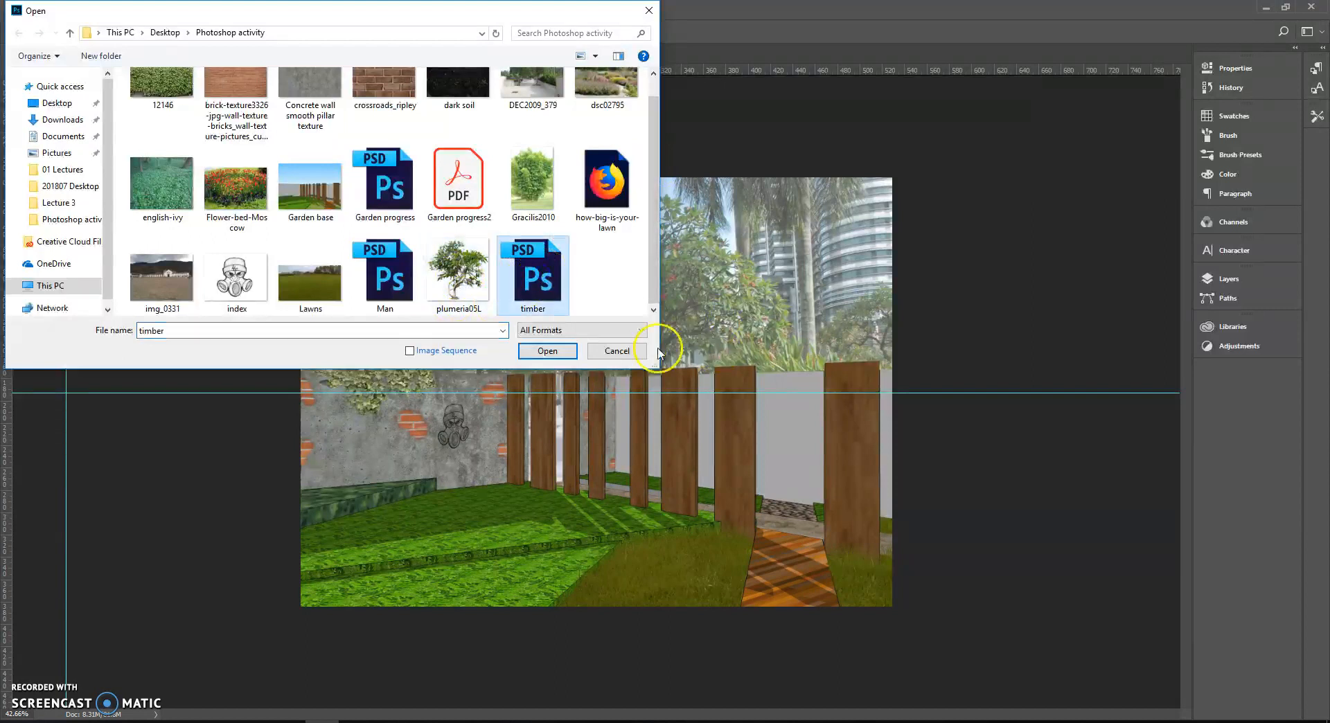
{"action": "left_click", "coordinate": [547, 352]}
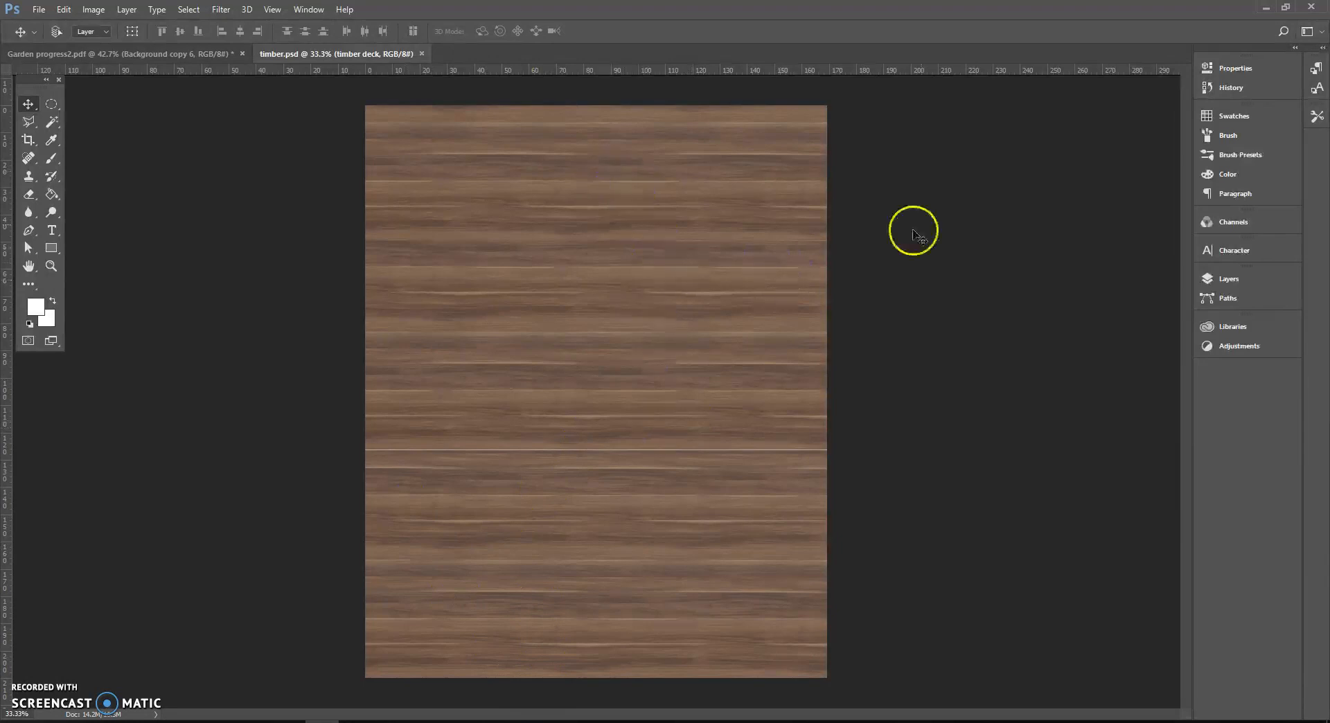
- Duplicate the timber deck layer into Garden progress2.pdf under the name "timber deck" and switch to that document
{"action": "left_click", "coordinate": [1230, 279]}
{"action": "left_click", "coordinate": [1184, 194]}
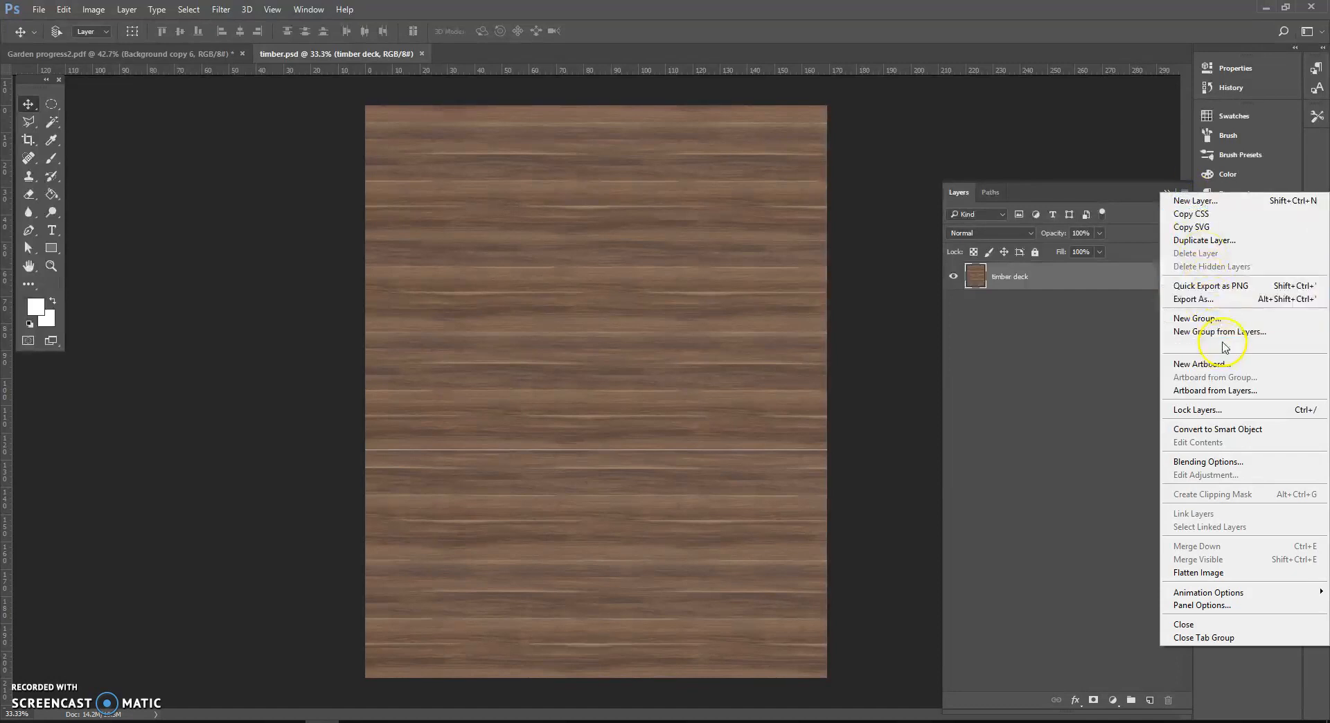
{"action": "left_click", "coordinate": [1228, 246]}
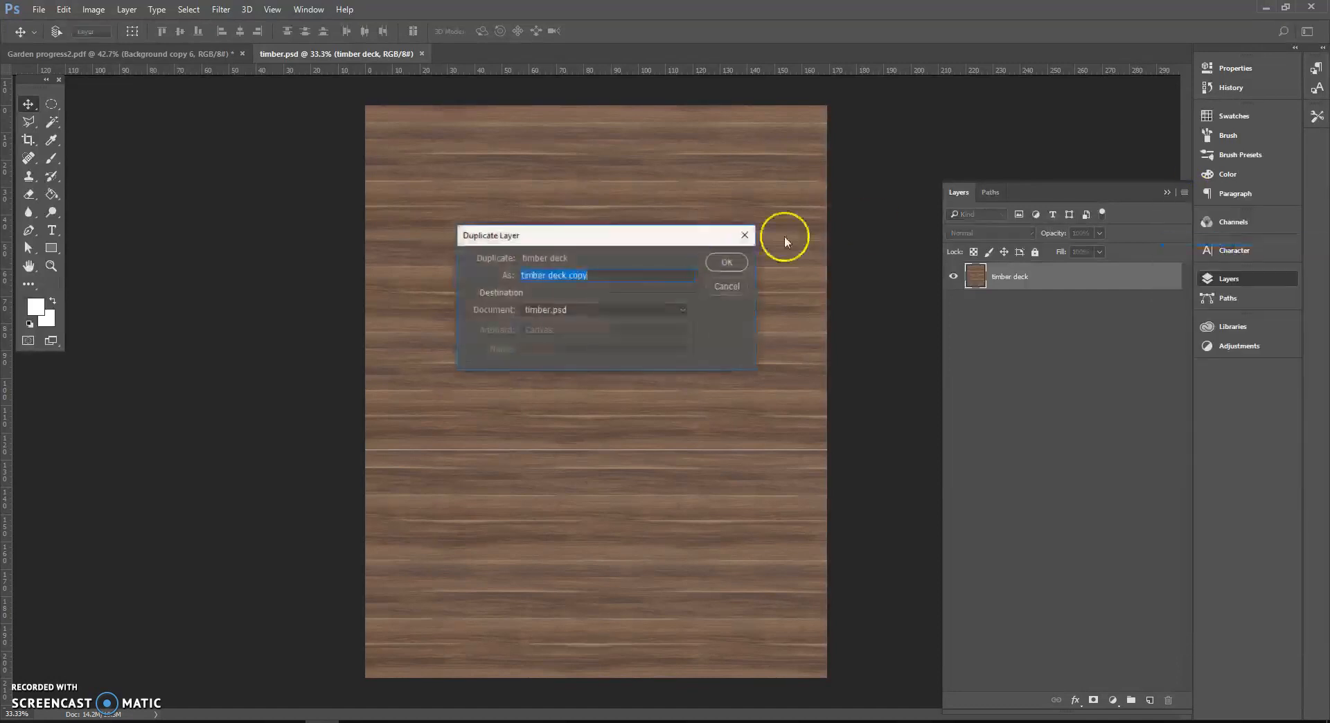
{"action": "left_click", "coordinate": [600, 313]}
{"action": "left_click", "coordinate": [585, 324]}
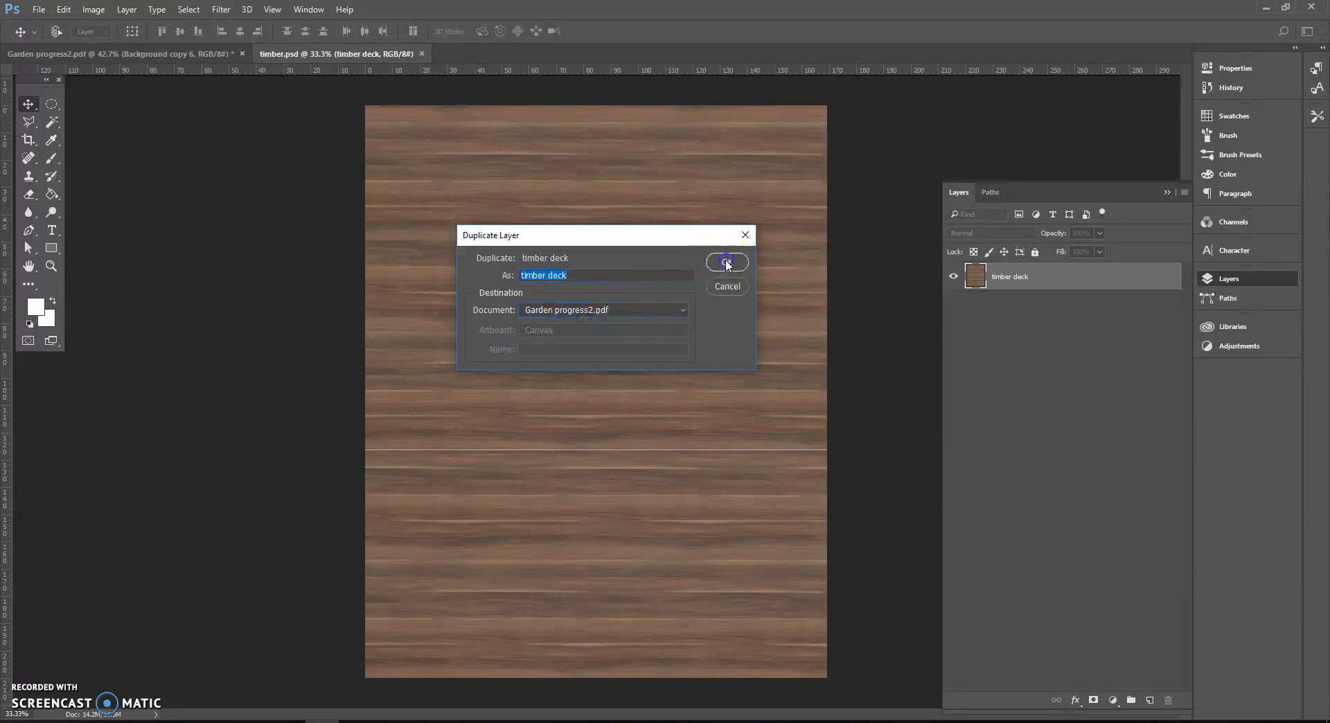
{"action": "left_click", "coordinate": [727, 262]}
{"action": "left_click", "coordinate": [103, 53]}
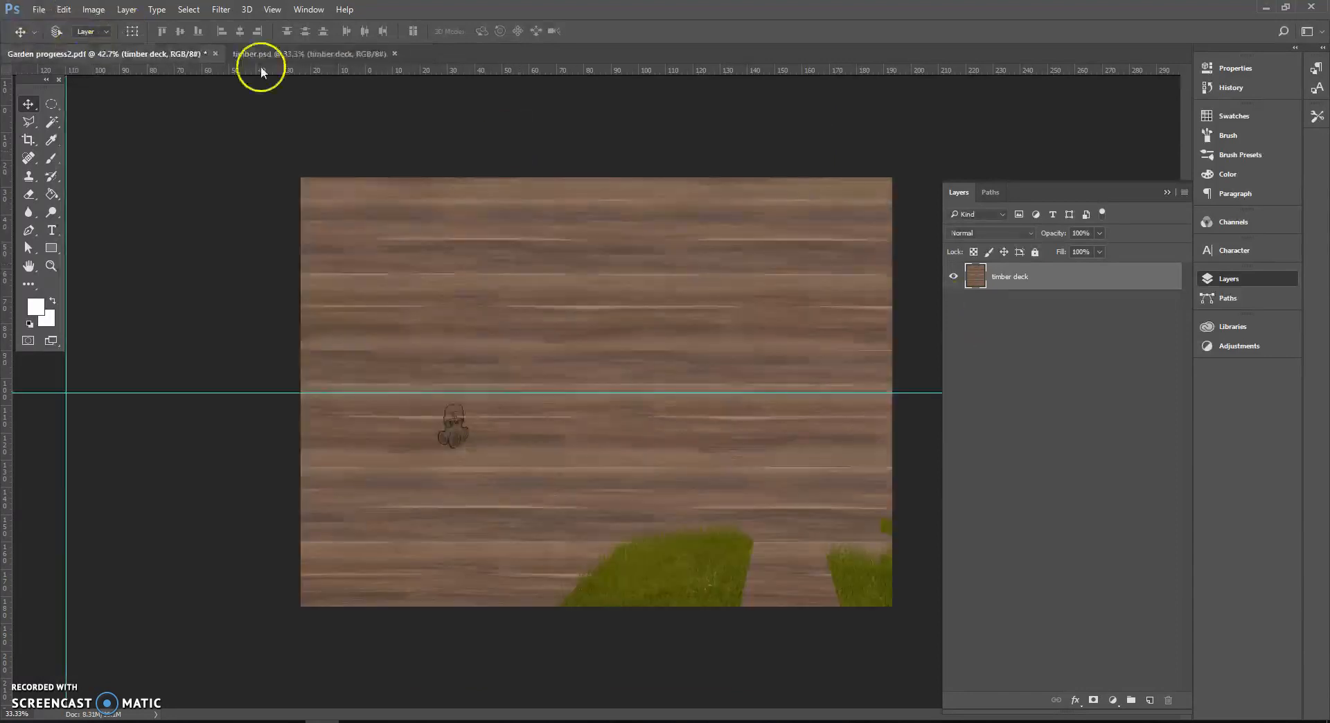
- Scale the timber deck layer to about 86% width and 69% height, and move it over the upper-left part of the image
{"action": "scroll", "coordinate": [566, 163], "scroll_direction": "down", "scroll_amount": 5}
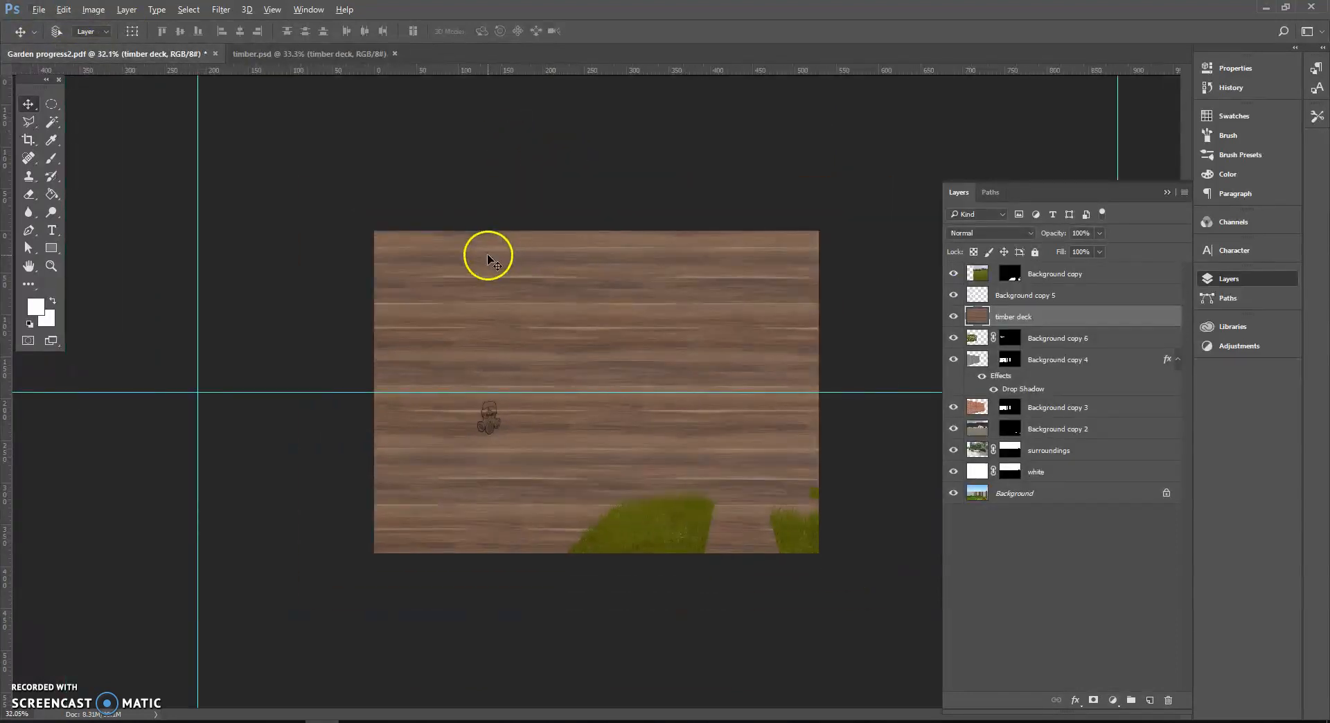
{"action": "scroll", "coordinate": [560, 381], "scroll_direction": "down", "scroll_amount": 3}
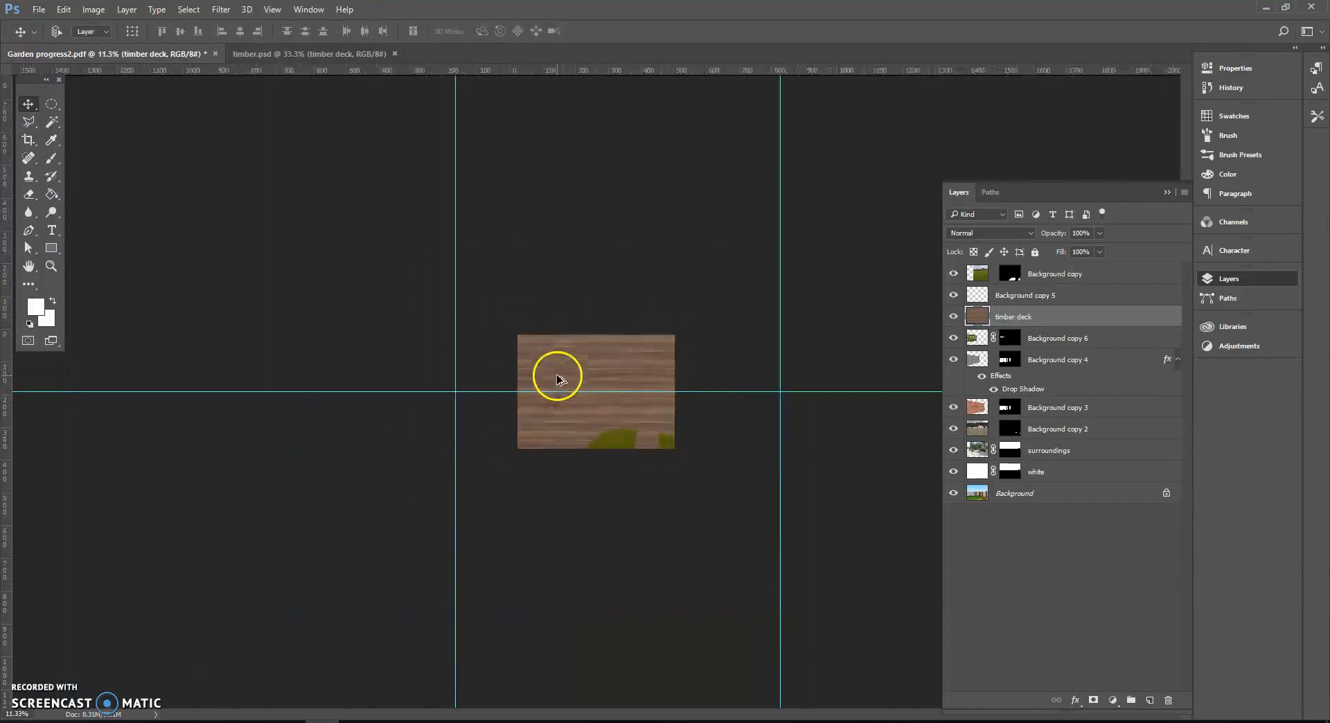
{"action": "scroll", "coordinate": [570, 378], "scroll_direction": "up", "scroll_amount": 2}
{"action": "scroll", "coordinate": [572, 384], "scroll_direction": "up", "scroll_amount": 1}
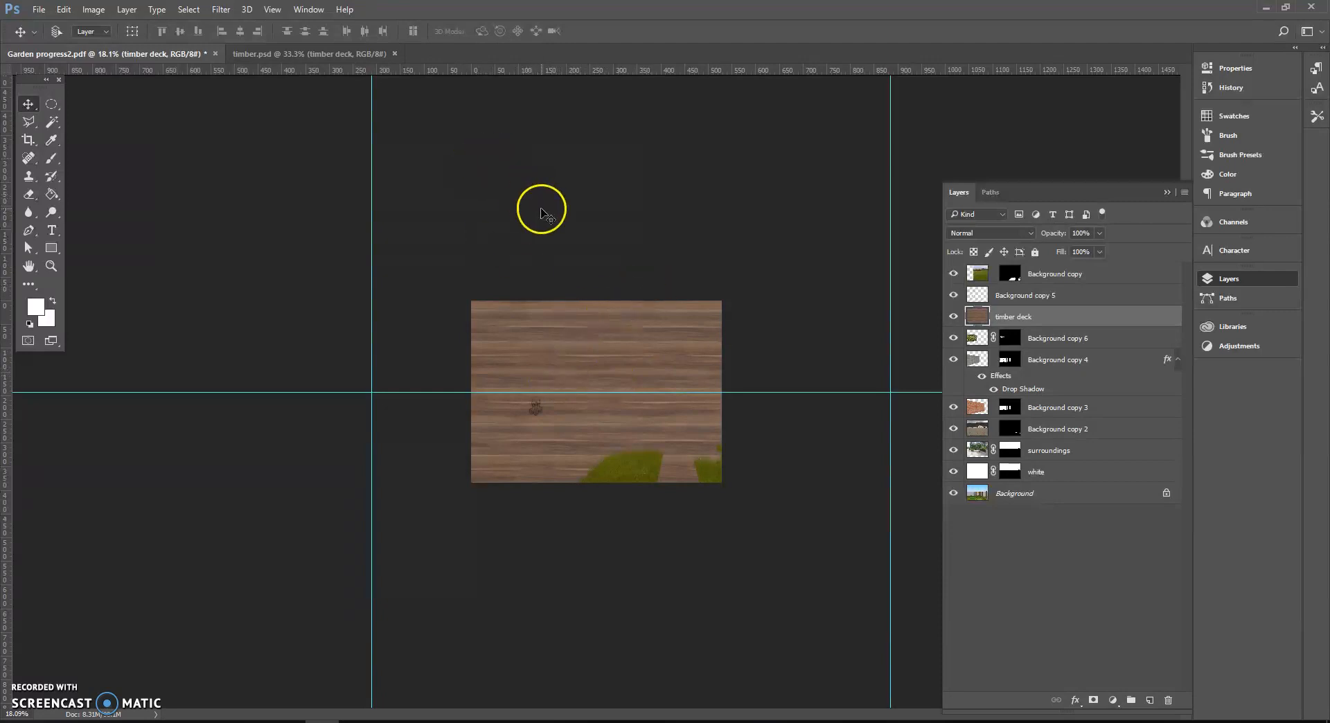
{"action": "left_click", "coordinate": [39, 9]}
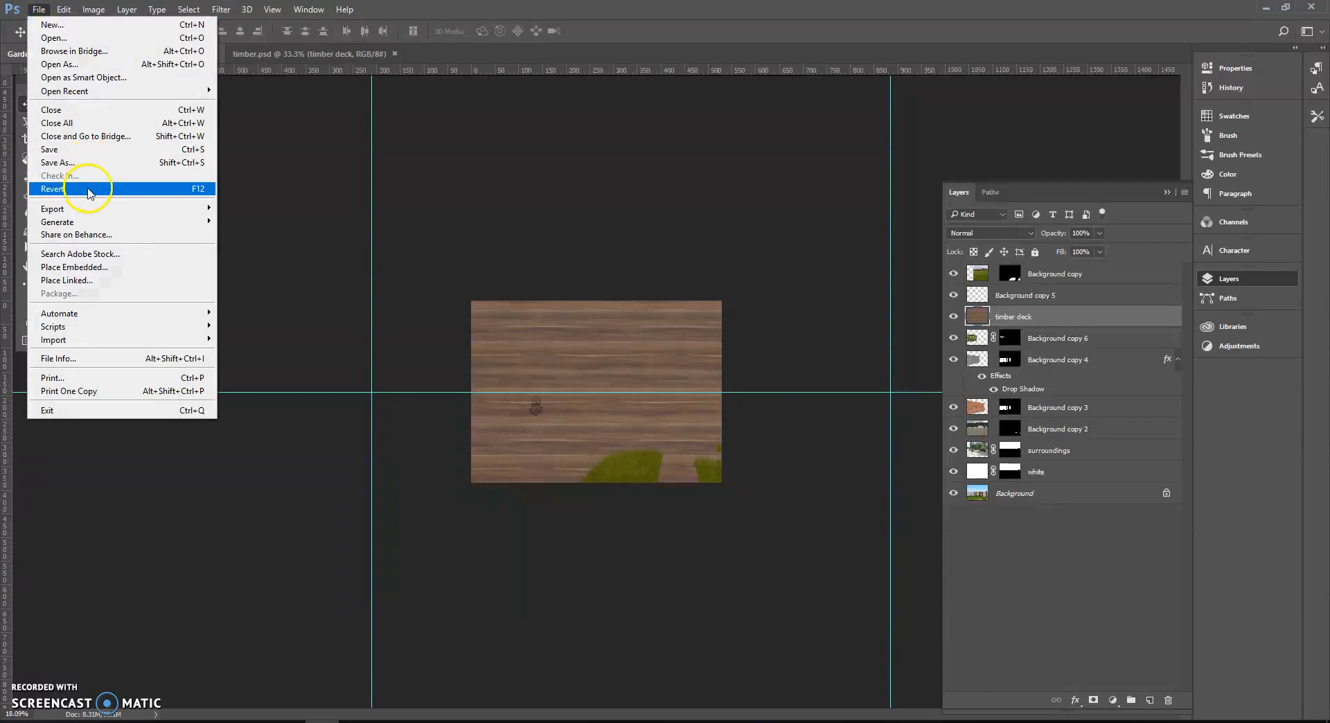
{"action": "mouse_move", "coordinate": [65, 14]}
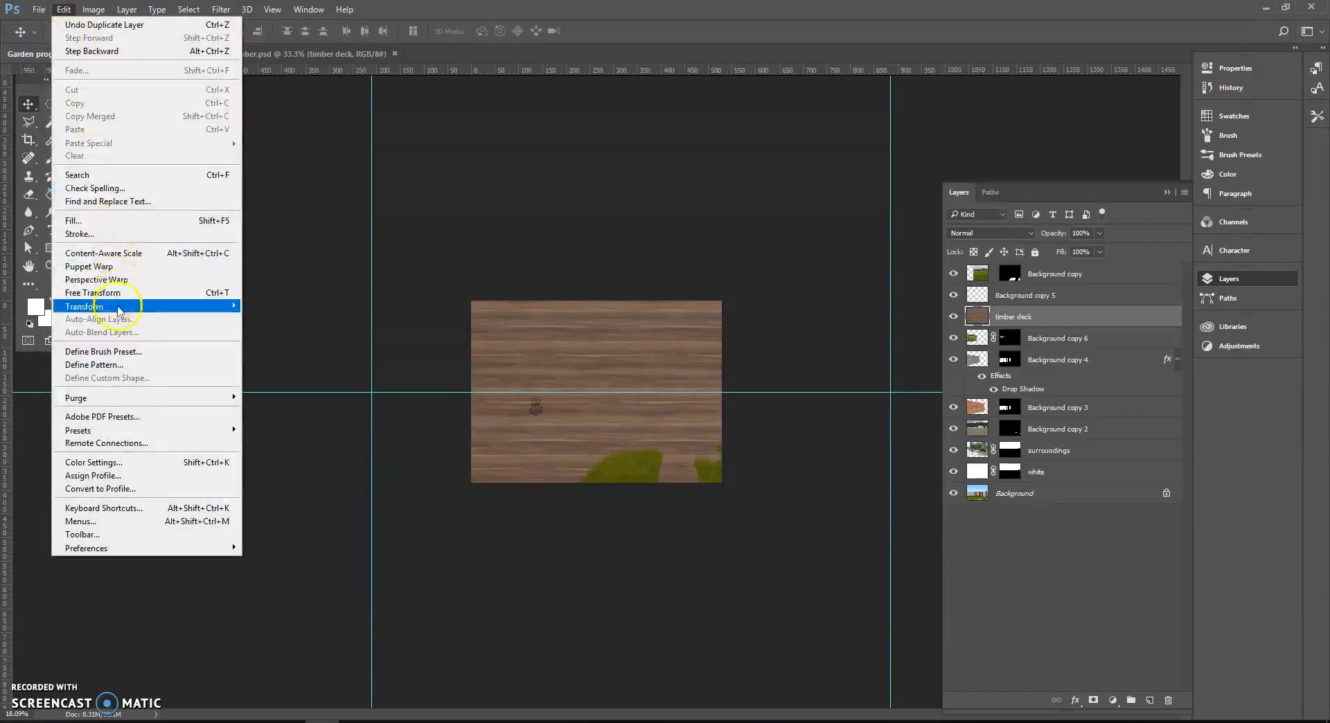
{"action": "left_click", "coordinate": [127, 306]}
{"action": "left_click", "coordinate": [274, 326]}
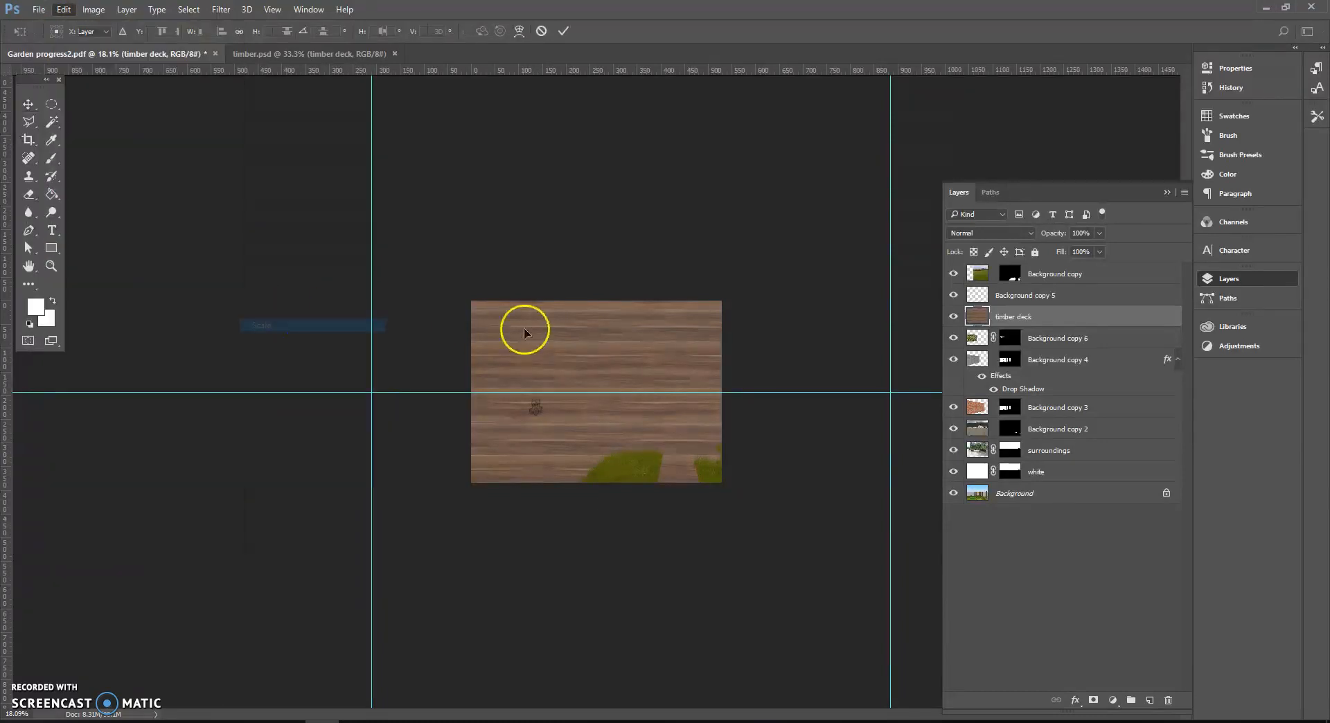
{"action": "left_click_drag", "start_coordinate": [666, 569], "coordinate": [657, 535]}
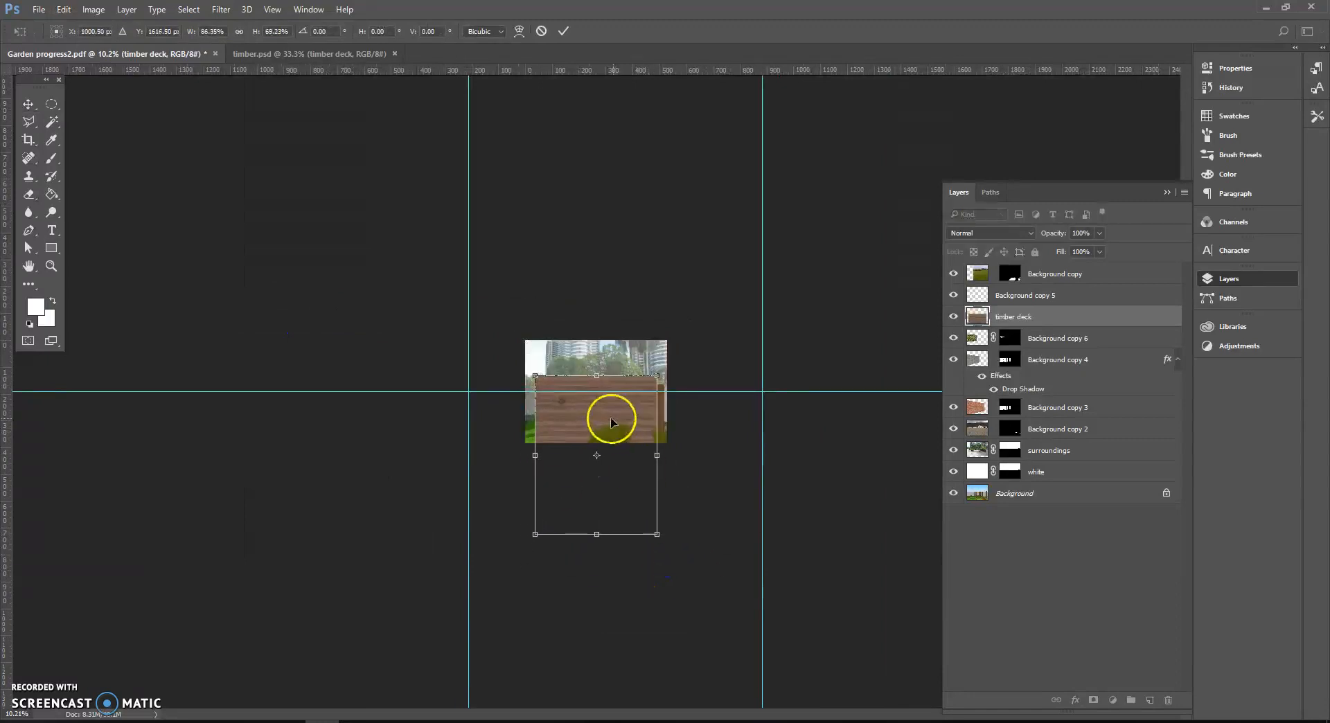
{"action": "left_click_drag", "start_coordinate": [592, 413], "coordinate": [579, 375]}
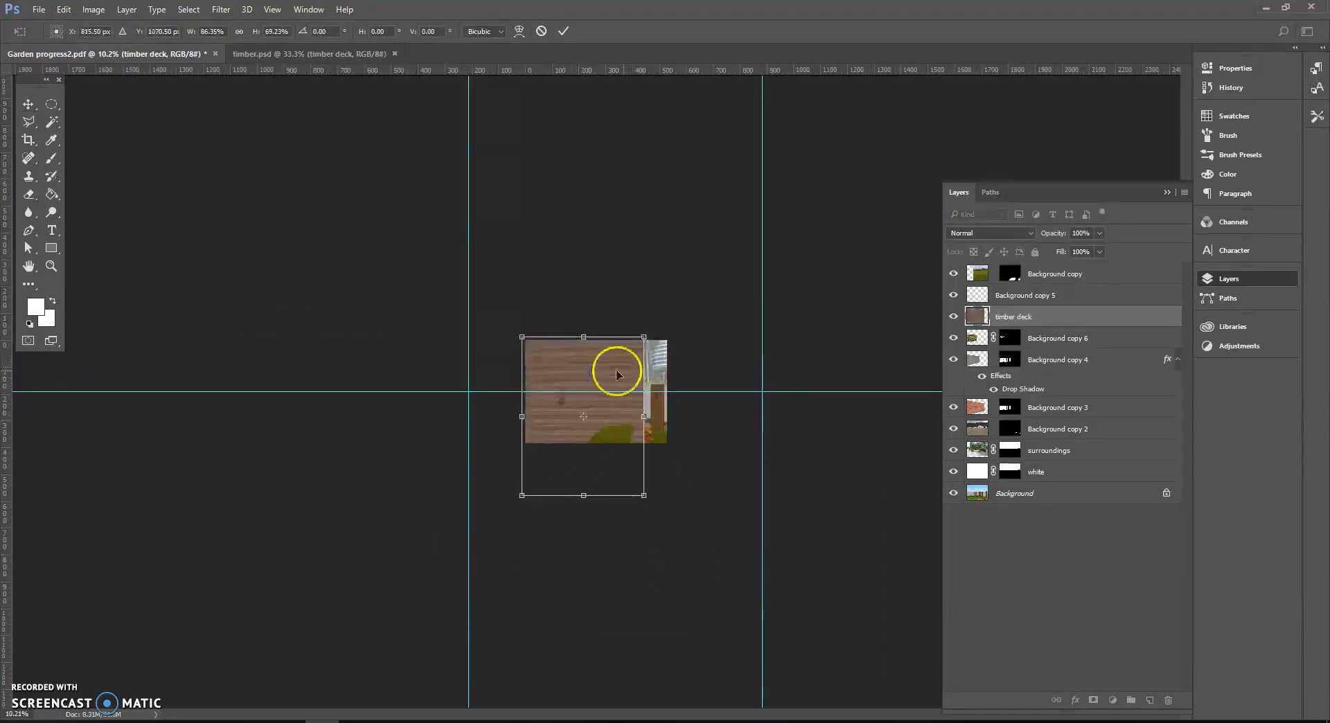
{"action": "key", "text": "Return"}
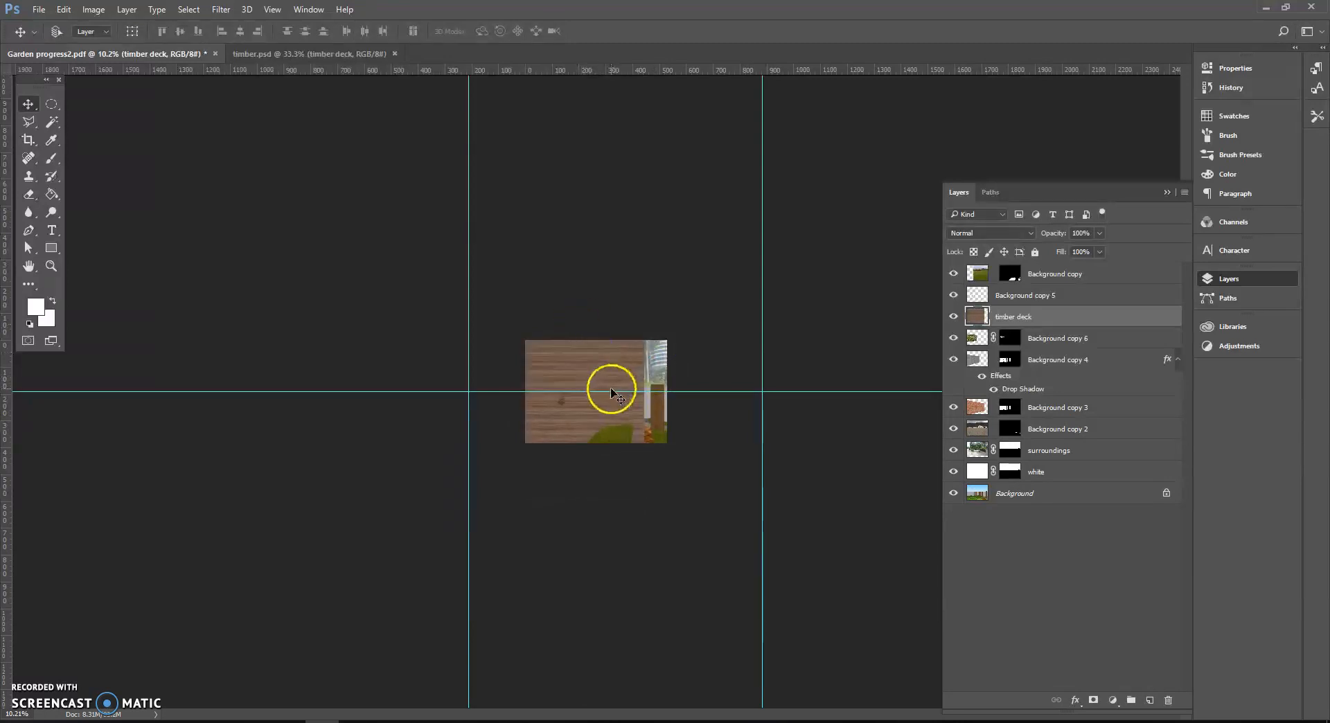
- Hide the timber deck layer and draw a triangular Pen path from the grey wall's outer edge to the left vanishing point on the guides
{"action": "scroll", "coordinate": [610, 388], "scroll_direction": "up", "scroll_amount": 1}
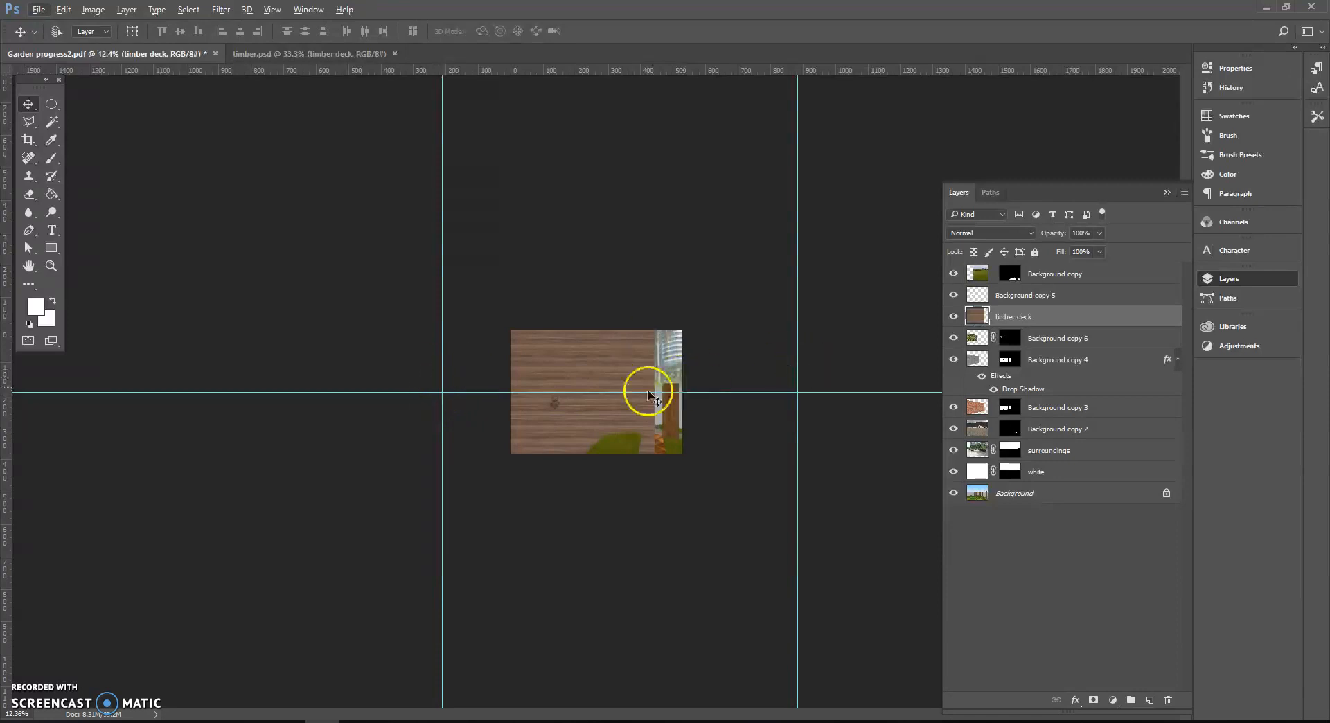
{"action": "left_click", "coordinate": [954, 317]}
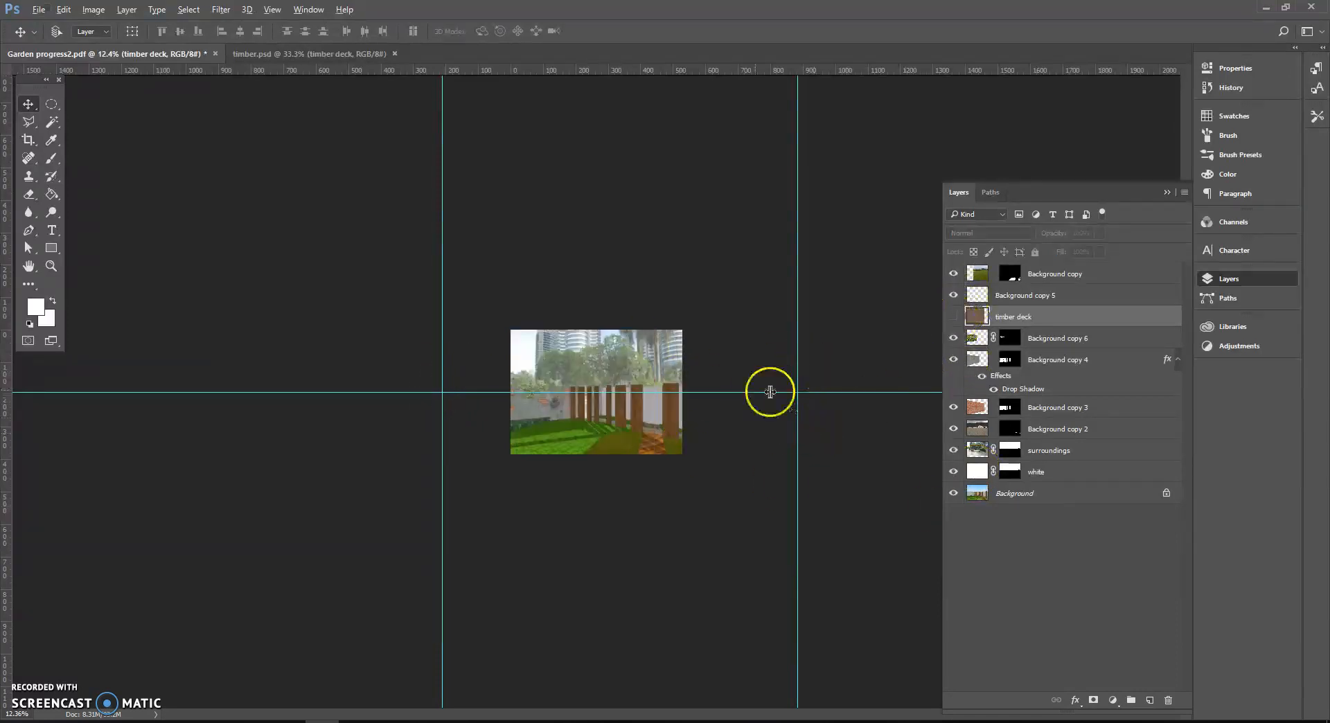
{"action": "scroll", "coordinate": [721, 434], "scroll_direction": "up", "scroll_amount": 8}
{"action": "scroll", "coordinate": [717, 435], "scroll_direction": "up", "scroll_amount": 4}
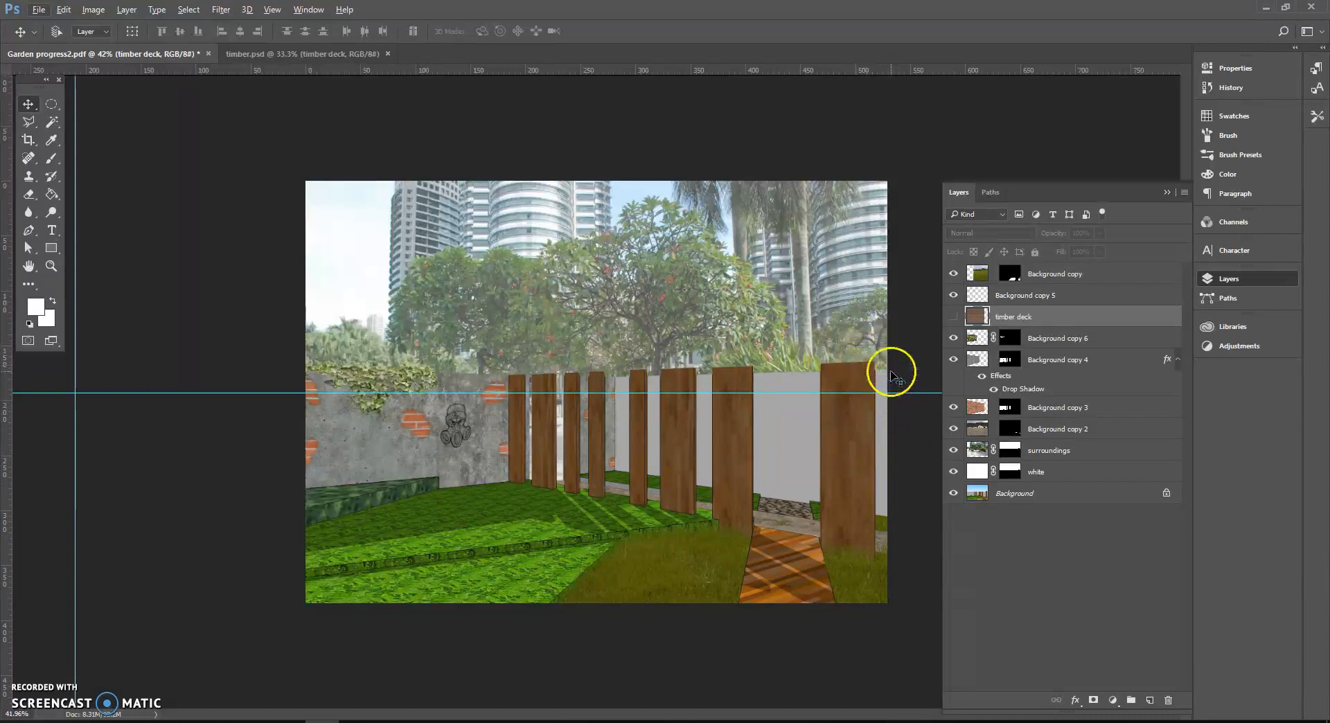
{"action": "left_click", "coordinate": [30, 229]}
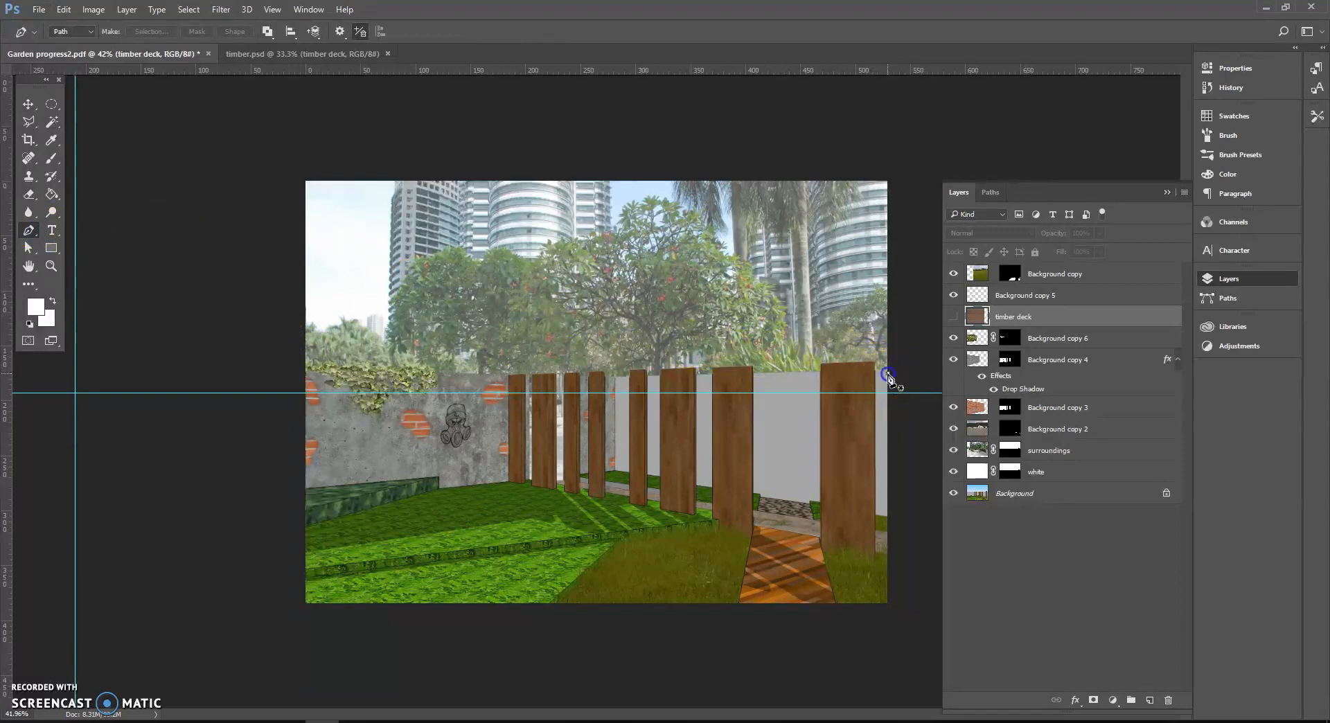
{"action": "left_click", "coordinate": [803, 397]}
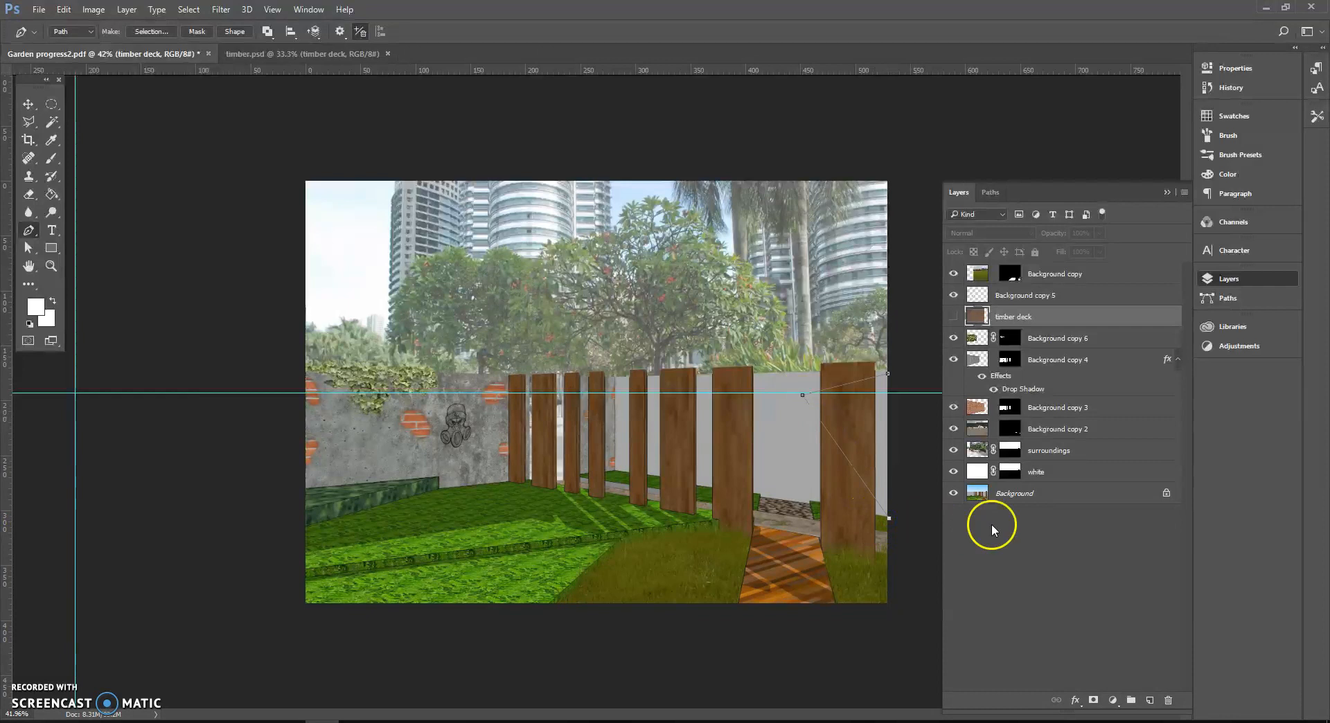
{"action": "left_click", "coordinate": [31, 248]}
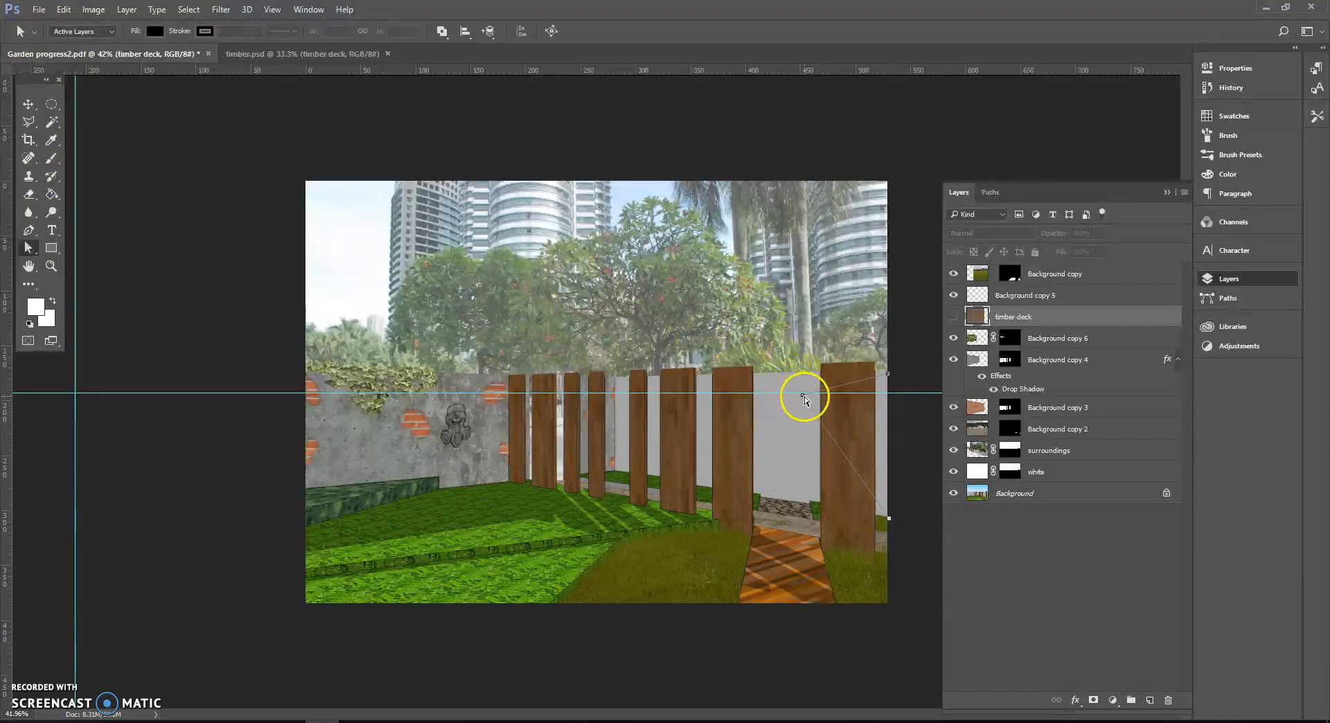
{"action": "left_click_drag", "start_coordinate": [649, 393], "coordinate": [81, 414]}
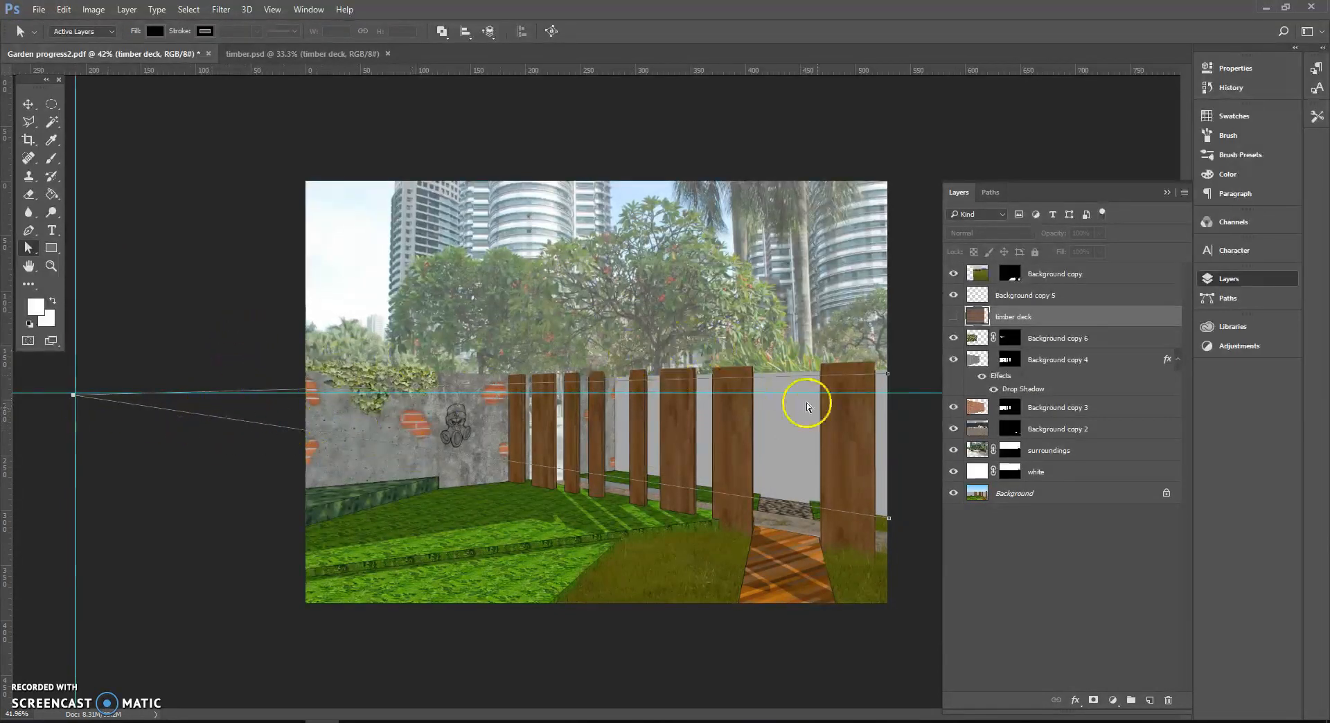
- Align the path's outer anchor points with the top and base of the grey wall at the image edge
{"action": "key", "text": "ctrl+plus"}
{"action": "scroll", "coordinate": [890, 380], "scroll_direction": "up", "scroll_amount": 5}
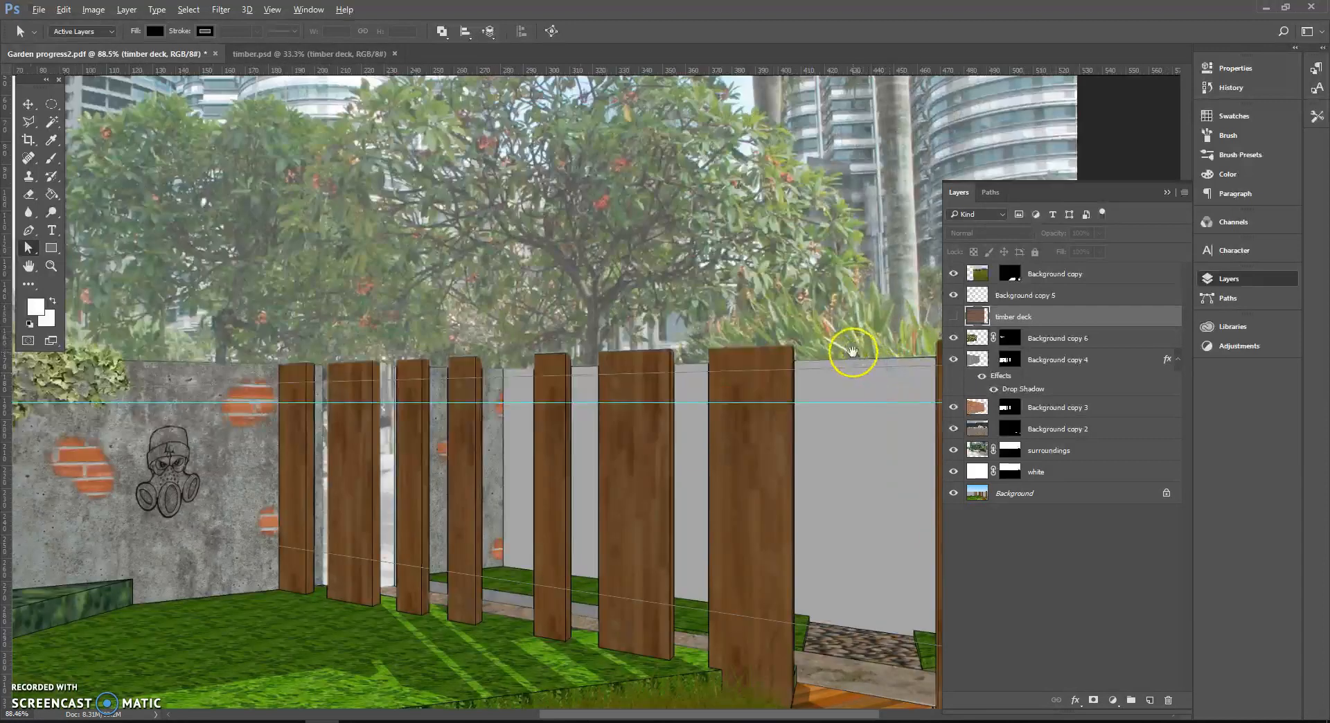
{"action": "left_click_drag", "start_coordinate": [767, 336], "coordinate": [733, 340]}
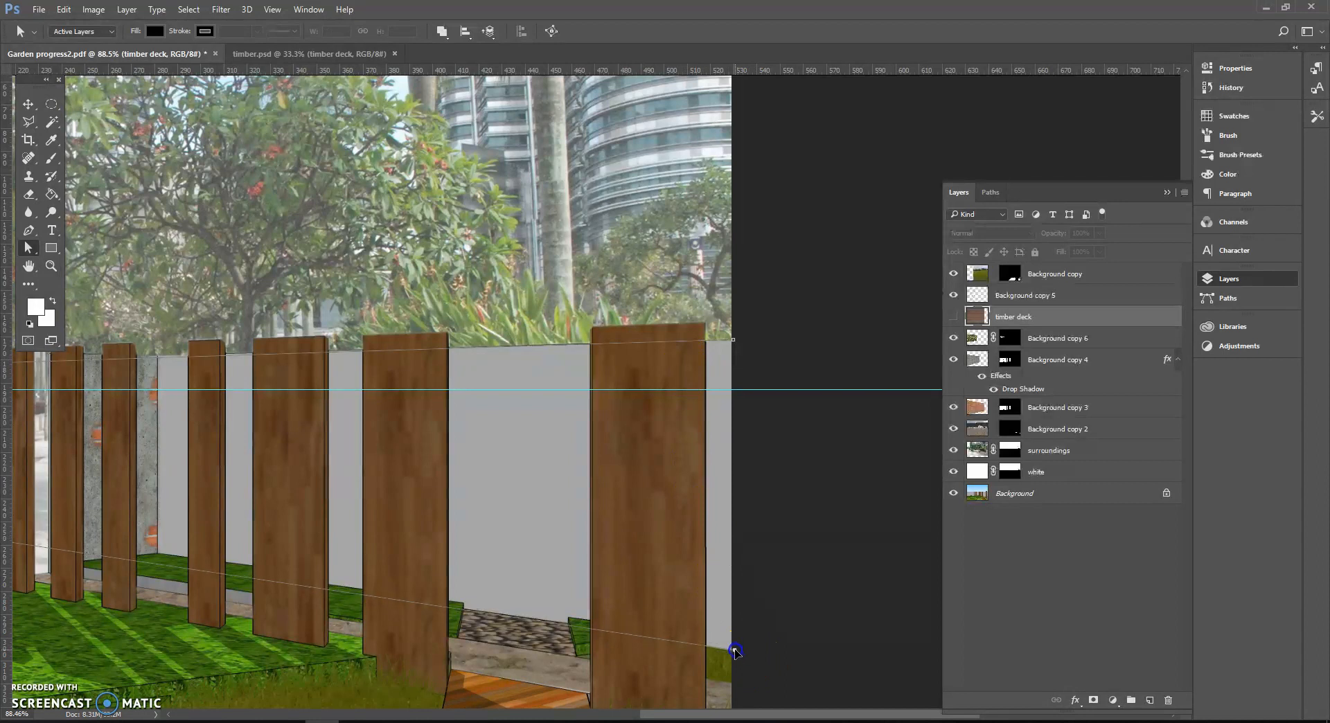
{"action": "scroll", "coordinate": [682, 589], "scroll_direction": "down", "scroll_amount": 4}
{"action": "scroll", "coordinate": [673, 577], "scroll_direction": "down", "scroll_amount": 3}
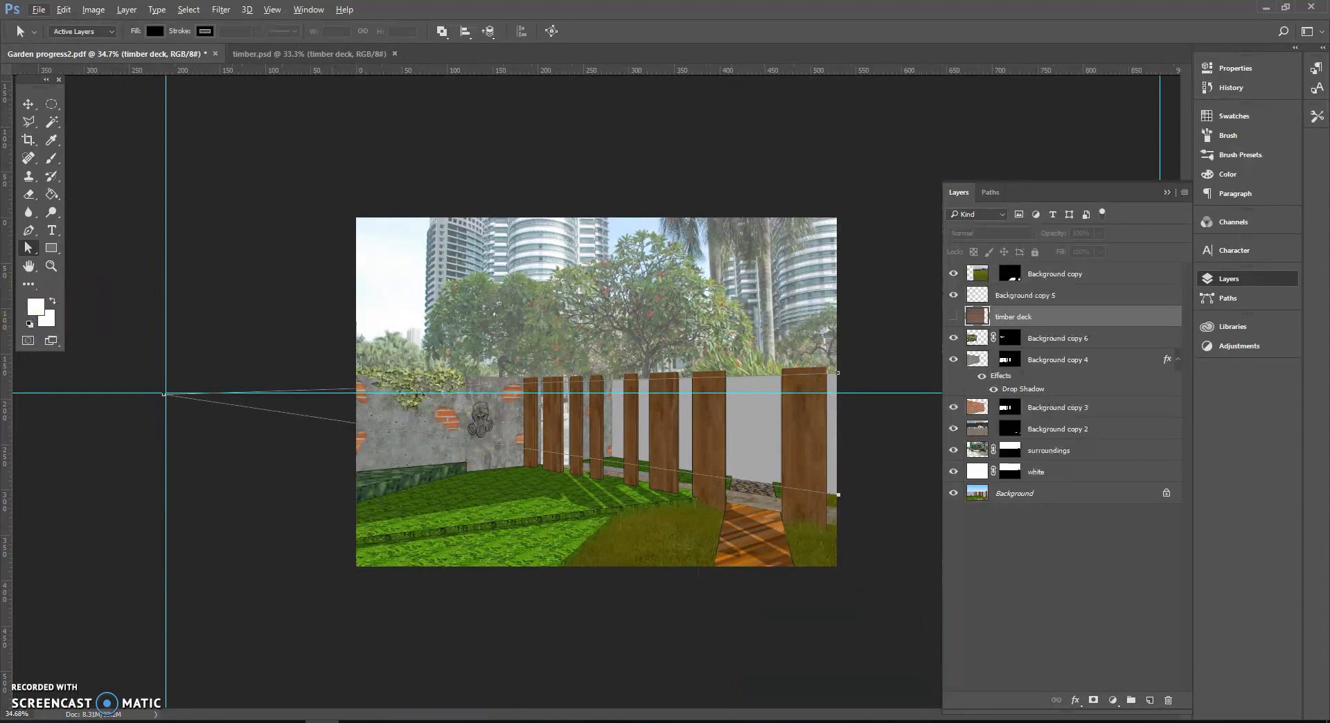
- Delete the Work Path and show the timber deck layer again
{"action": "left_click", "coordinate": [1240, 299]}
{"action": "left_click", "coordinate": [1169, 700]}
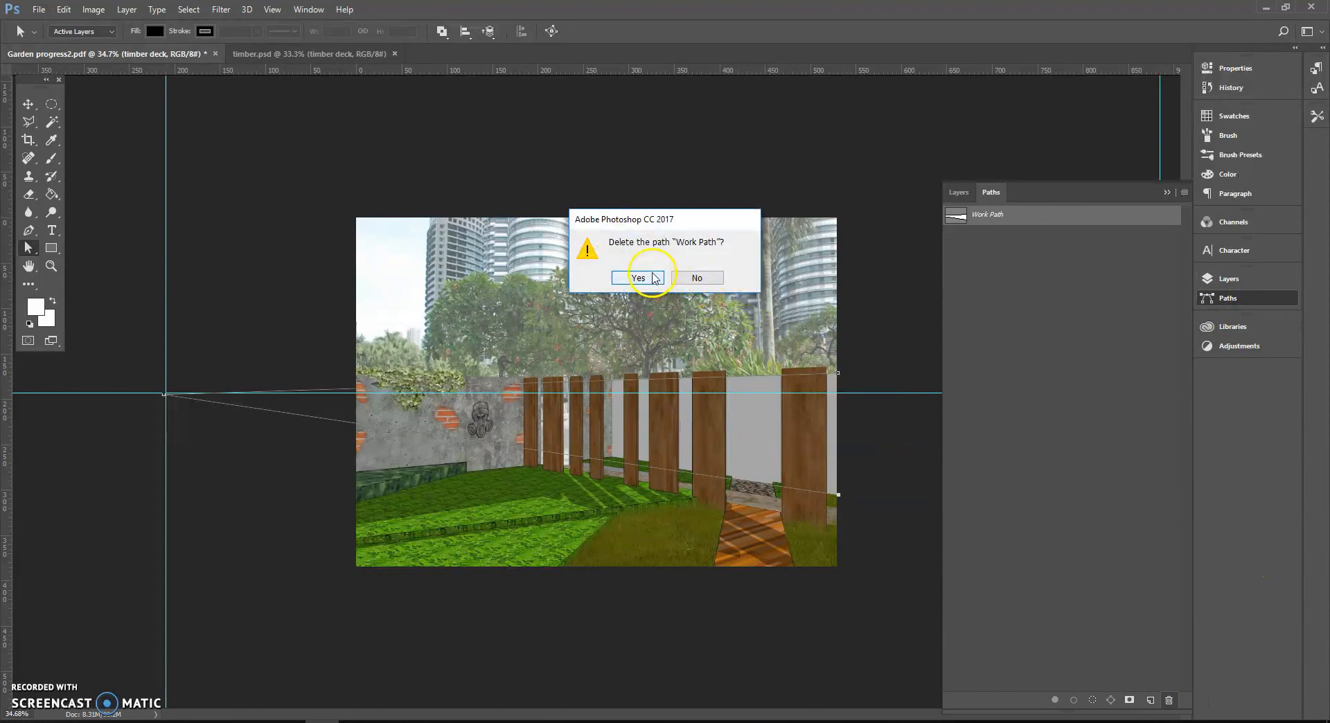
{"action": "left_click", "coordinate": [653, 277]}
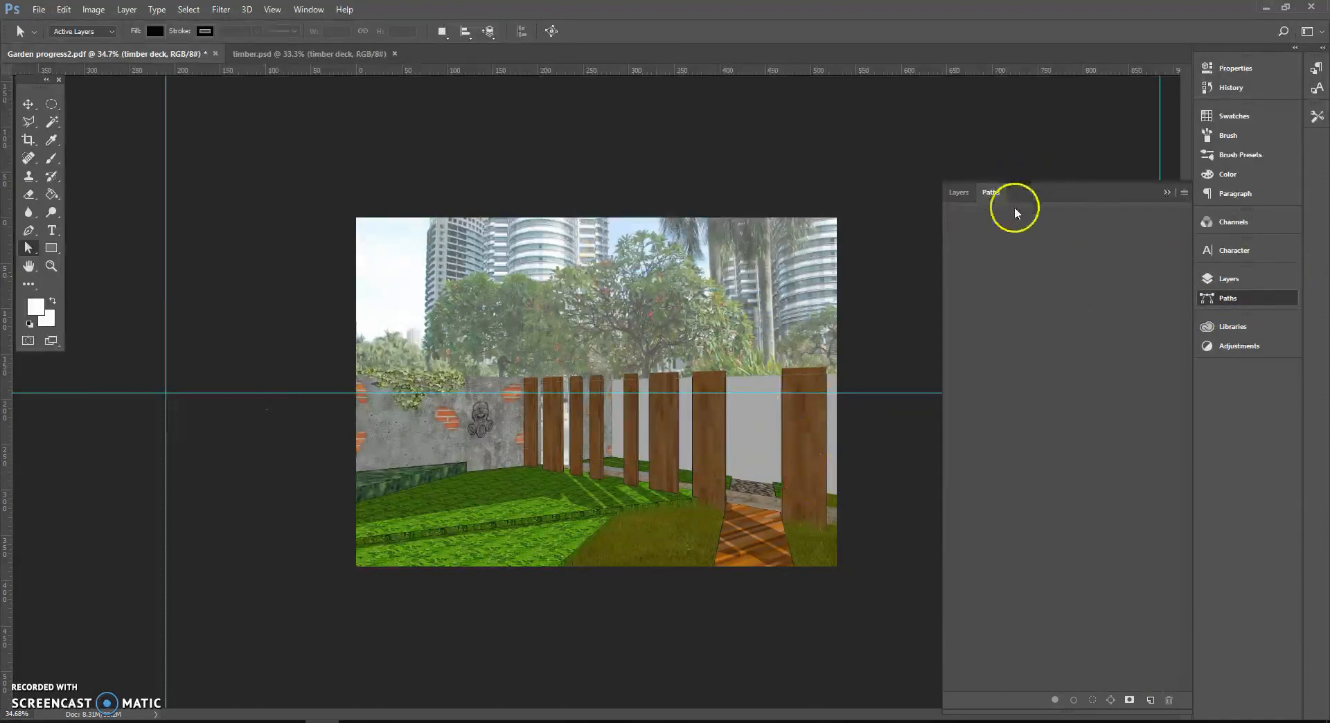
{"action": "left_click", "coordinate": [959, 192]}
{"action": "left_click", "coordinate": [954, 316]}
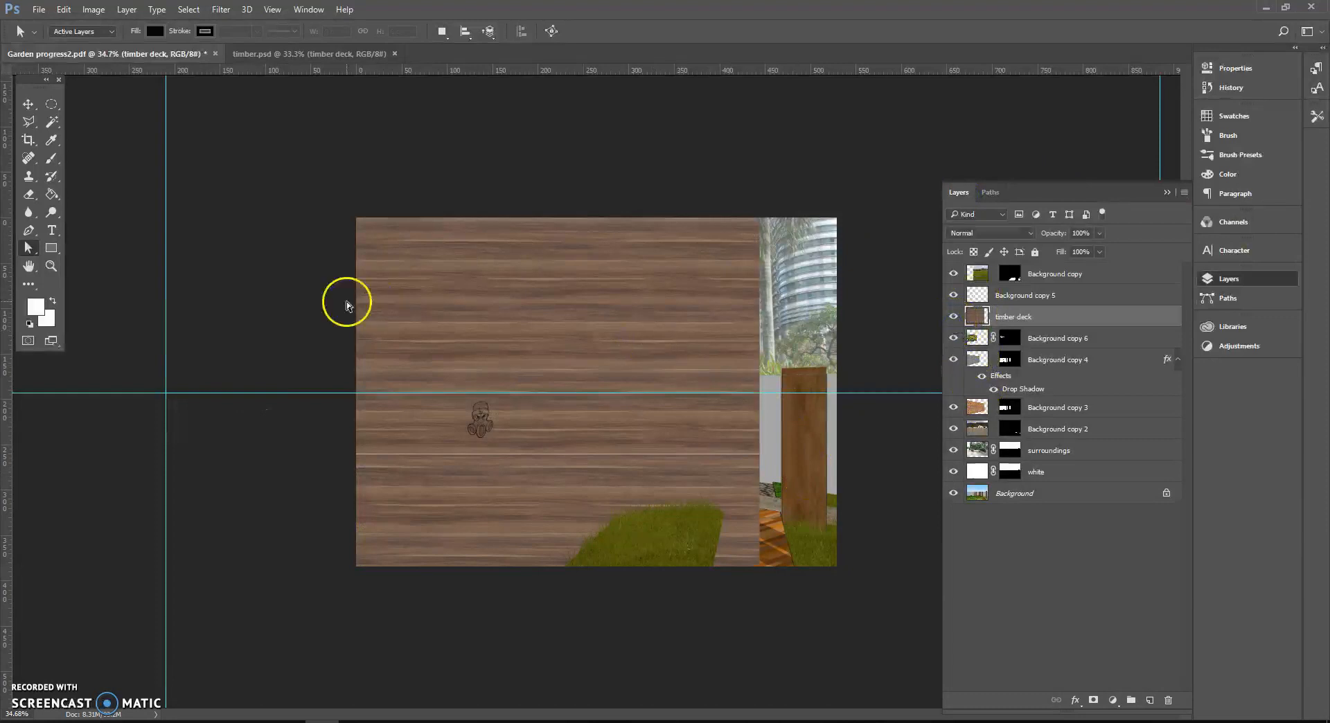
- Start a Distort transform on the timber deck layer, move it down onto the ground area and pull its right corners toward the right vanishing point
{"action": "scroll", "coordinate": [464, 328], "scroll_direction": "down", "scroll_amount": 7}
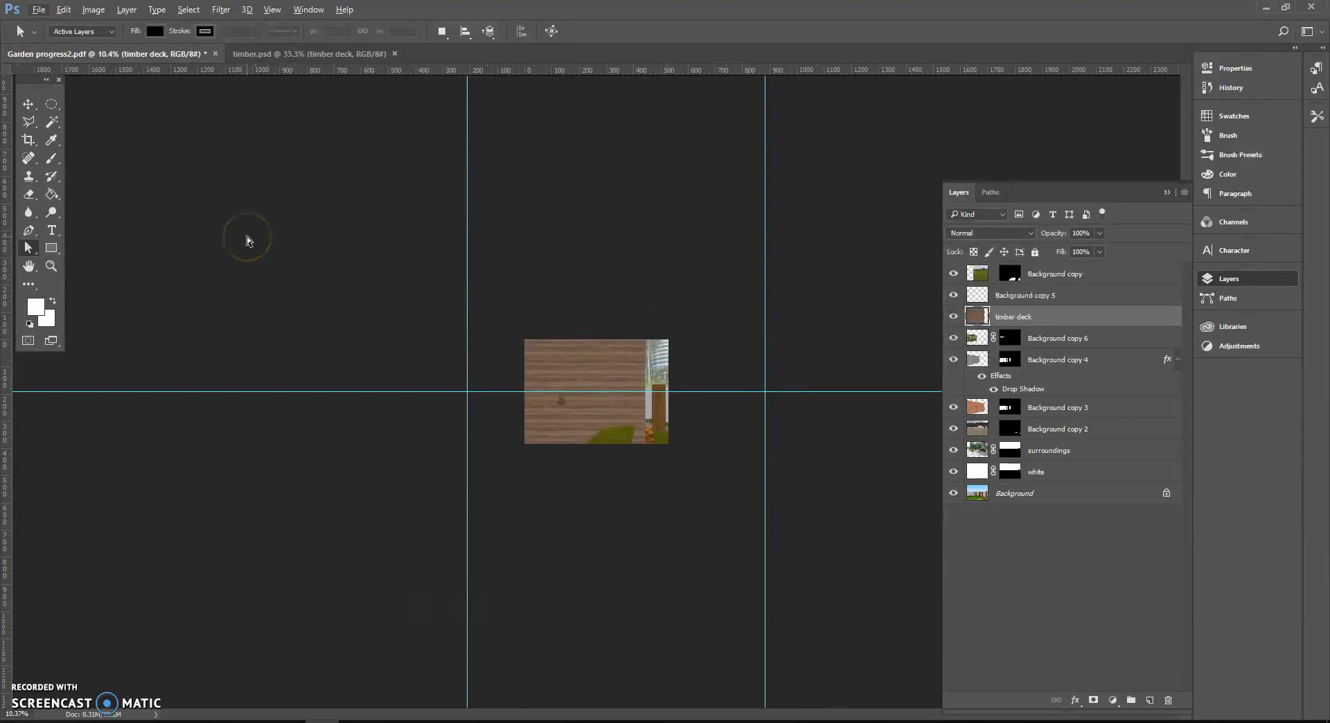
{"action": "left_click", "coordinate": [64, 10]}
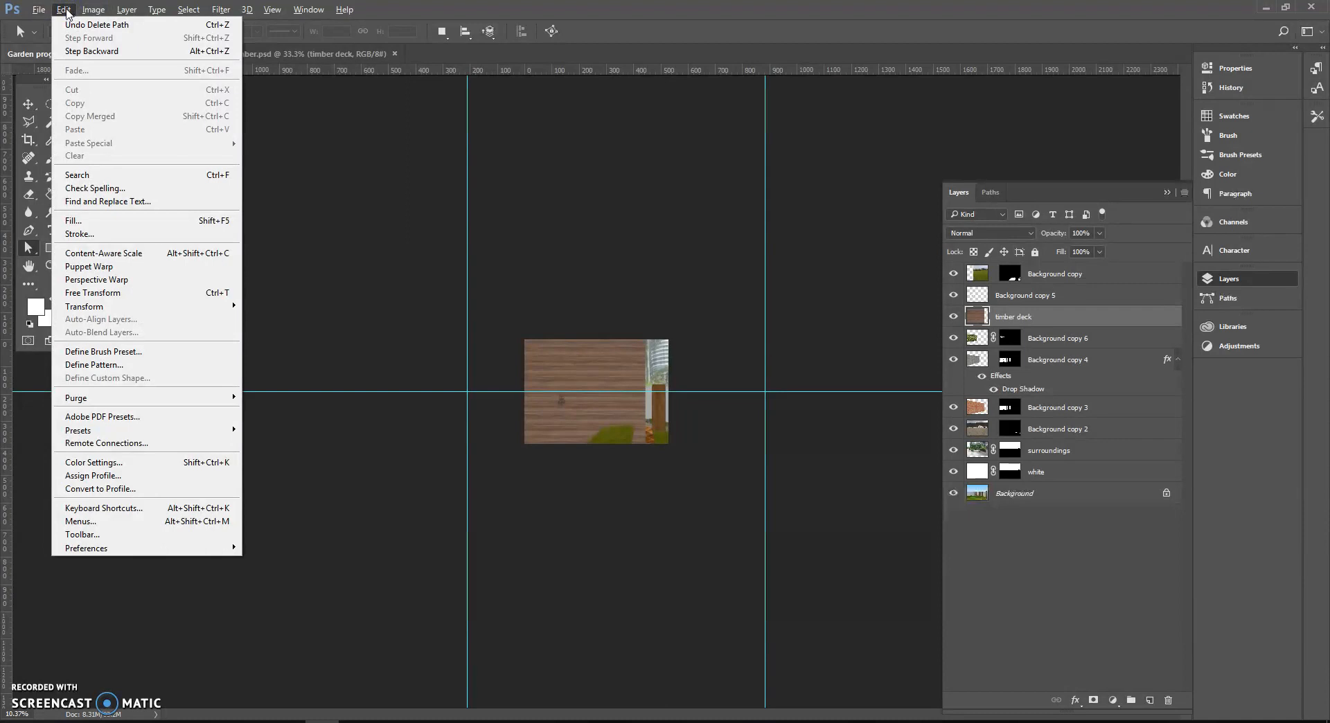
{"action": "mouse_move", "coordinate": [118, 306]}
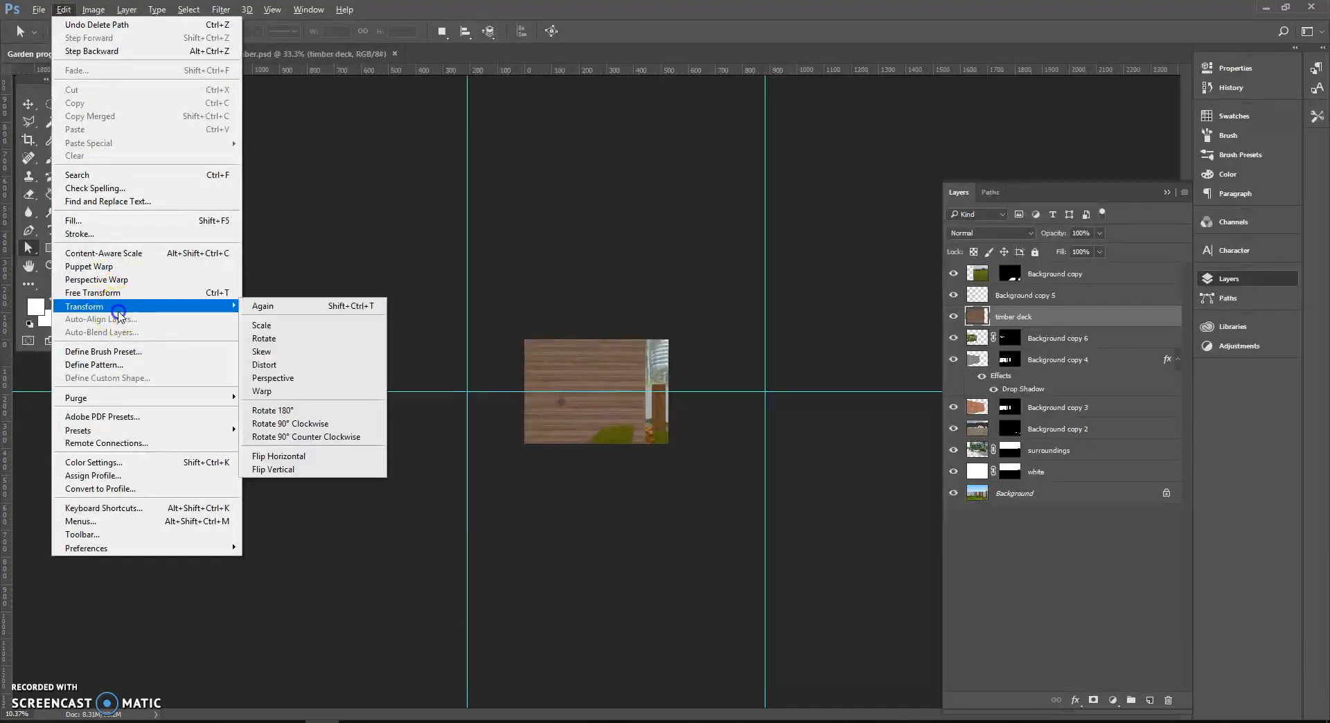
{"action": "left_click", "coordinate": [351, 369]}
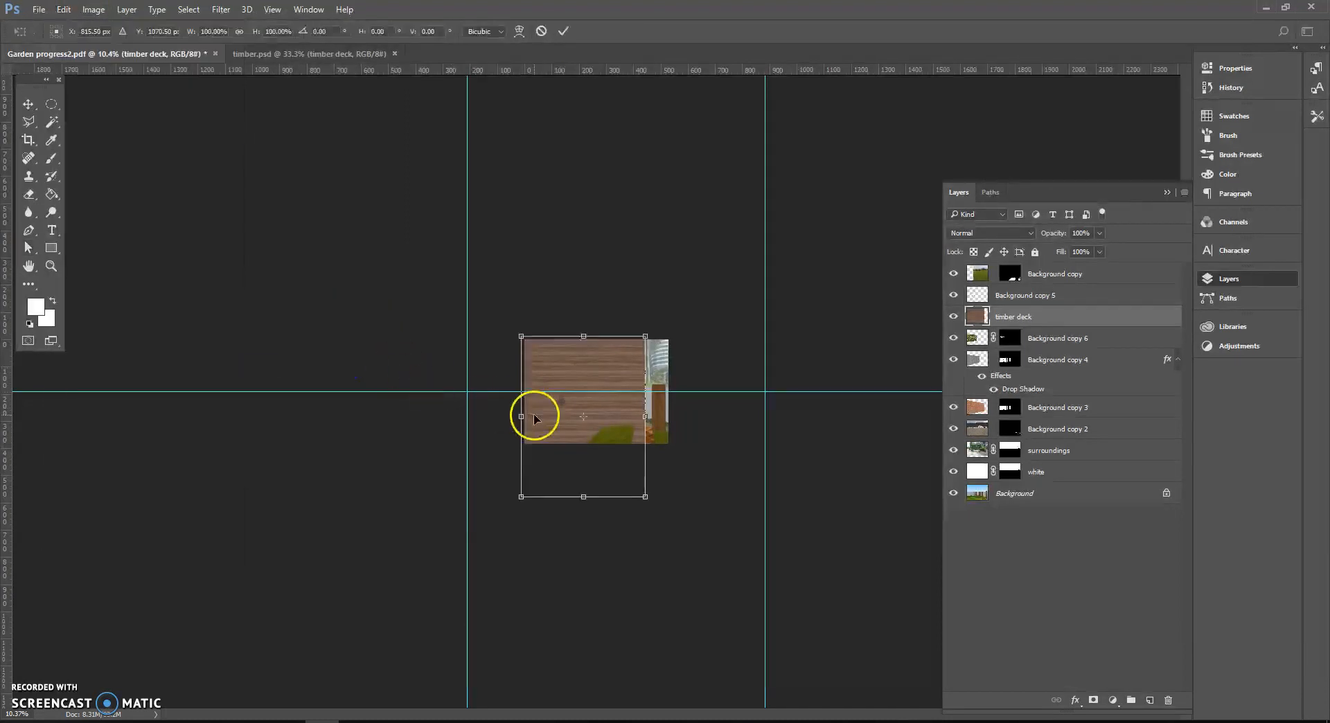
{"action": "left_click_drag", "start_coordinate": [575, 377], "coordinate": [574, 446]}
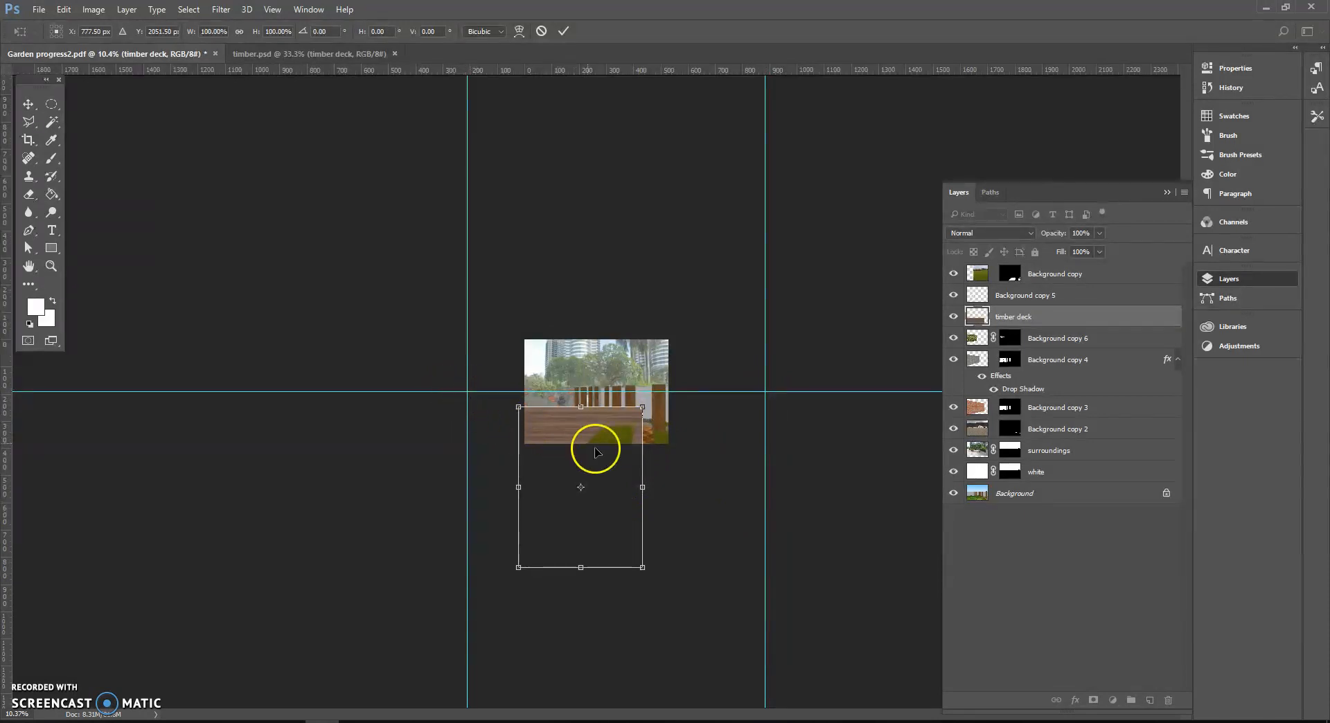
{"action": "left_click_drag", "start_coordinate": [645, 570], "coordinate": [684, 413]}
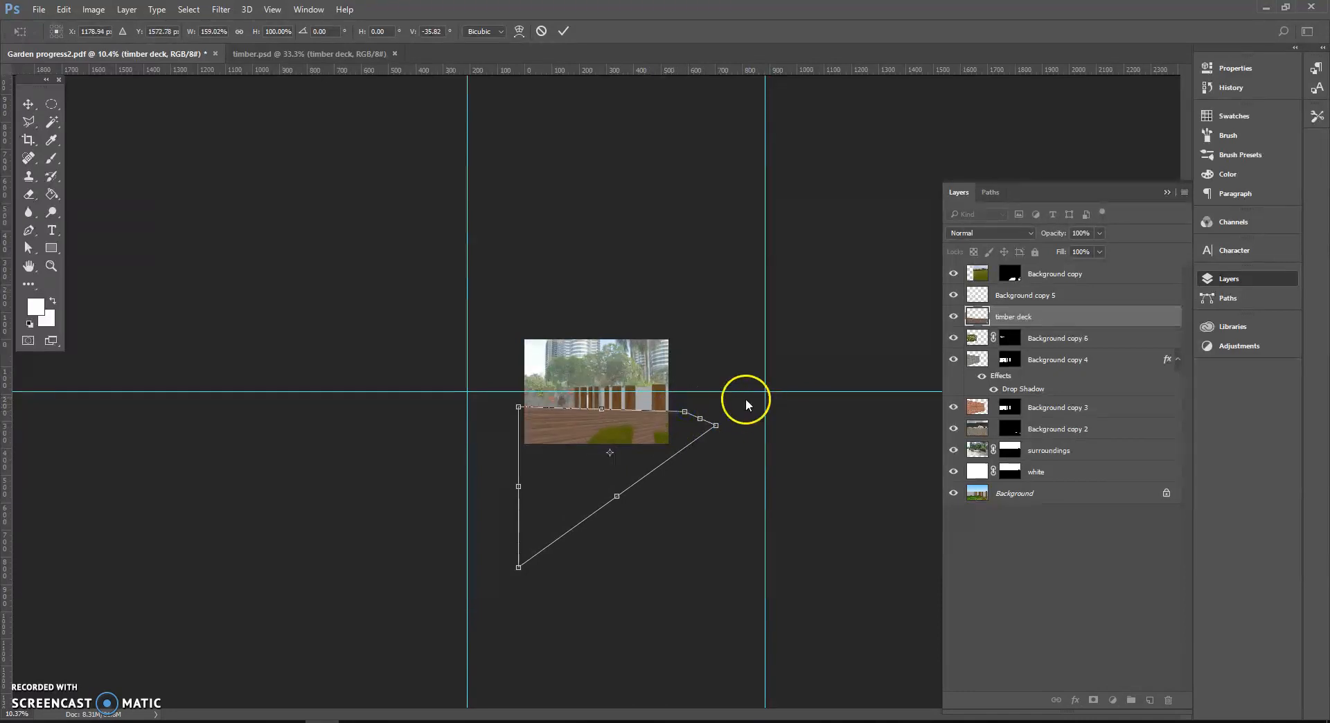
- Adjust the deck's two far corners so its back edge slopes in perspective across the base of the wall and posts
{"action": "left_click_drag", "start_coordinate": [518, 406], "coordinate": [493, 418]}
{"action": "left_click_drag", "start_coordinate": [684, 411], "coordinate": [684, 405]}
{"action": "scroll", "coordinate": [539, 445], "scroll_direction": "up", "scroll_amount": 6}
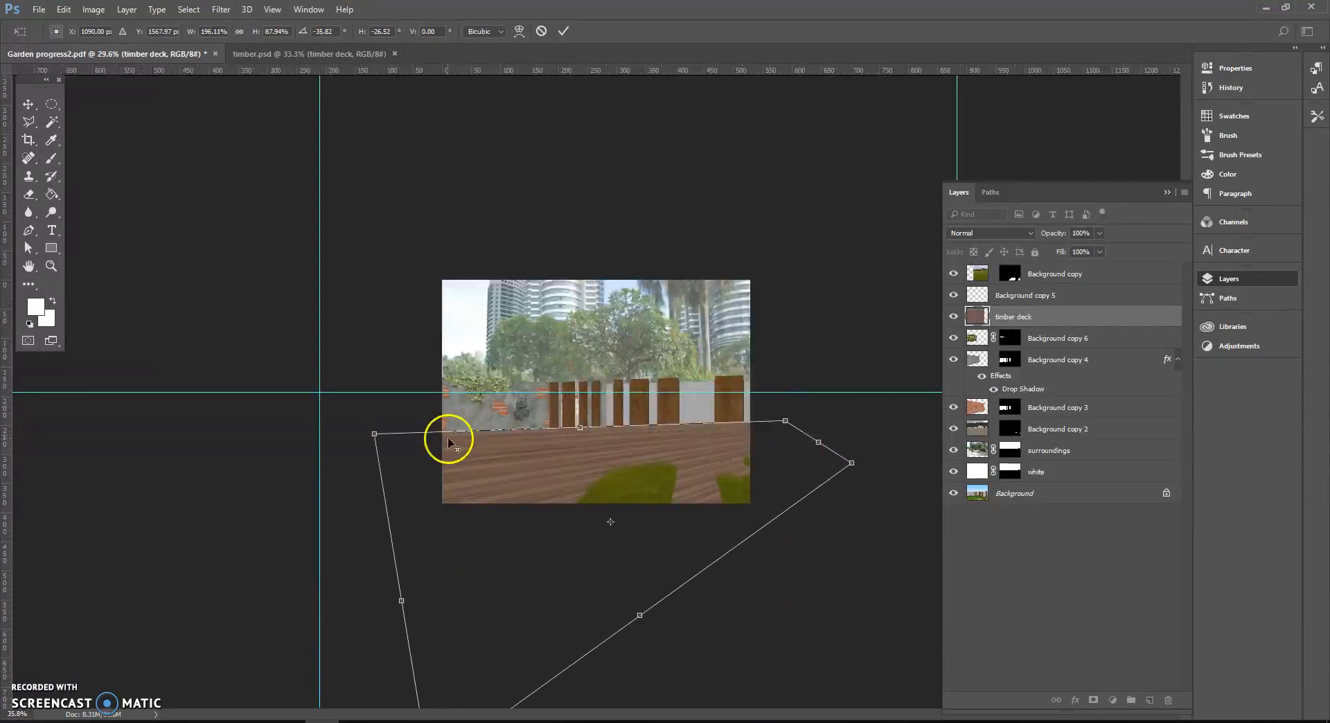
{"action": "left_click_drag", "start_coordinate": [236, 461], "coordinate": [240, 488]}
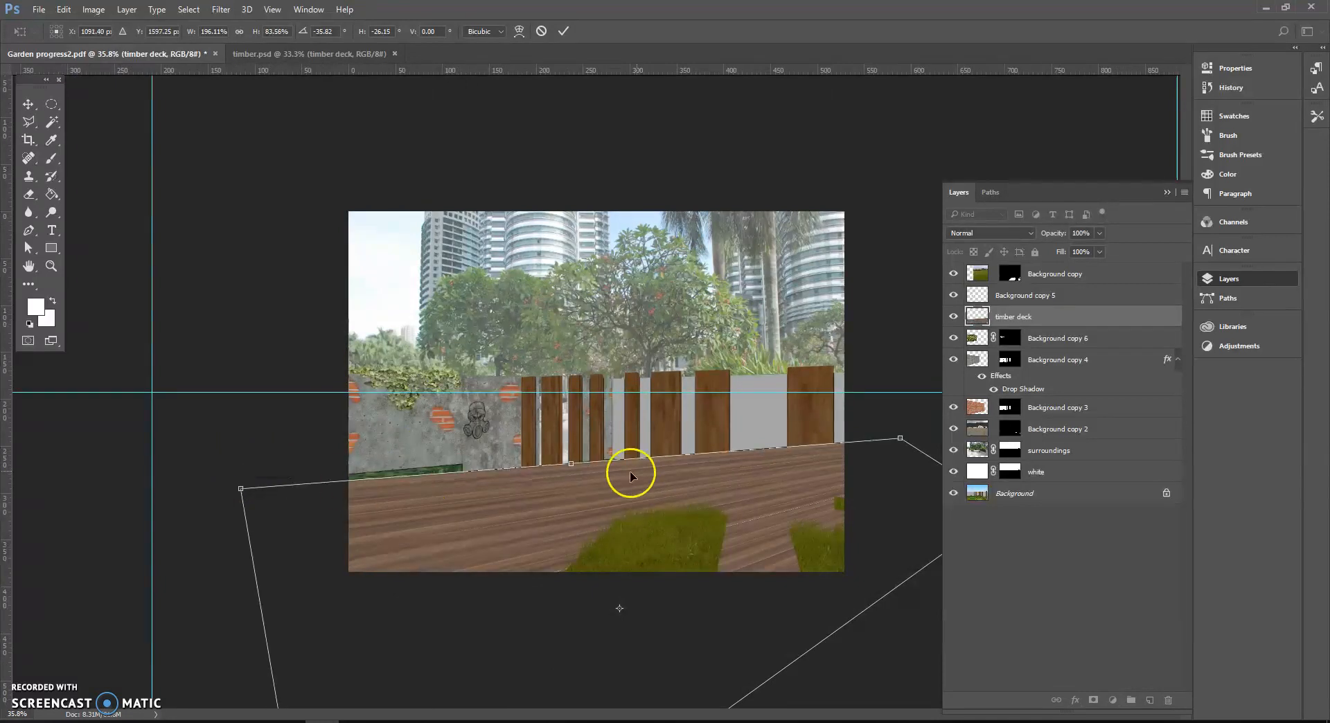
{"action": "left_click_drag", "start_coordinate": [906, 446], "coordinate": [882, 435]}
- Reposition the deck's two near corners so the planks follow the perspective and cover the foreground, and apply the distortion
{"action": "scroll", "coordinate": [811, 458], "scroll_direction": "down", "scroll_amount": 5}
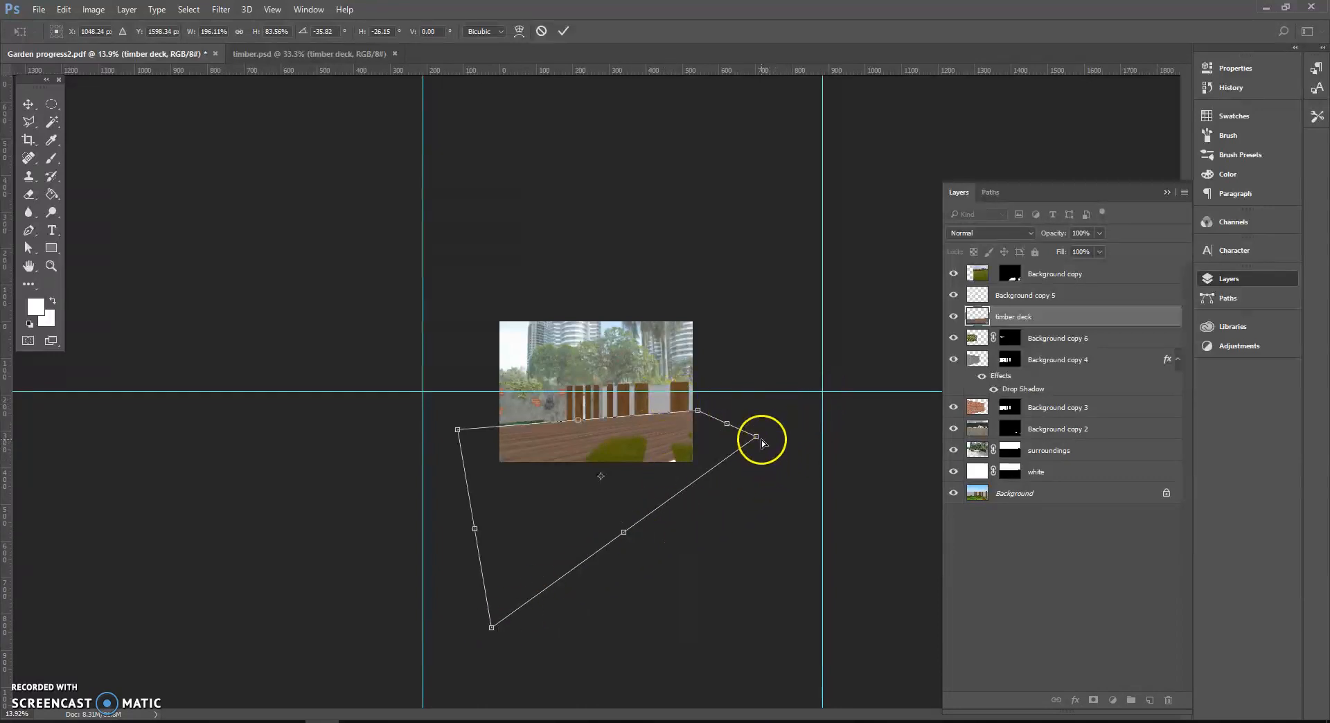
{"action": "left_click_drag", "start_coordinate": [760, 438], "coordinate": [792, 419]}
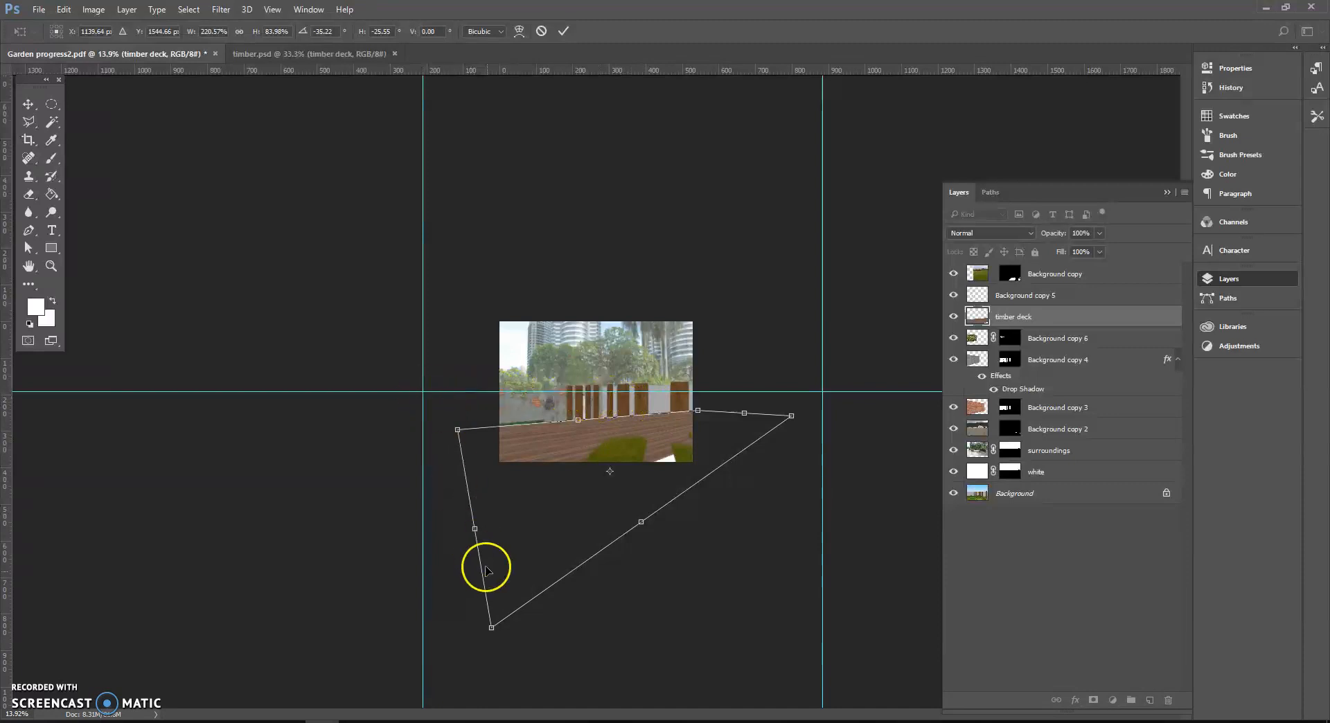
{"action": "left_click_drag", "start_coordinate": [491, 627], "coordinate": [576, 629]}
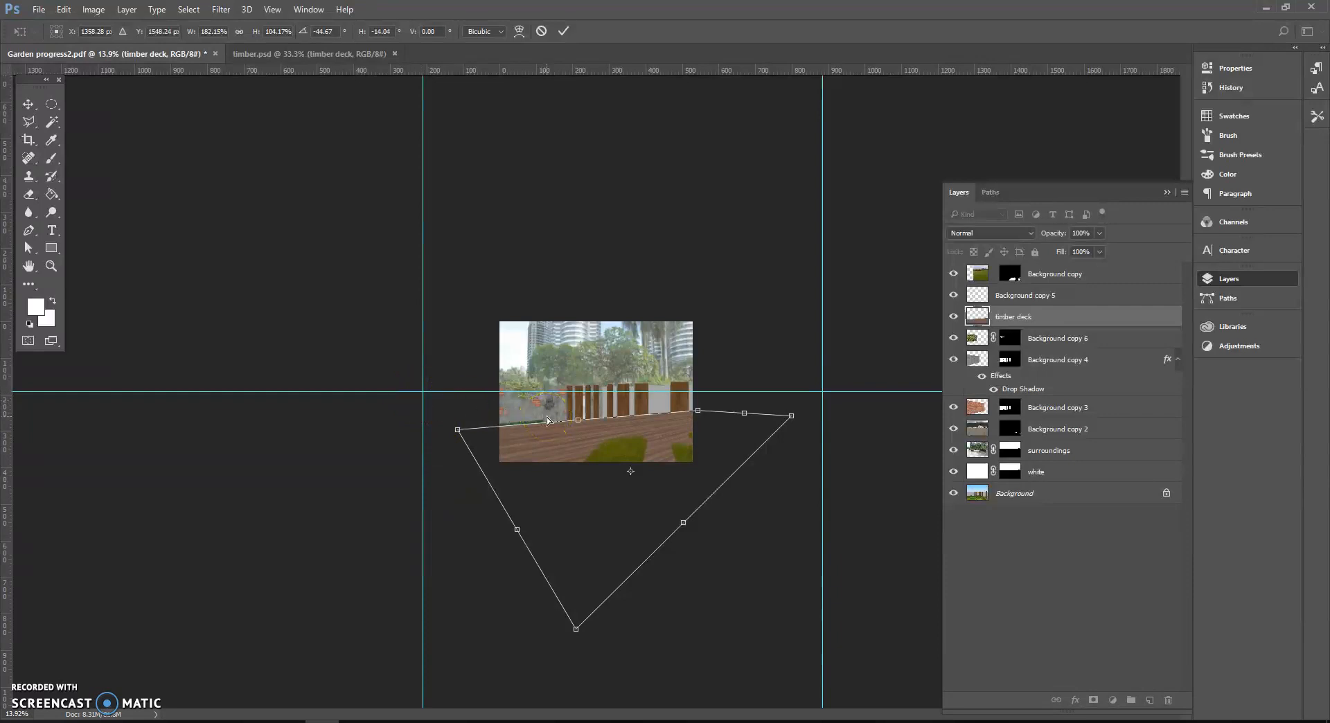
{"action": "key", "text": "Return"}
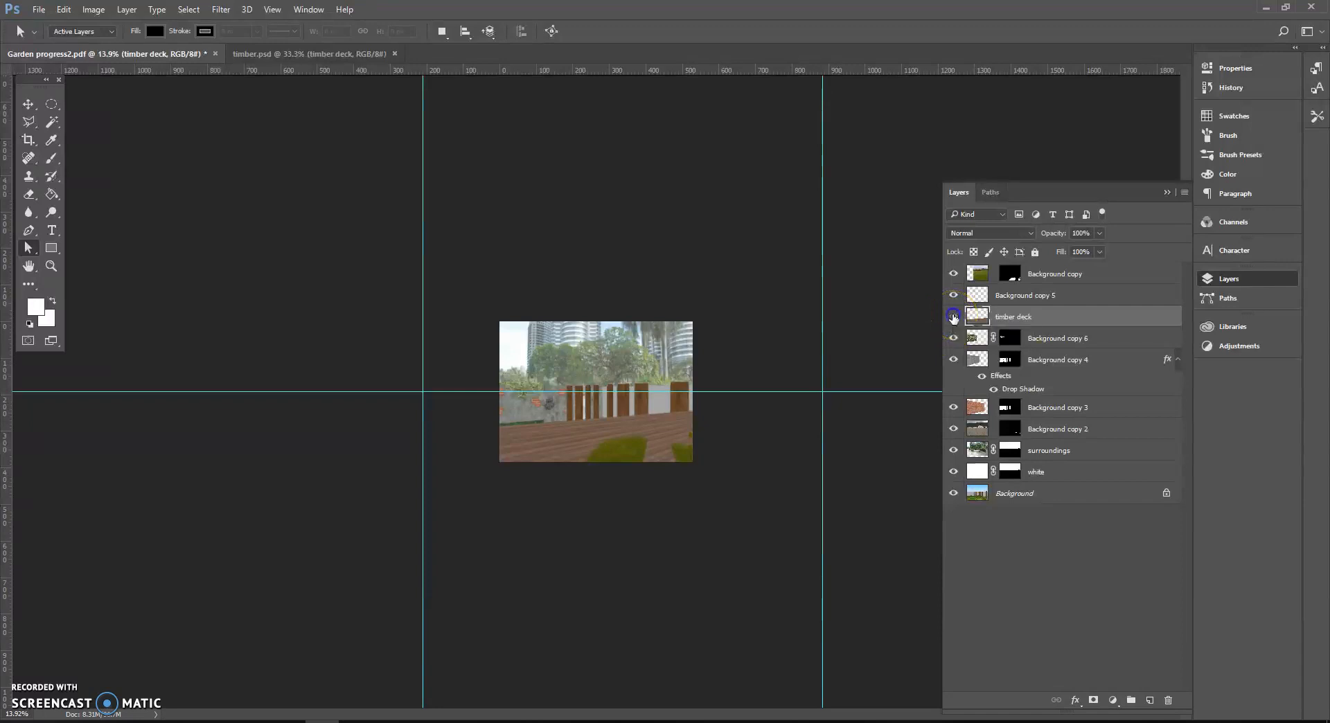
- Hide the timber deck layer and start a Pen path from the image edge along the base of the hedge planter and concrete wall
{"action": "left_click", "coordinate": [953, 316]}
{"action": "scroll", "coordinate": [430, 506], "scroll_direction": "up", "scroll_amount": 5}
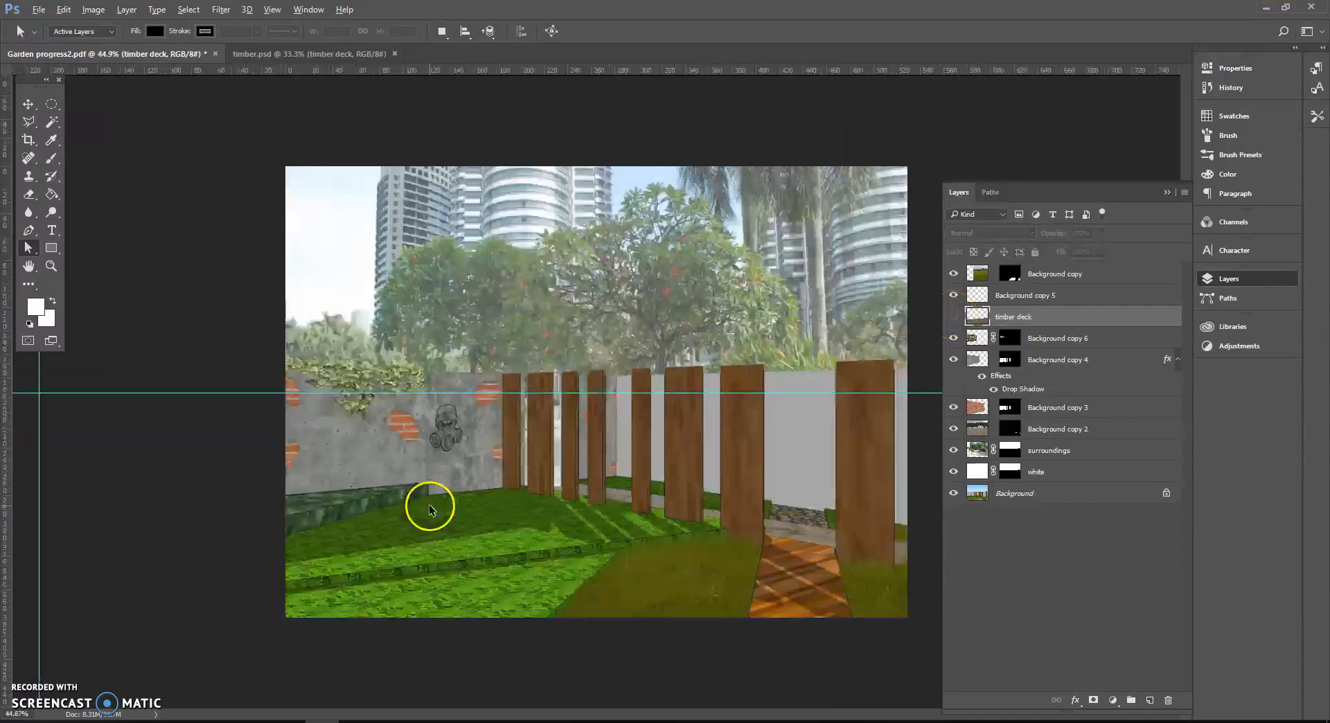
{"action": "scroll", "coordinate": [430, 509], "scroll_direction": "up", "scroll_amount": 3}
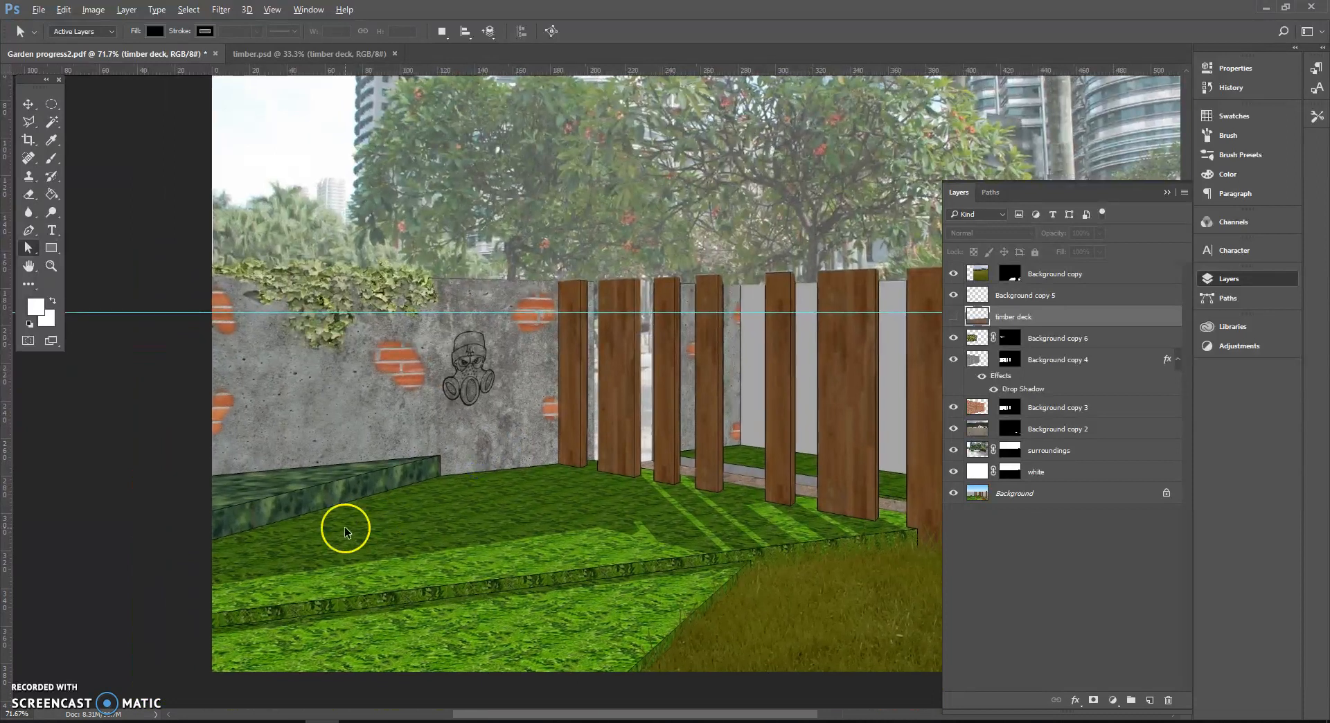
{"action": "scroll", "coordinate": [344, 530], "scroll_direction": "up", "scroll_amount": 2}
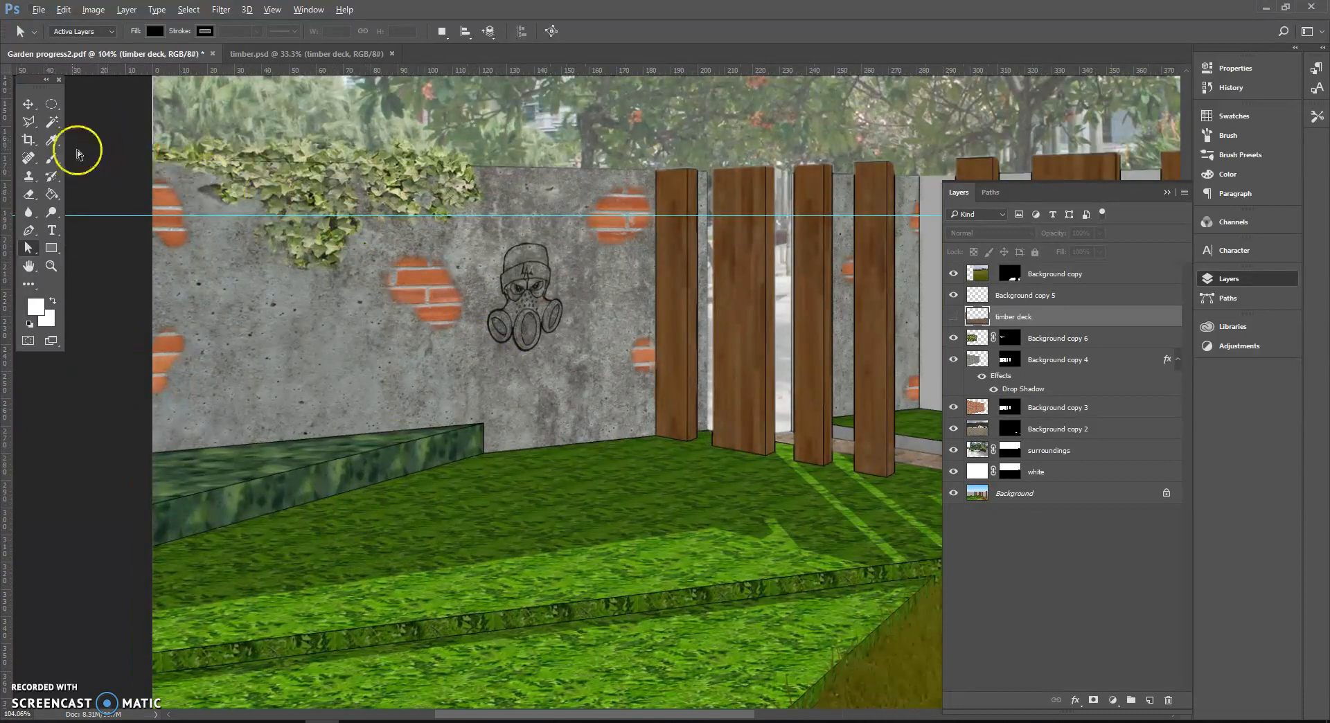
{"action": "left_click", "coordinate": [28, 230]}
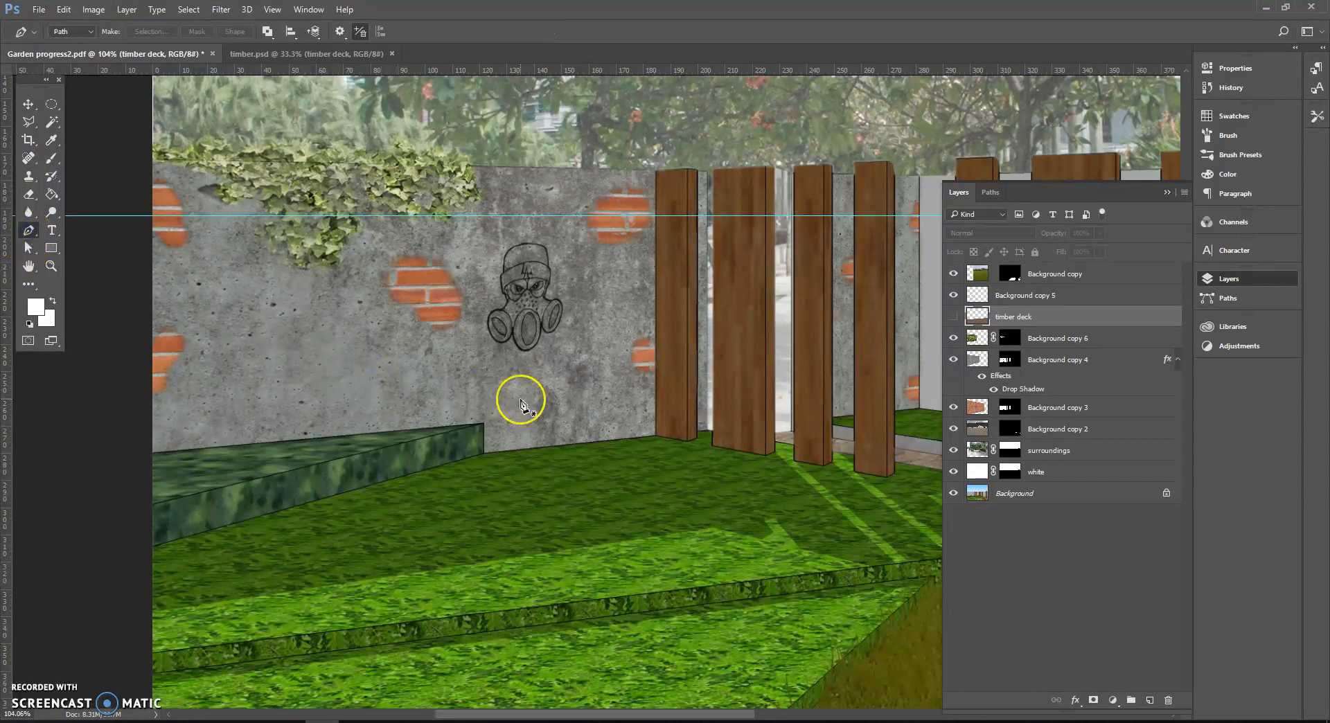
{"action": "left_click", "coordinate": [150, 548]}
{"action": "left_click", "coordinate": [485, 454]}
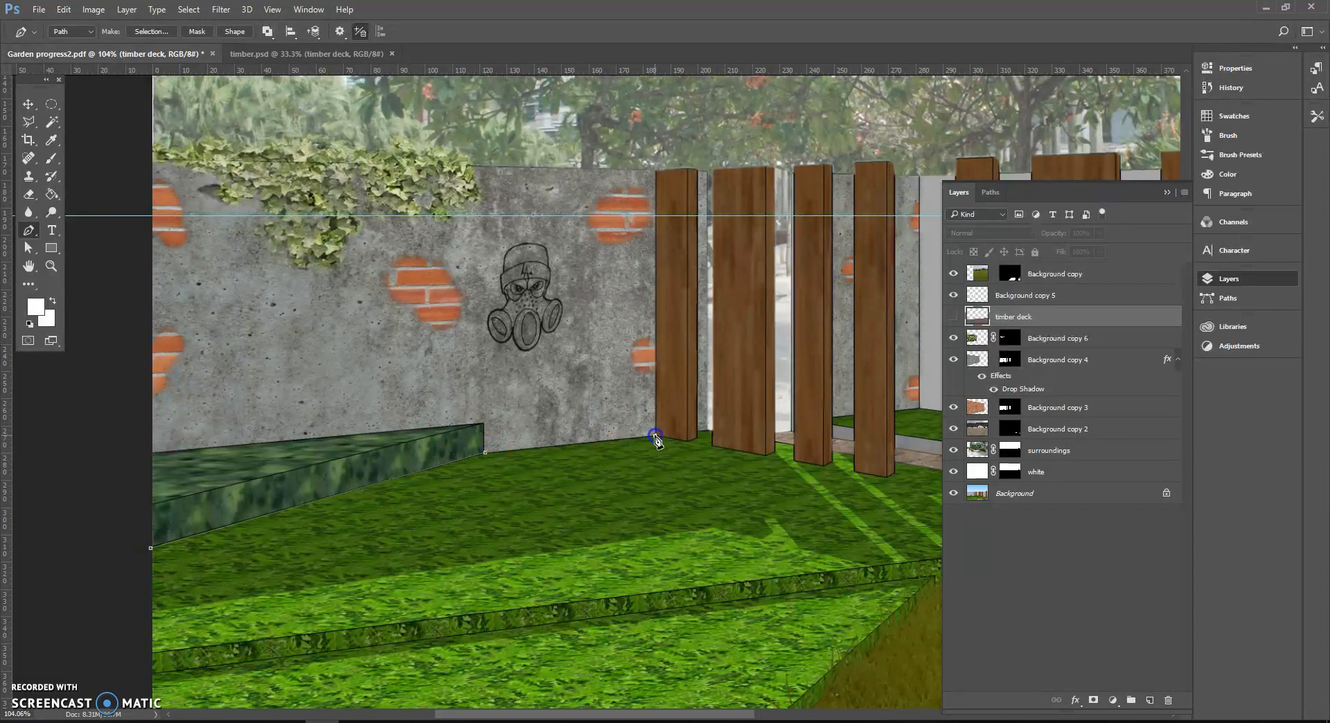
- Continue the Pen path around the bases of the first two timber posts and the ground gap between them
{"action": "scroll", "coordinate": [691, 441], "scroll_direction": "up", "scroll_amount": 6}
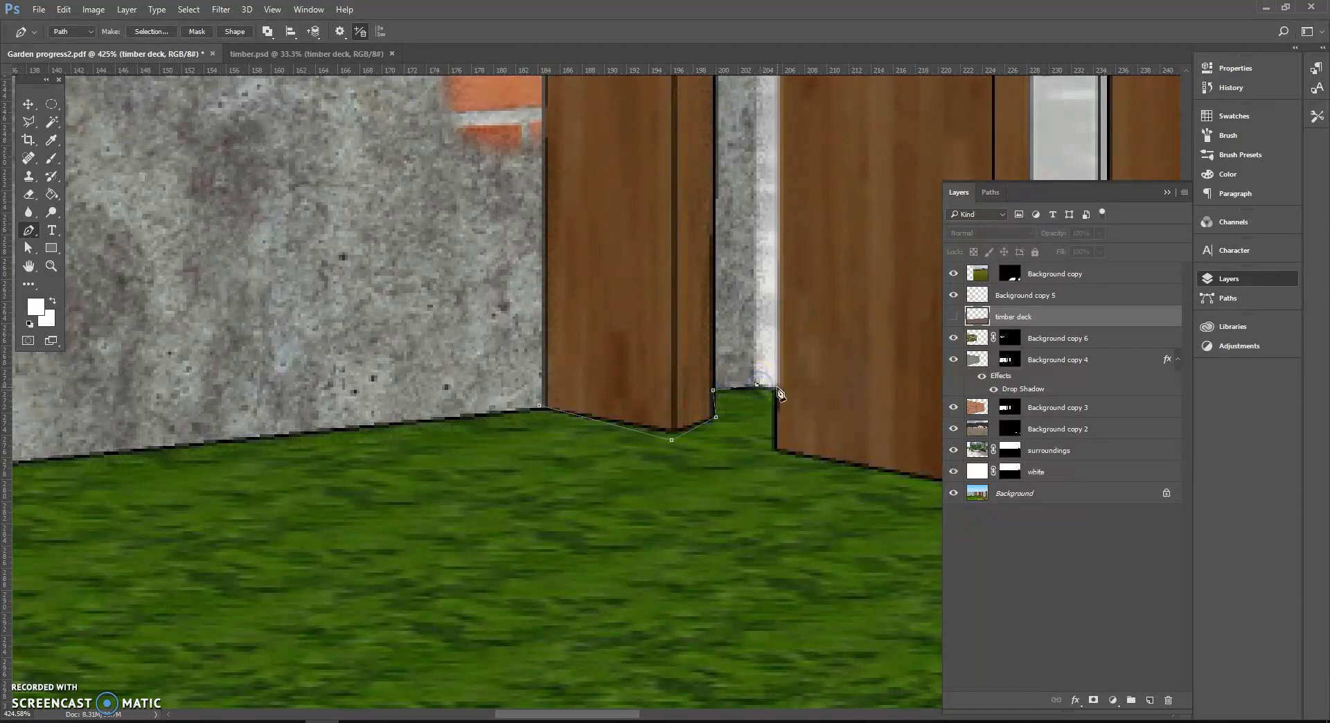
{"action": "left_click", "coordinate": [776, 449]}
{"action": "left_click_drag", "start_coordinate": [801, 460], "coordinate": [489, 417]}
{"action": "left_click", "coordinate": [683, 449]}
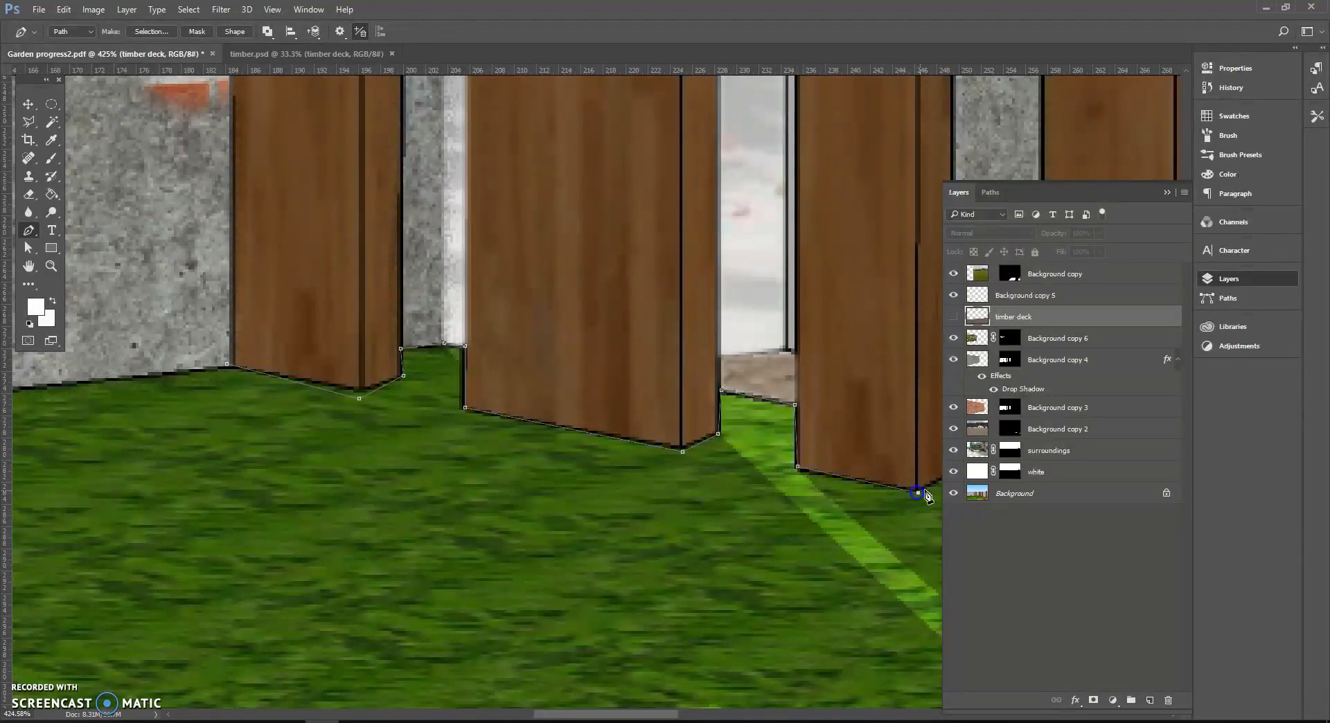
- Trace the Pen path around the bases of the third and fourth timber posts, following the paving edge between them
{"action": "left_click_drag", "start_coordinate": [927, 495], "coordinate": [742, 475]}
{"action": "left_click", "coordinate": [767, 423]}
{"action": "left_click", "coordinate": [853, 501]}
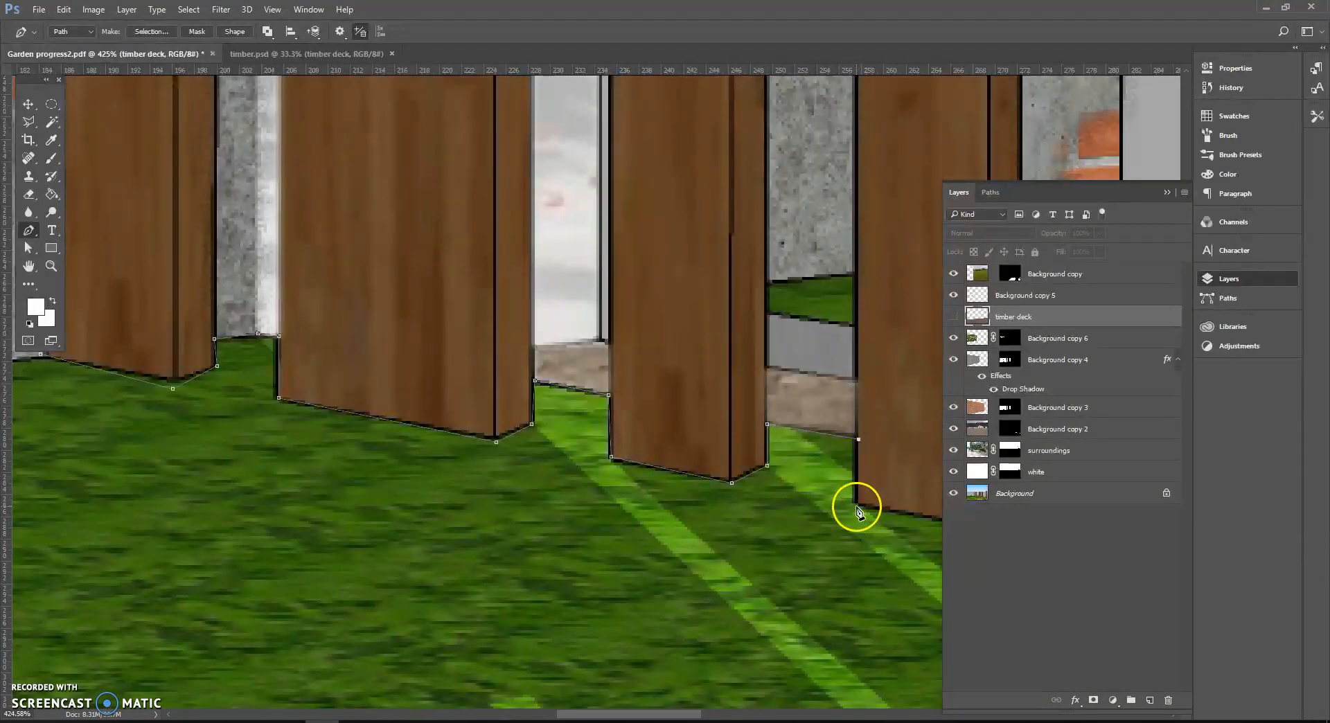
{"action": "left_click_drag", "start_coordinate": [885, 519], "coordinate": [668, 469]}
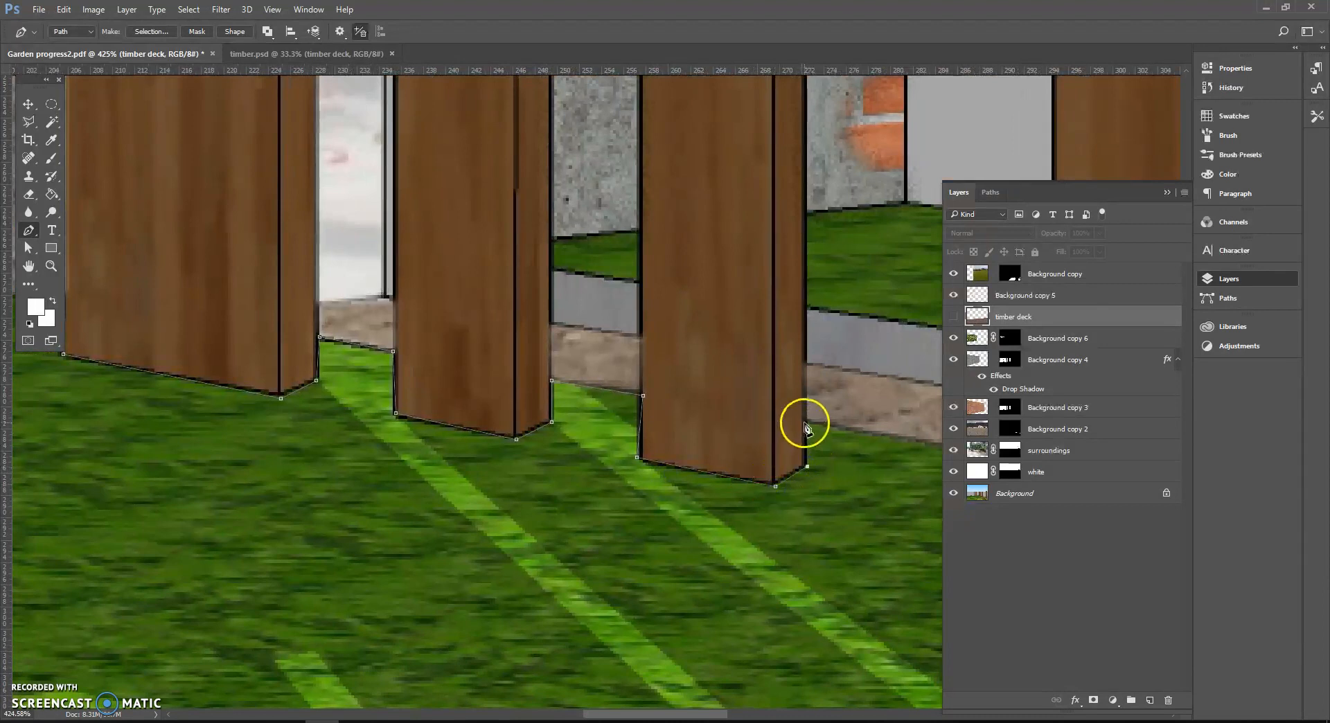
- Extend the Pen path along the paving edge and around the base of the fifth timber post
{"action": "left_click_drag", "start_coordinate": [516, 402], "coordinate": [766, 436]}
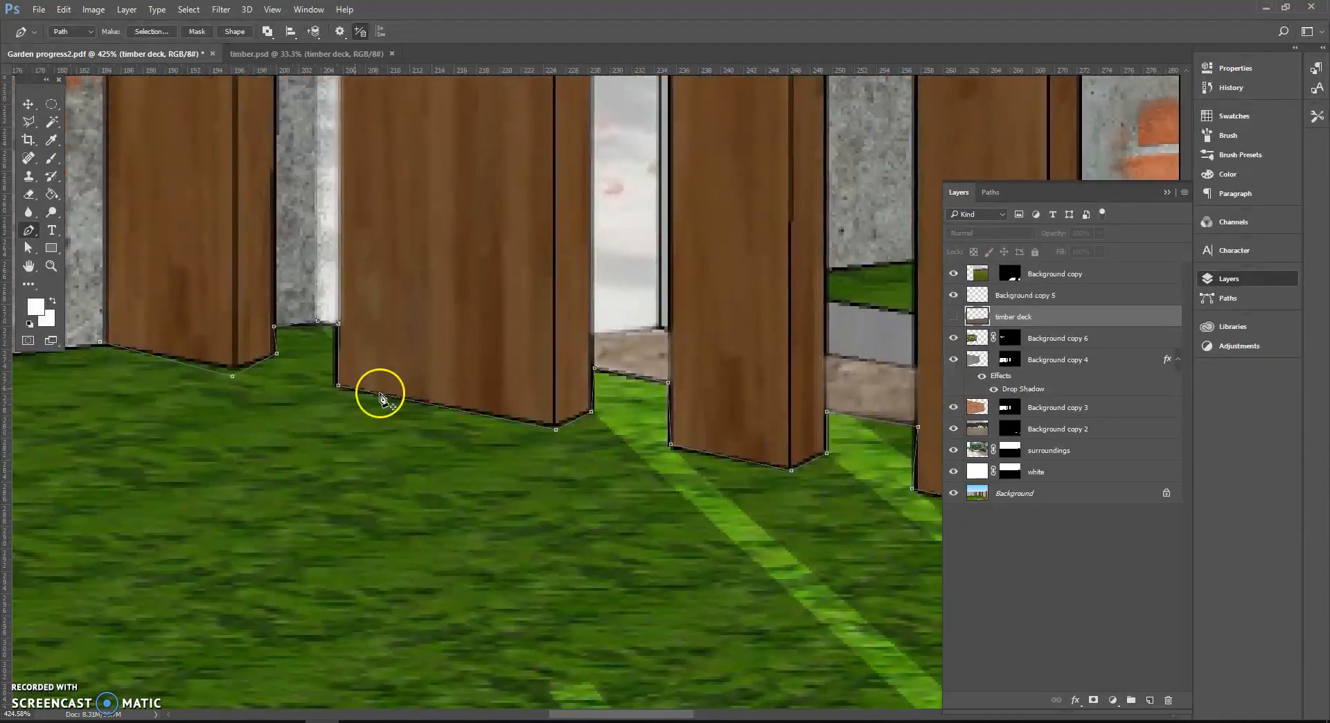
{"action": "left_click", "coordinate": [232, 376]}
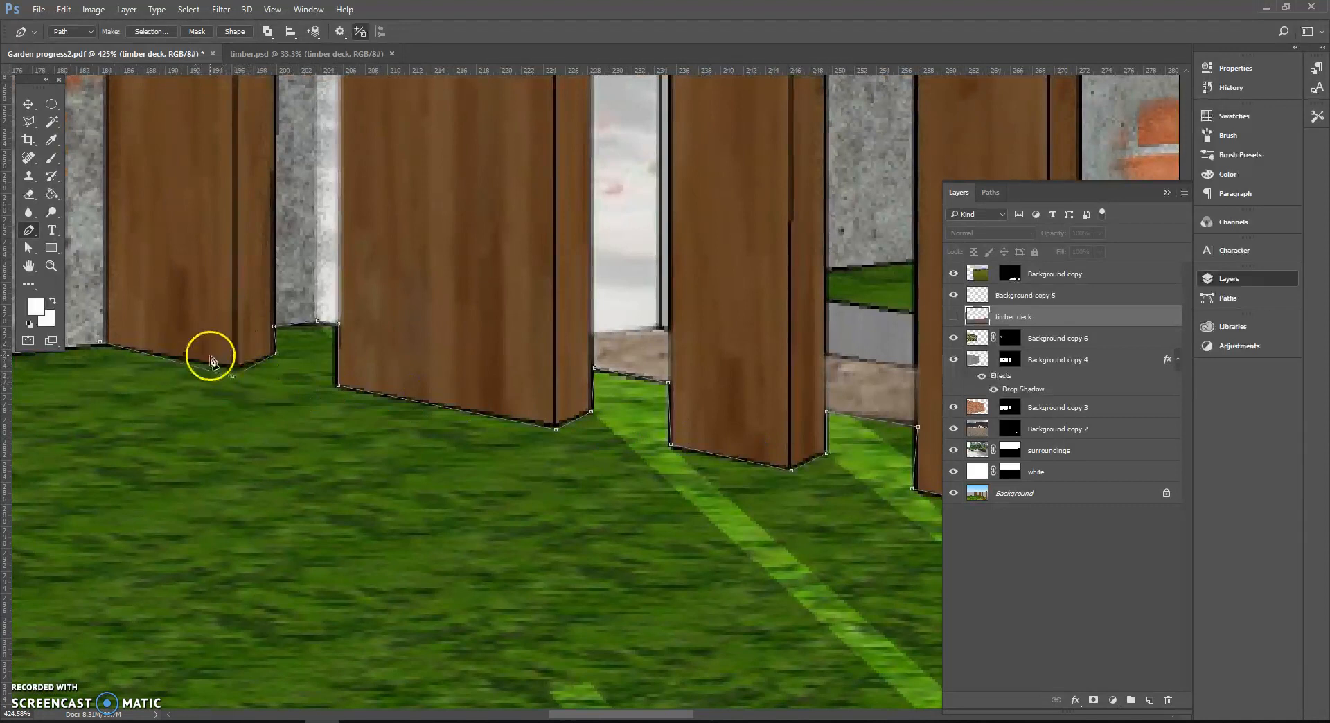
{"action": "left_click_drag", "start_coordinate": [685, 393], "coordinate": [349, 363]}
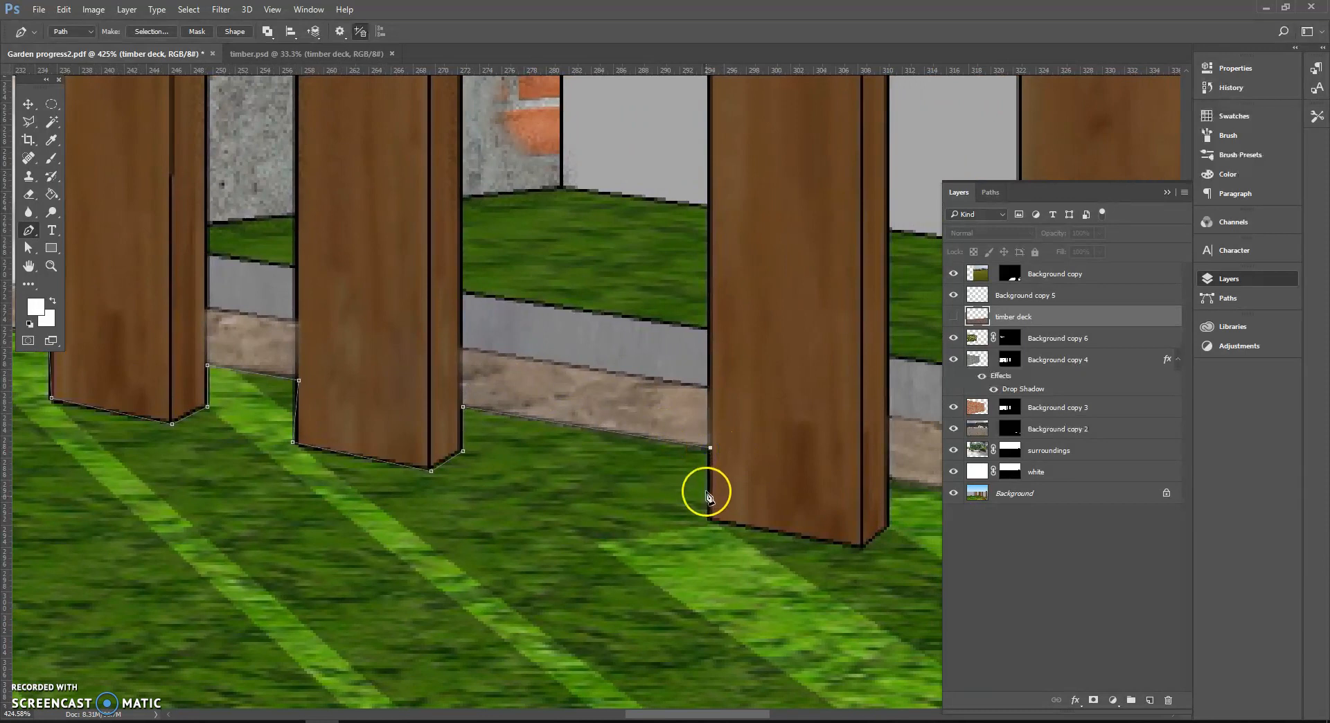
{"action": "left_click", "coordinate": [860, 547]}
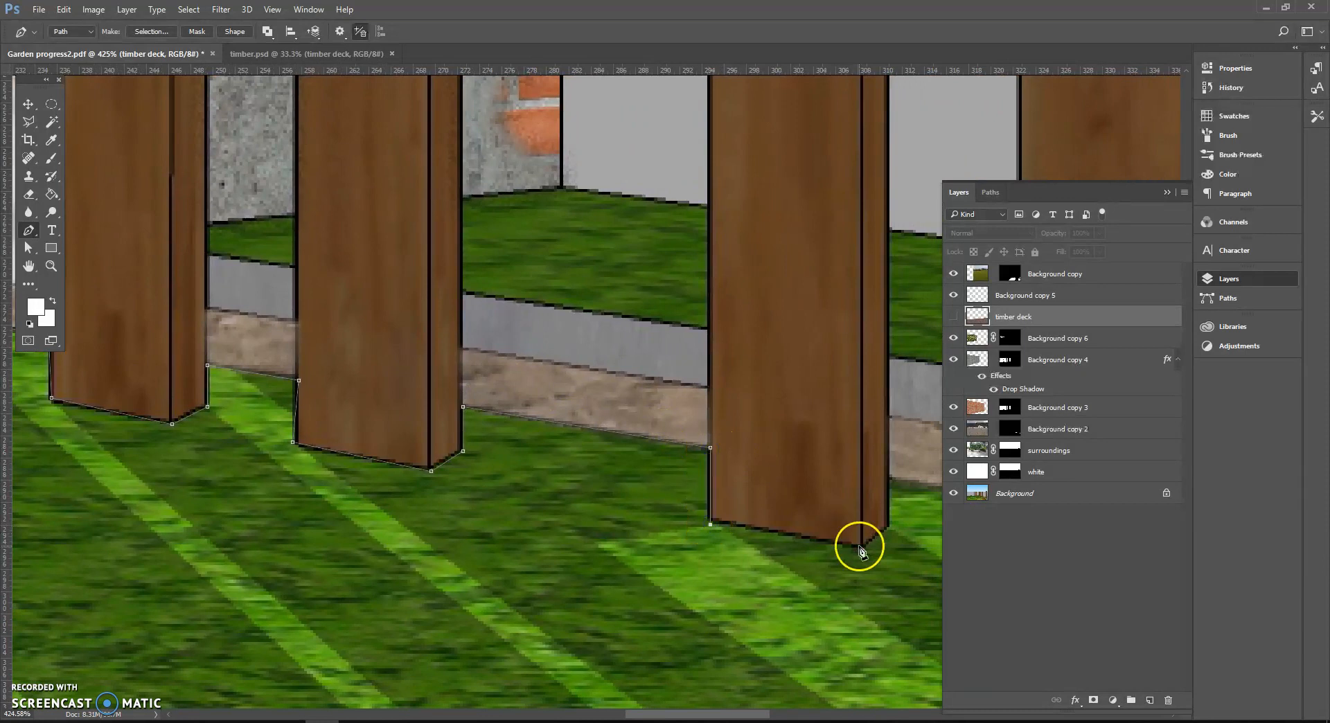
{"action": "left_click", "coordinate": [893, 529]}
{"action": "left_click", "coordinate": [889, 480]}
{"action": "left_click_drag", "start_coordinate": [894, 499], "coordinate": [671, 460]}
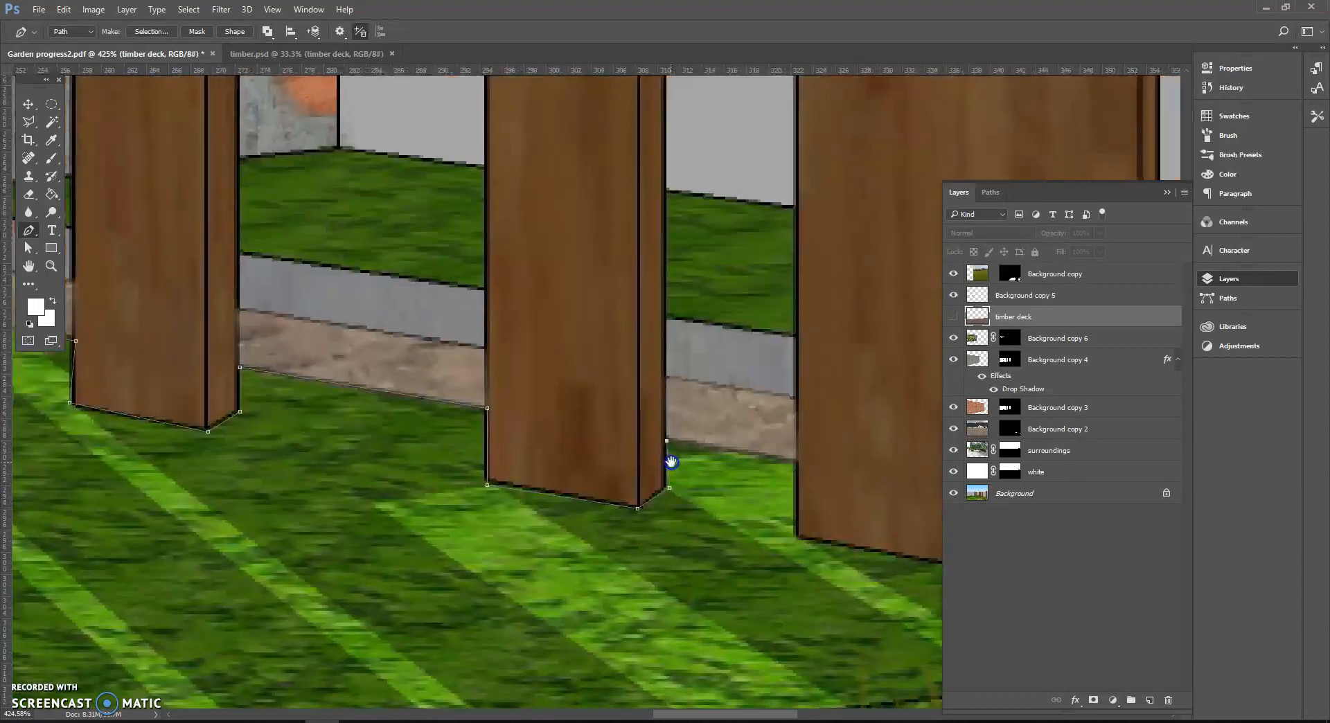
- Continue the path to the sixth post, close it along the deck's front edge, and outline the lawn areas visible between the posts
{"action": "left_click", "coordinate": [798, 462]}
{"action": "left_click", "coordinate": [797, 539]}
{"action": "left_click_drag", "start_coordinate": [867, 552], "coordinate": [594, 484]}
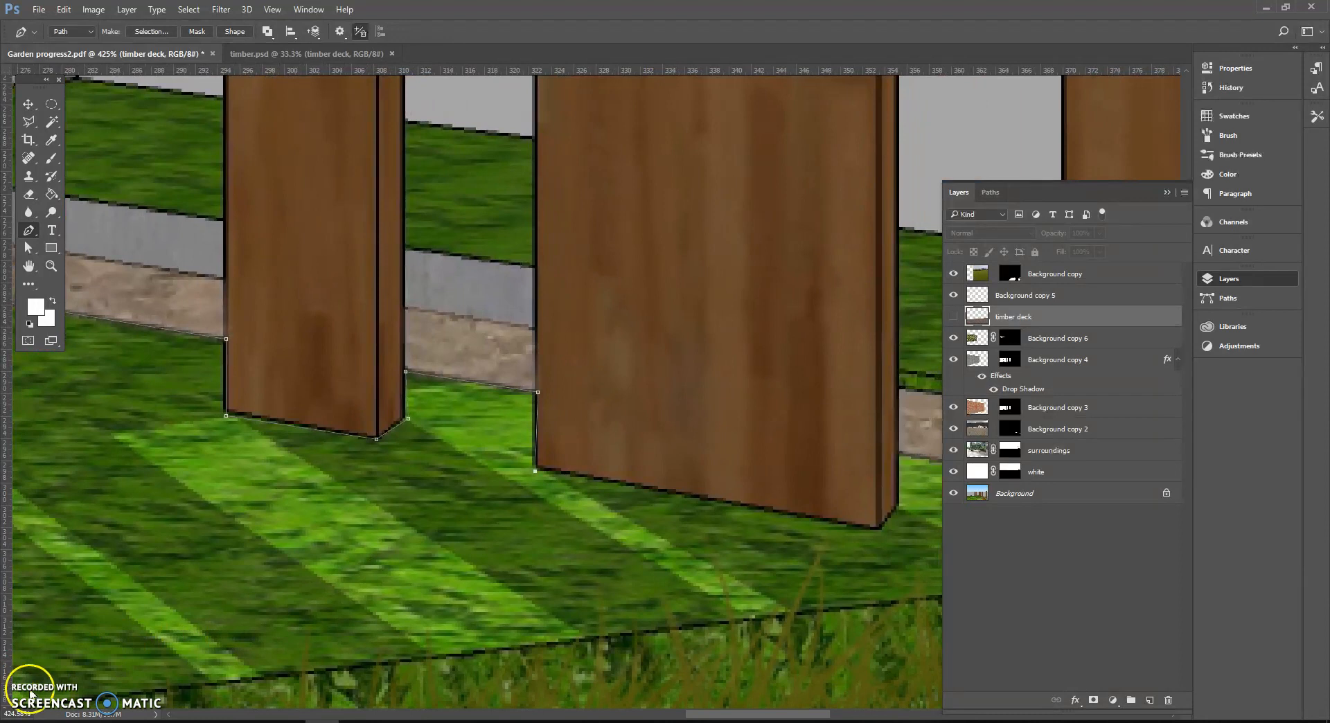
{"action": "key", "text": "a"}
{"action": "key", "text": "ctrl+0"}
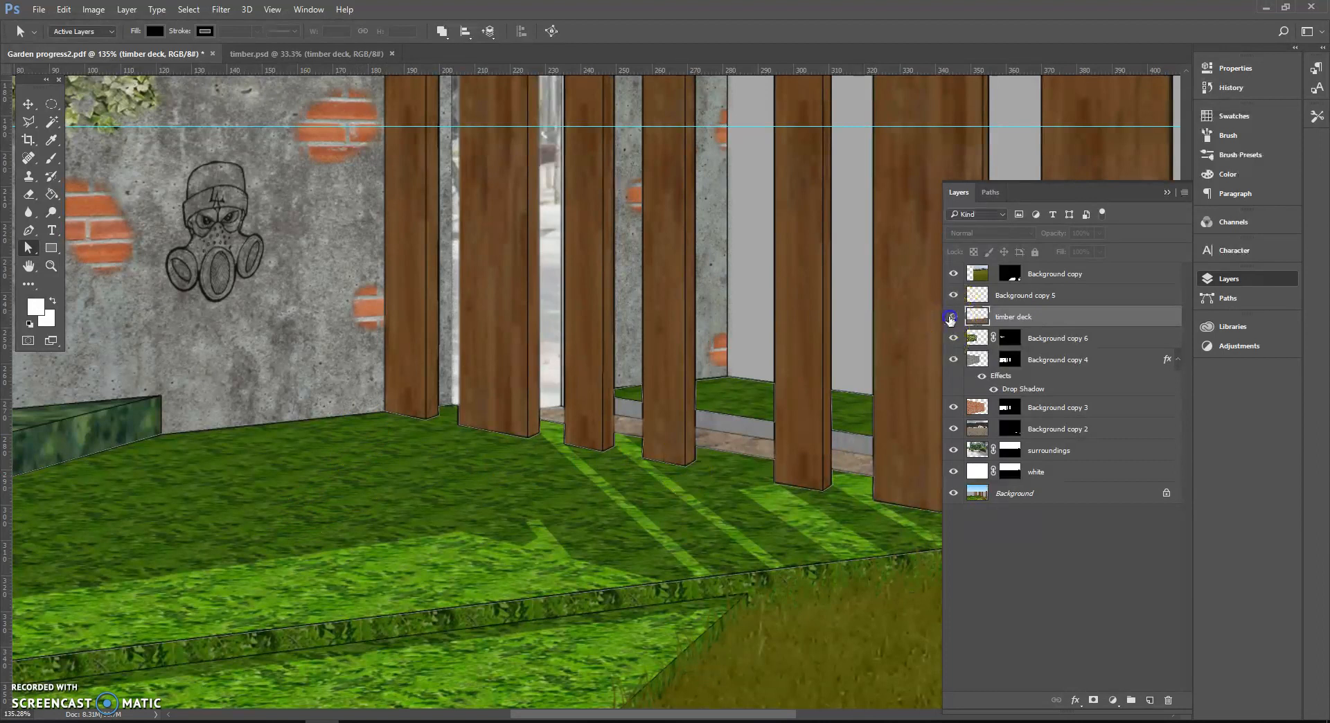
- Show the timber deck layer and make a new anti-aliased selection from the Work Path with a feather radius of 1 pixel
{"action": "left_click", "coordinate": [953, 316]}
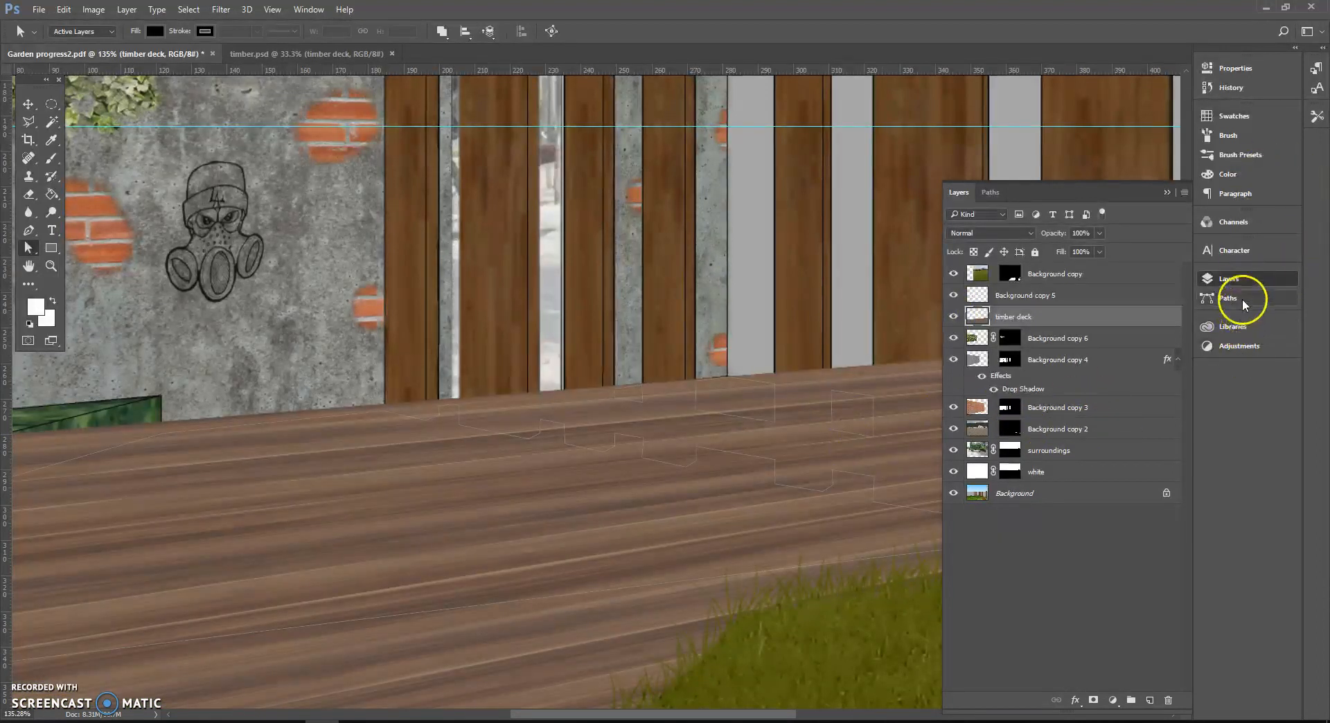
{"action": "left_click", "coordinate": [1228, 297]}
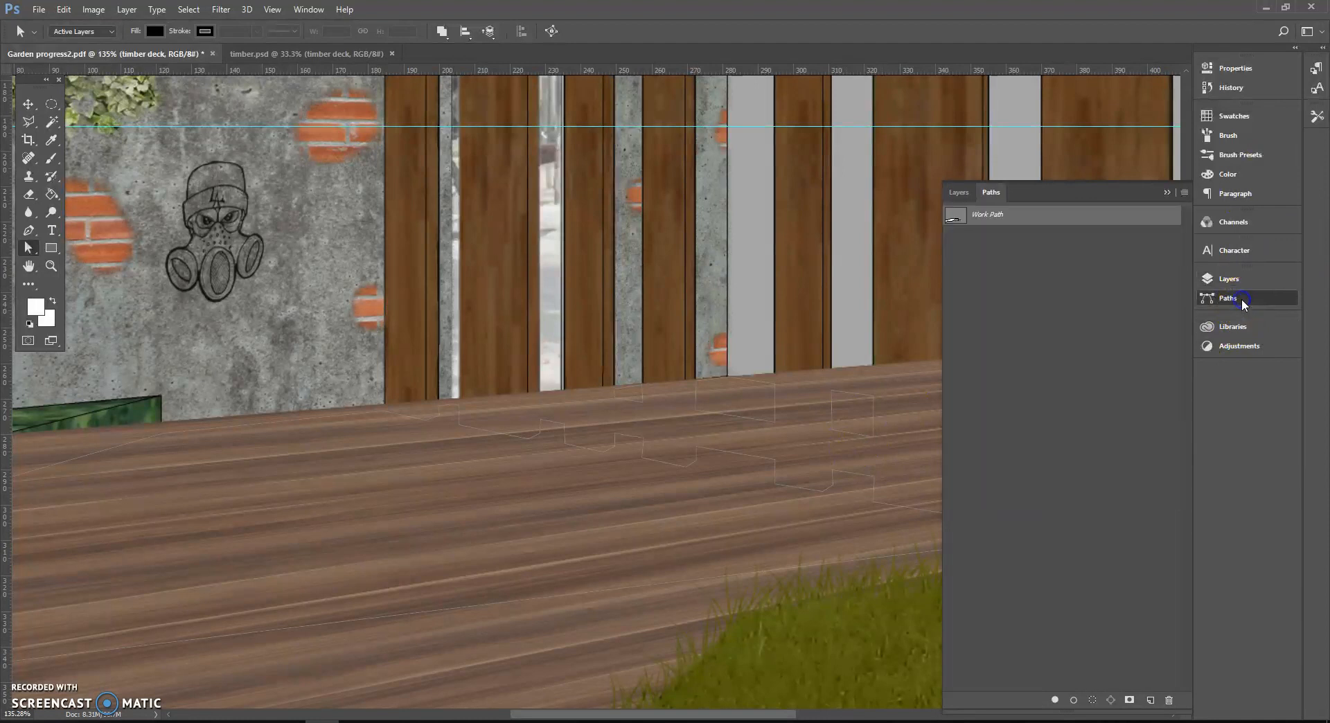
{"action": "left_click", "coordinate": [1184, 192]}
{"action": "left_click", "coordinate": [1210, 269]}
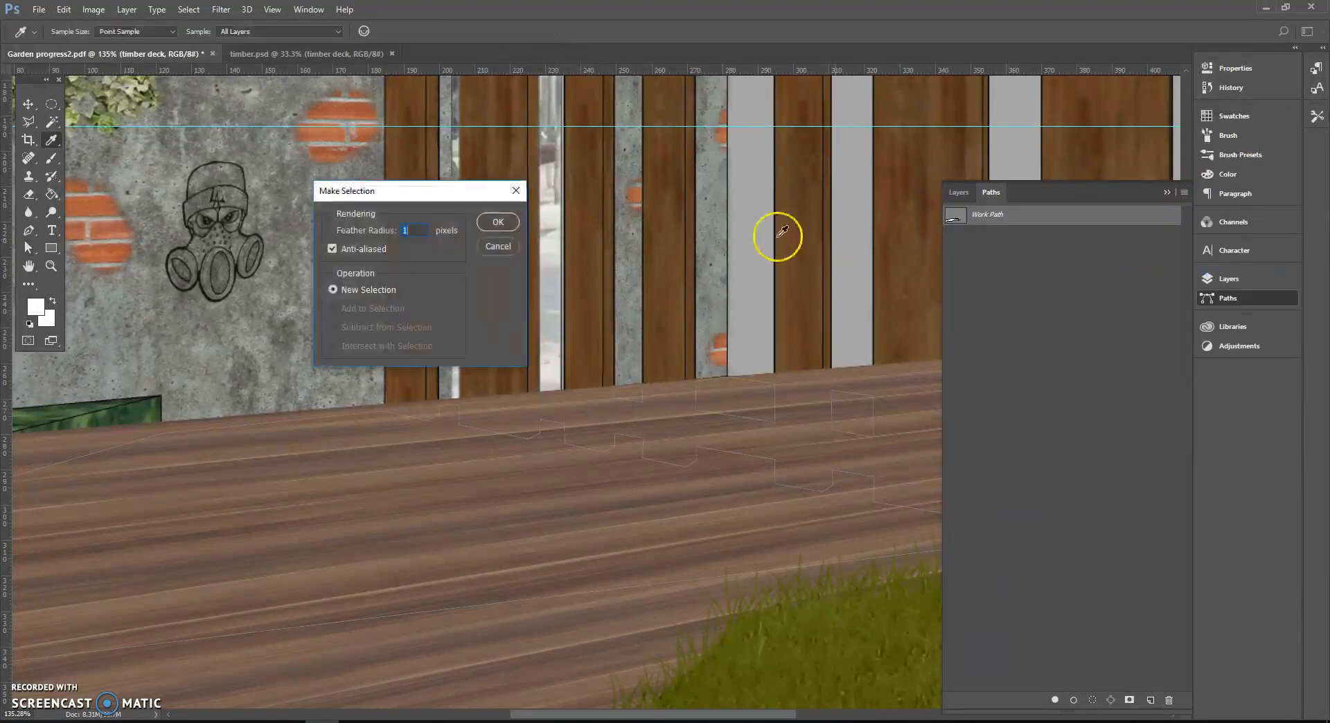
{"action": "left_click", "coordinate": [508, 219]}
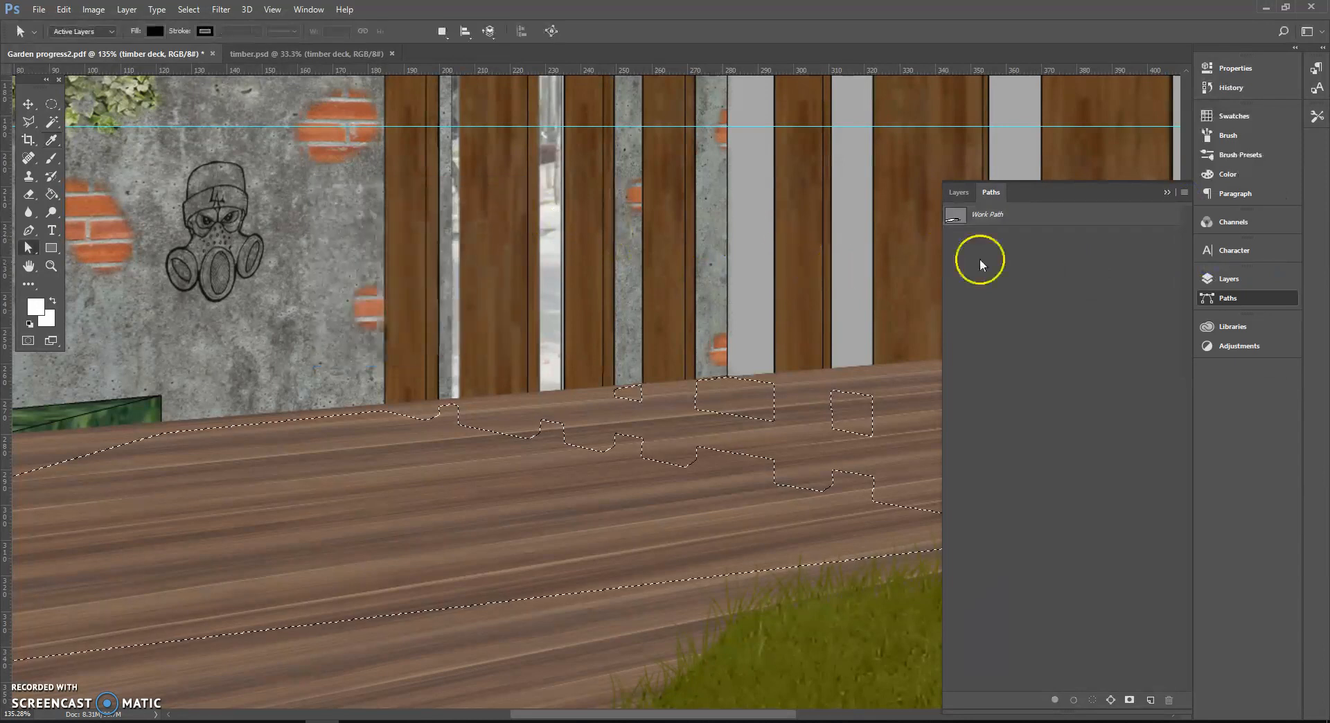
- Add a layer mask to the timber deck layer from the selection and inspect the masked deck
{"action": "left_click", "coordinate": [1228, 280]}
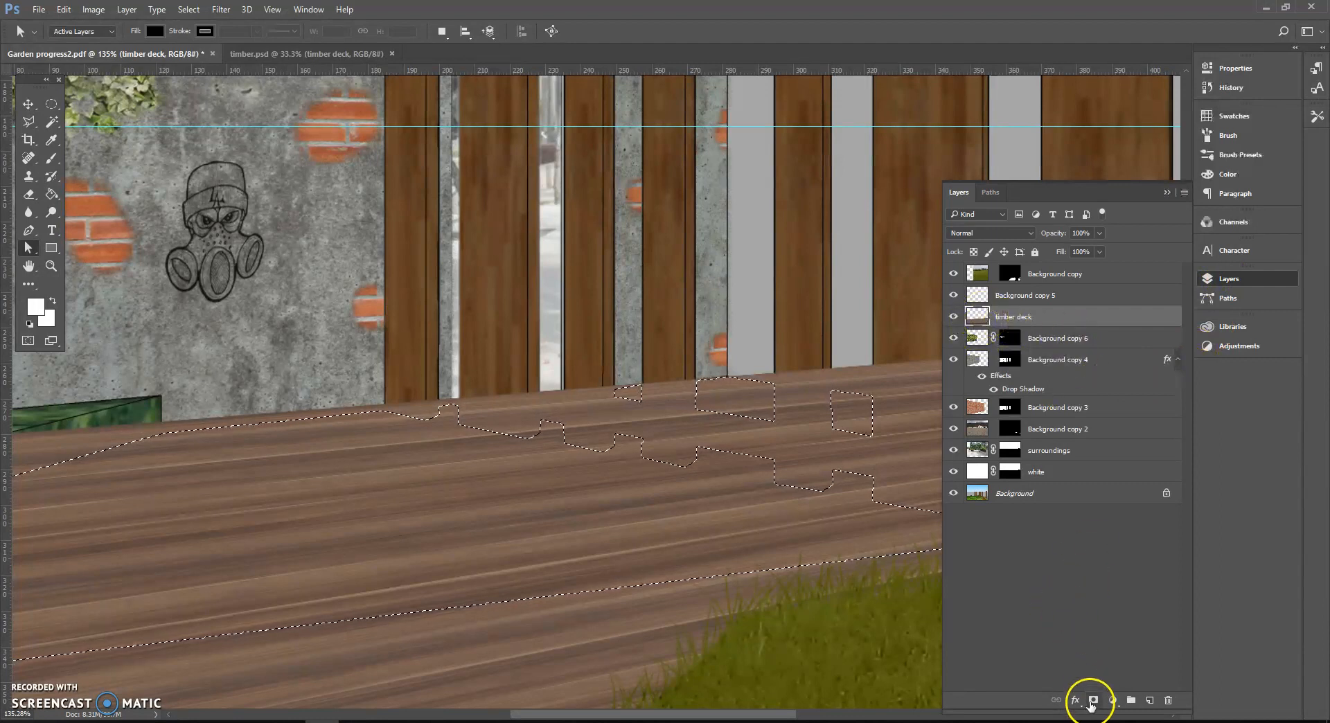
{"action": "left_click", "coordinate": [1093, 700]}
{"action": "scroll", "coordinate": [663, 521], "scroll_direction": "down", "scroll_amount": 1}
{"action": "scroll", "coordinate": [663, 521], "scroll_direction": "down", "scroll_amount": 9}
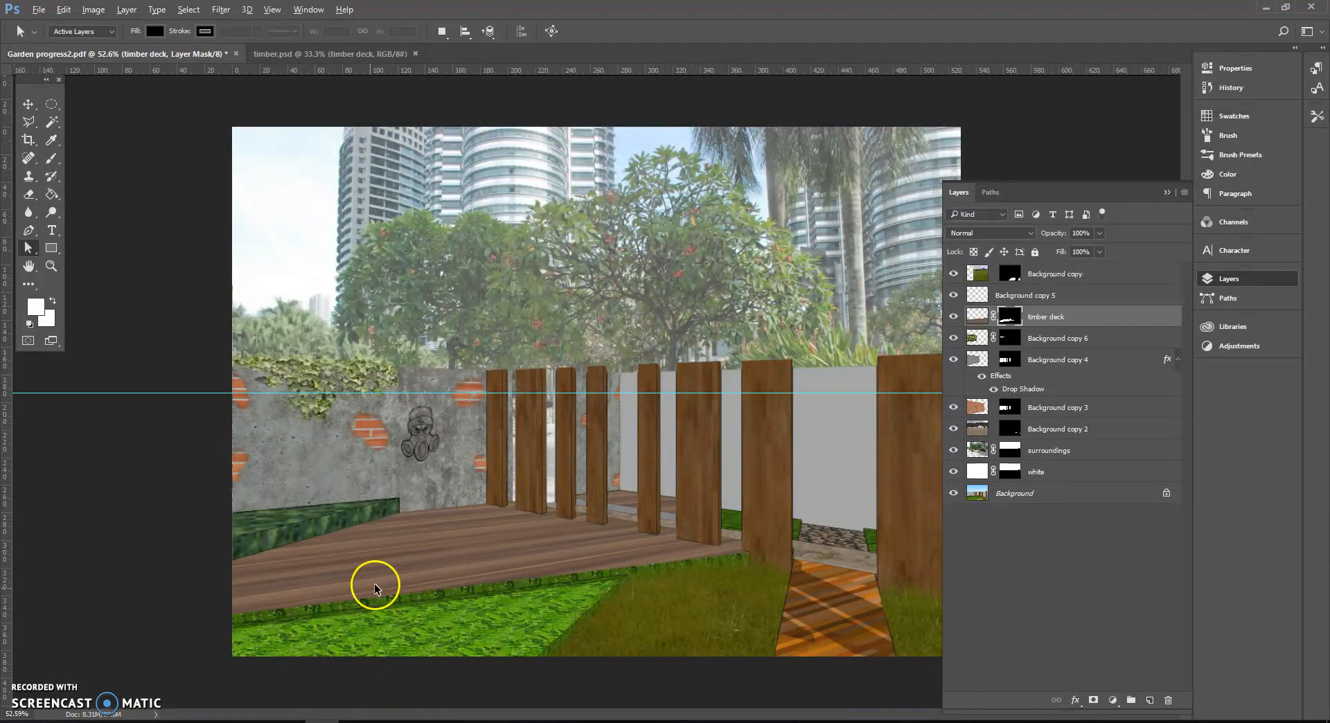
{"action": "scroll", "coordinate": [333, 603], "scroll_direction": "up", "scroll_amount": 5}
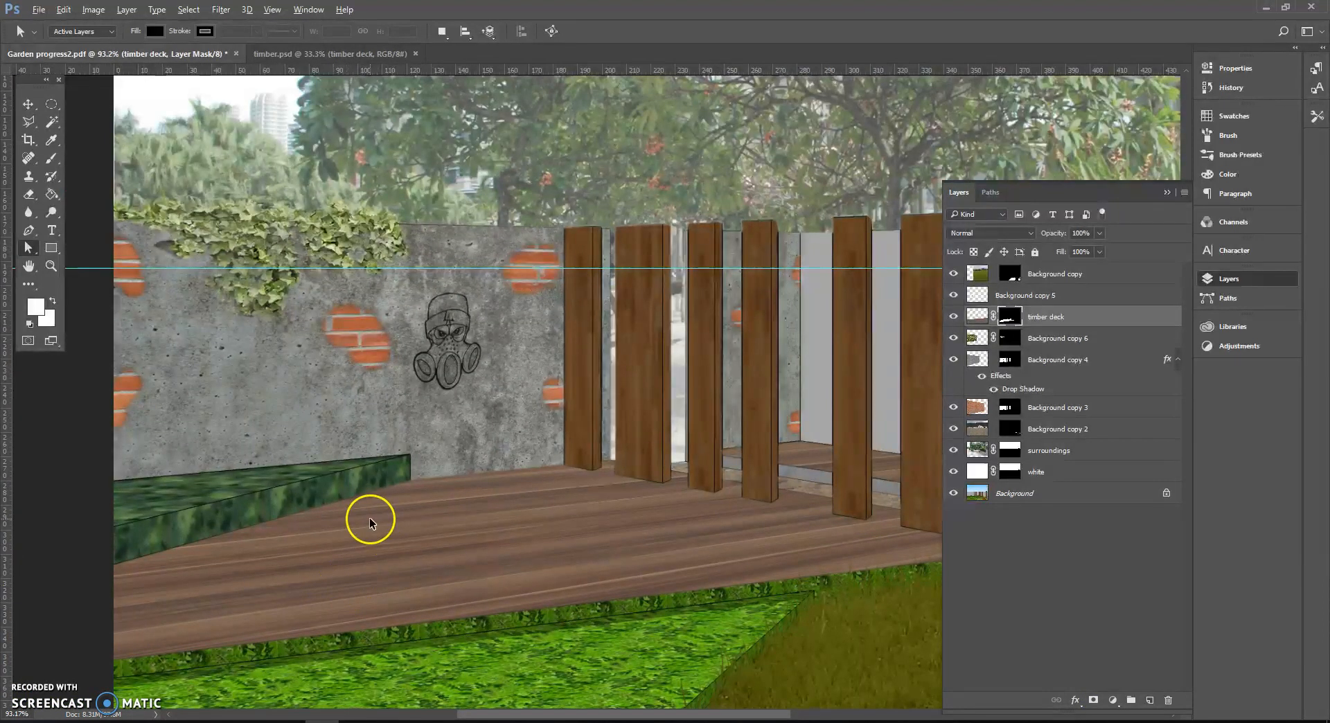
- Examine the masked timber deck's edges along the hedge, wall, post bases and lawn, close up and within the whole garden image
{"action": "scroll", "coordinate": [437, 568], "scroll_direction": "up", "scroll_amount": 7}
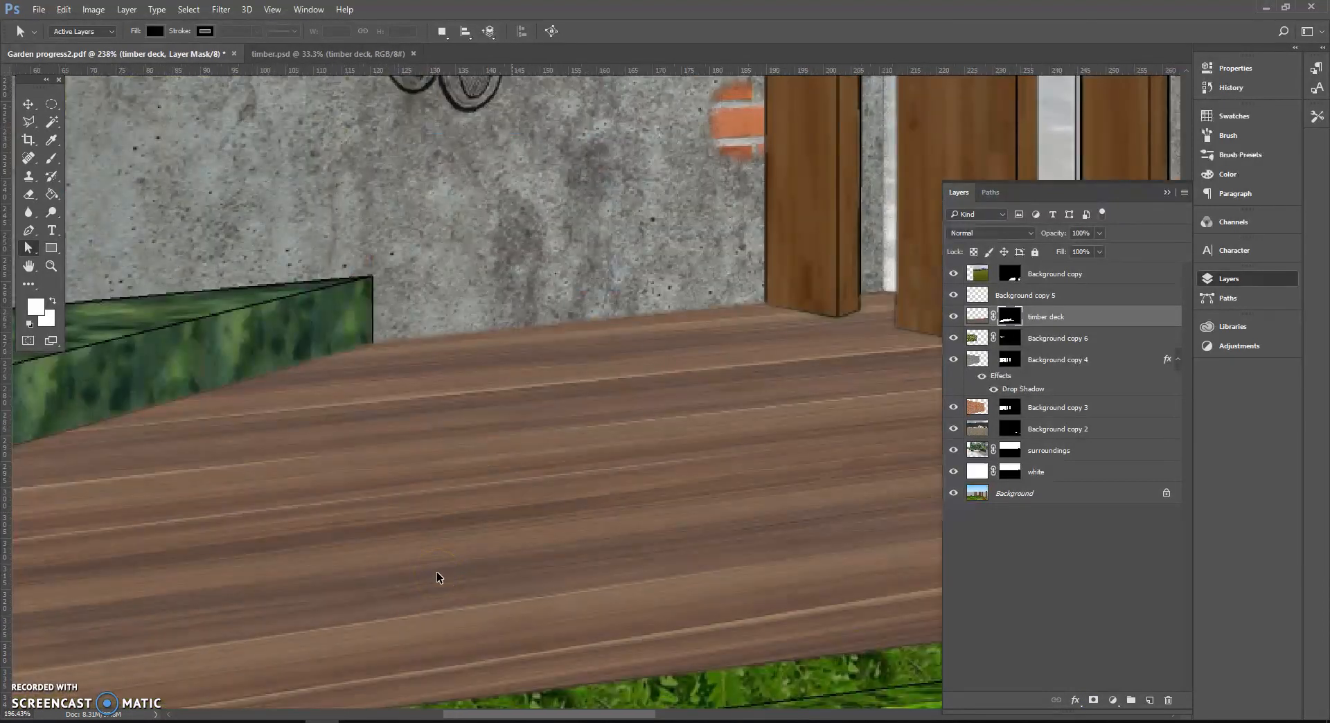
{"action": "scroll", "coordinate": [438, 577], "scroll_direction": "down", "scroll_amount": 13}
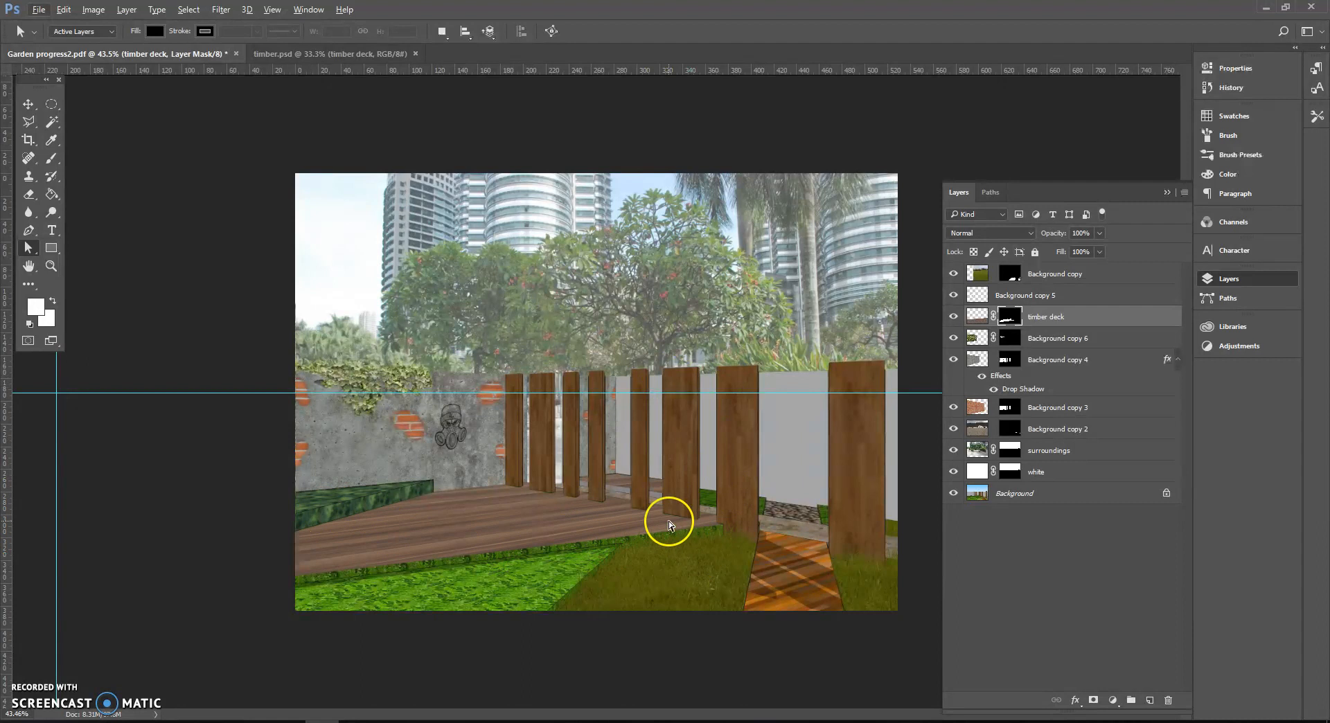
{"action": "scroll", "coordinate": [350, 551], "scroll_direction": "up", "scroll_amount": 1}
{"action": "scroll", "coordinate": [350, 551], "scroll_direction": "up", "scroll_amount": 4}
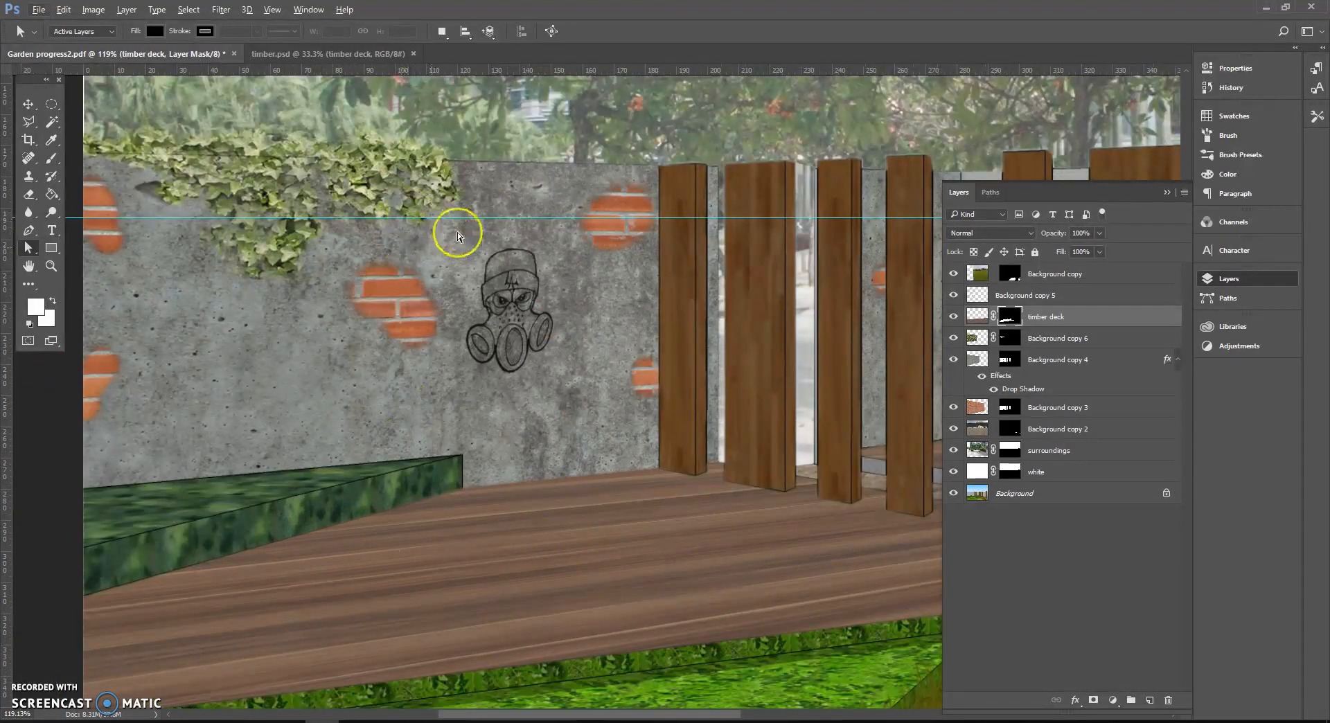
{"action": "scroll", "coordinate": [589, 552], "scroll_direction": "down", "scroll_amount": 1}
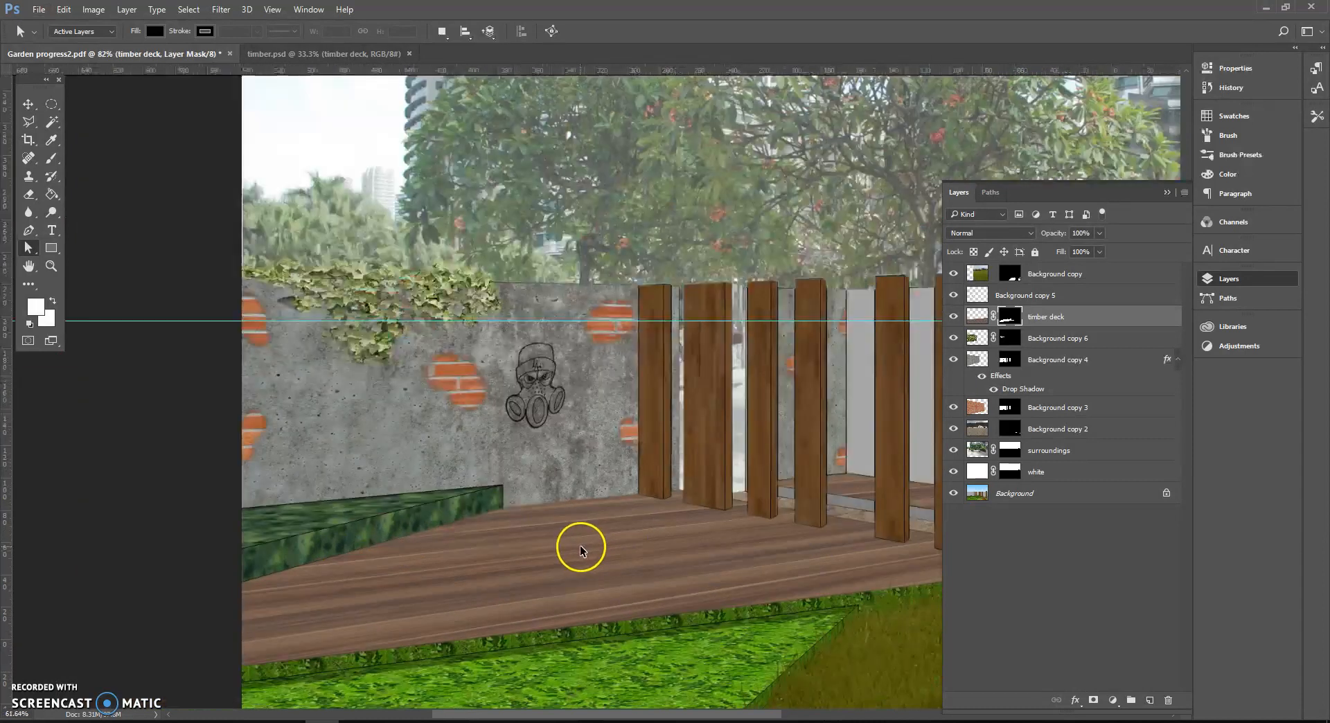
{"action": "scroll", "coordinate": [580, 547], "scroll_direction": "down", "scroll_amount": 1}
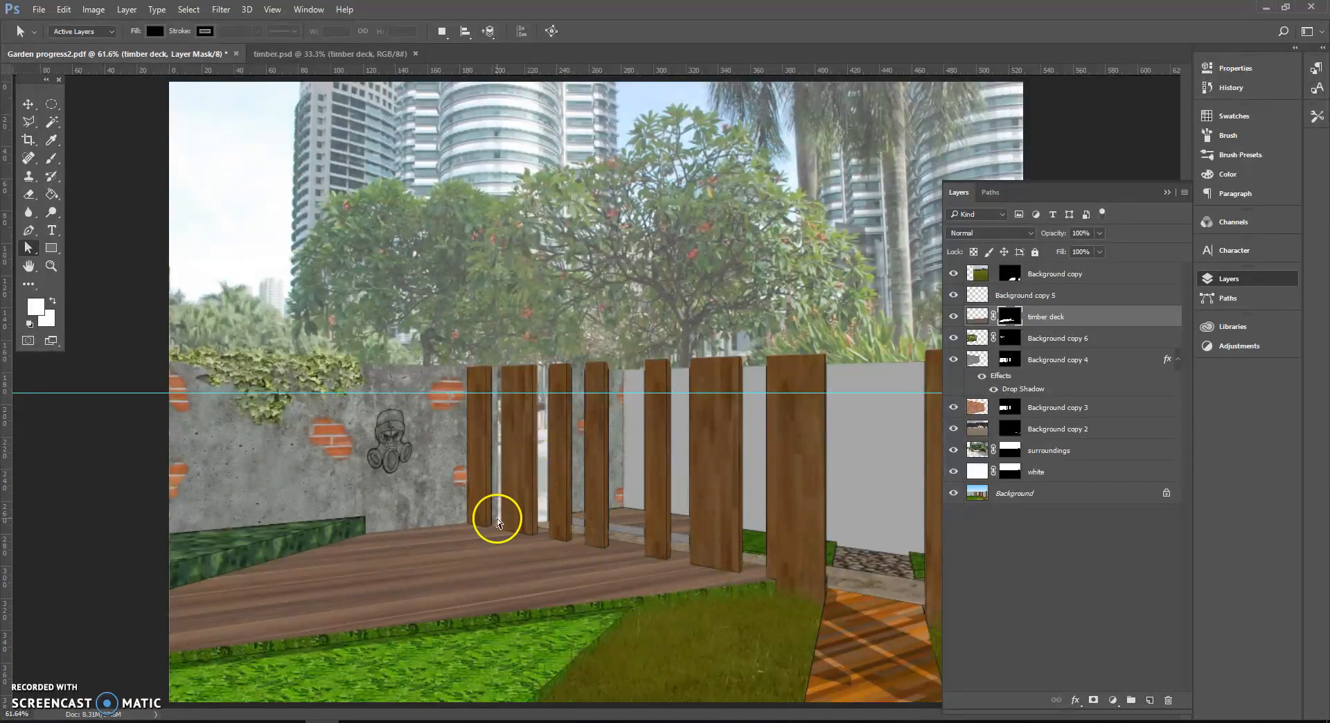
{"action": "scroll", "coordinate": [471, 513], "scroll_direction": "down", "scroll_amount": 1}
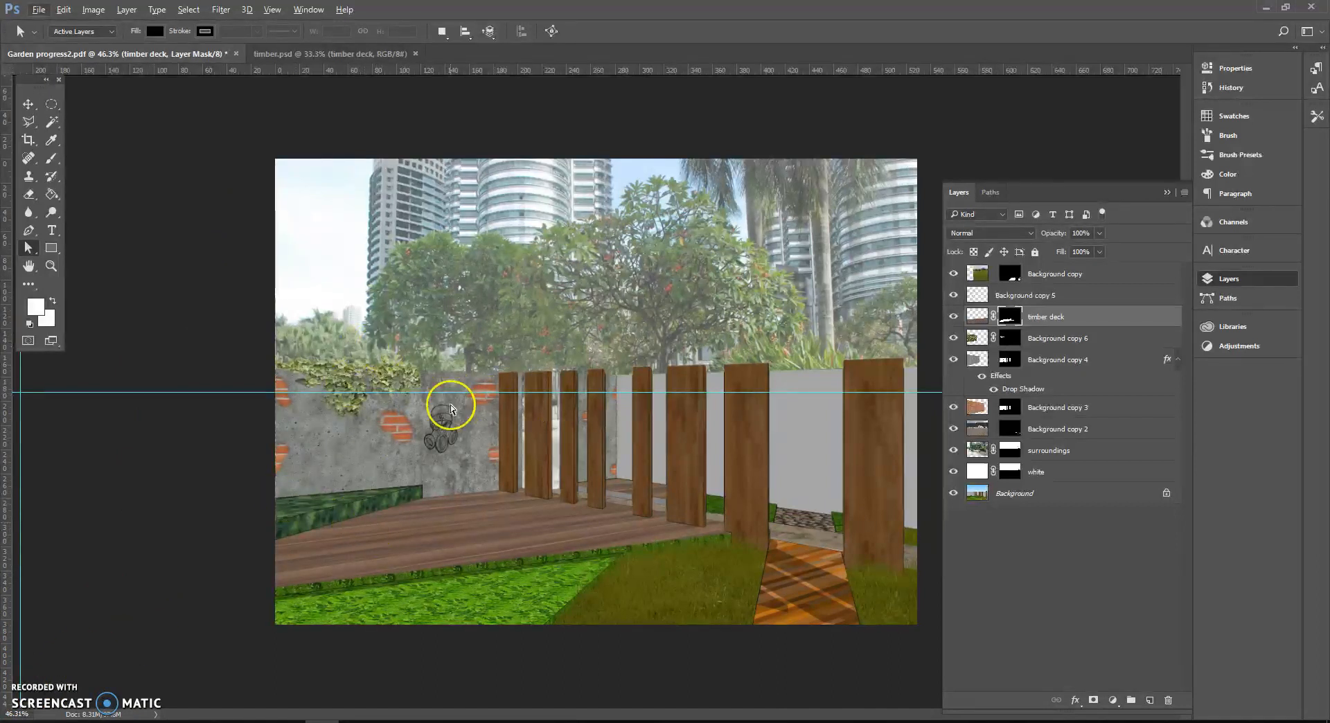
- Duplicate the timber deck layer from timber.psd into Garden progress2.pdf and return to the garden document
{"action": "left_click", "coordinate": [306, 53]}
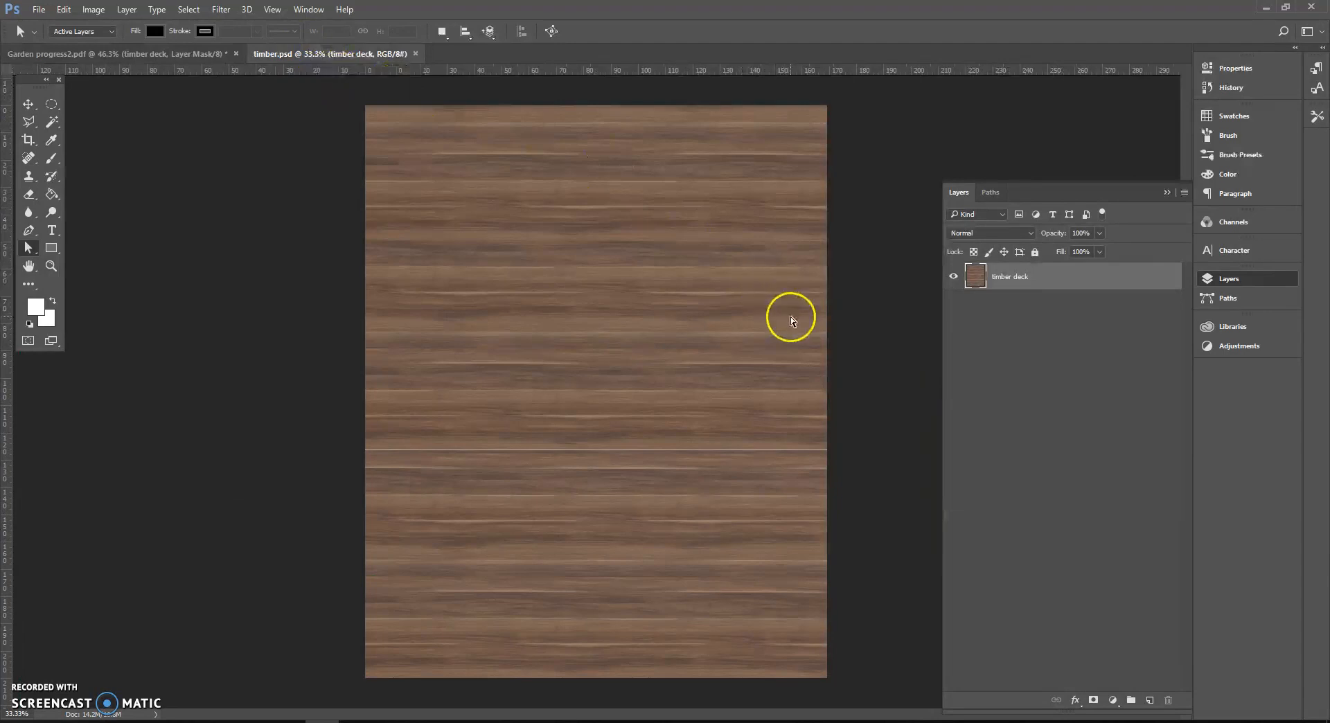
{"action": "left_click", "coordinate": [1185, 194]}
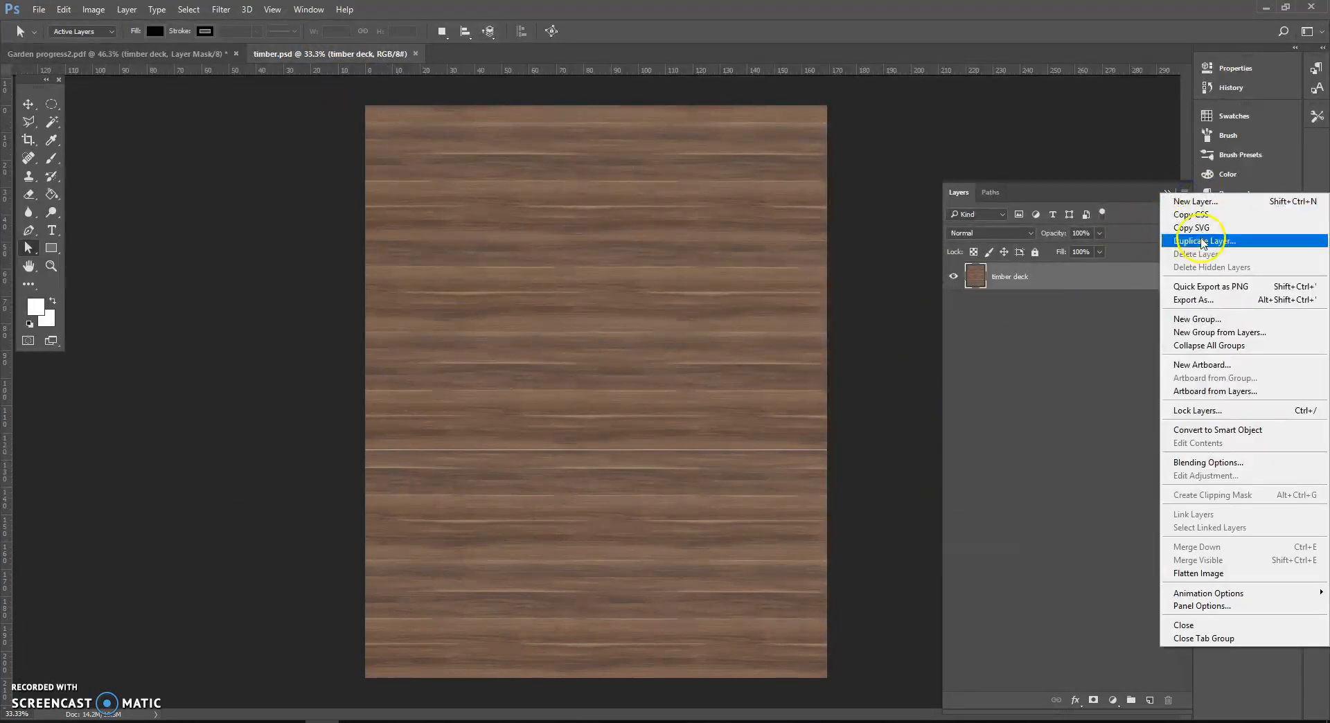
{"action": "left_click", "coordinate": [1204, 240]}
{"action": "left_click", "coordinate": [593, 310]}
{"action": "left_click", "coordinate": [590, 329]}
{"action": "left_click", "coordinate": [724, 262]}
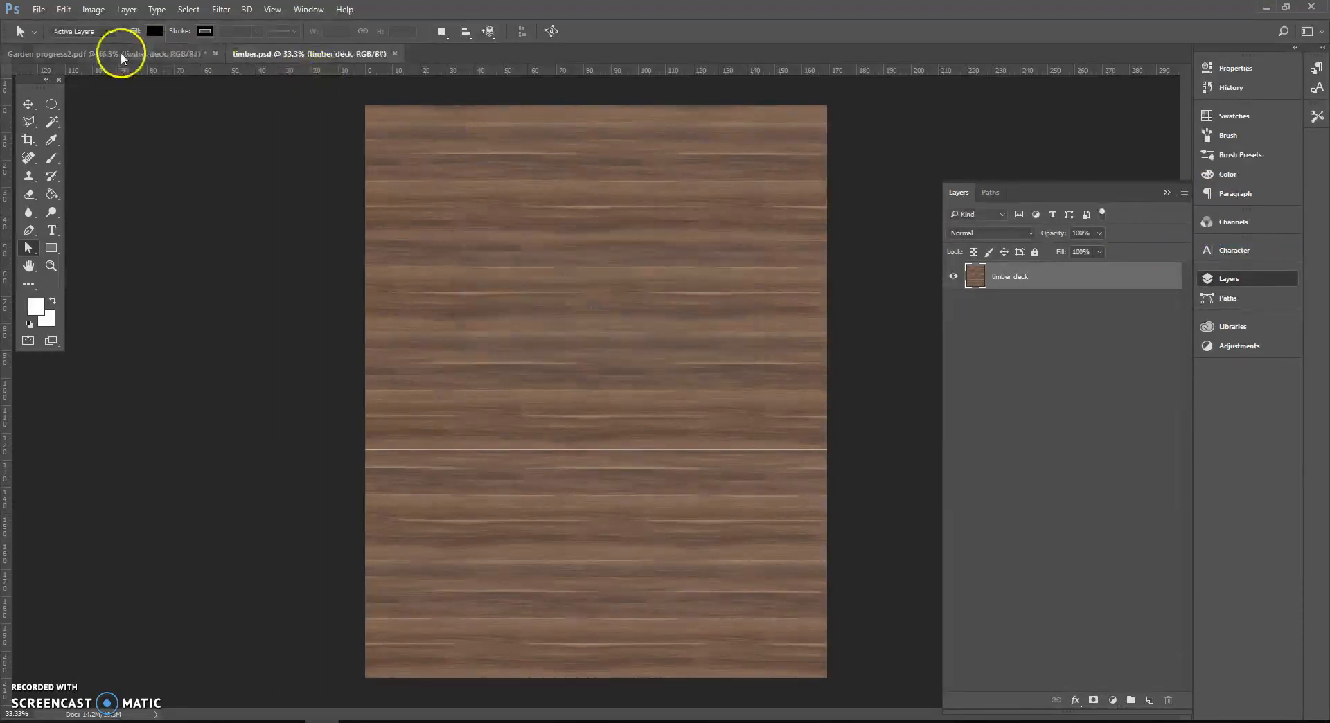
{"action": "left_click", "coordinate": [118, 53]}
- Scale the newly added timber deck layer to about 83% and apply the transformation
{"action": "scroll", "coordinate": [464, 348], "scroll_direction": "down", "scroll_amount": 3}
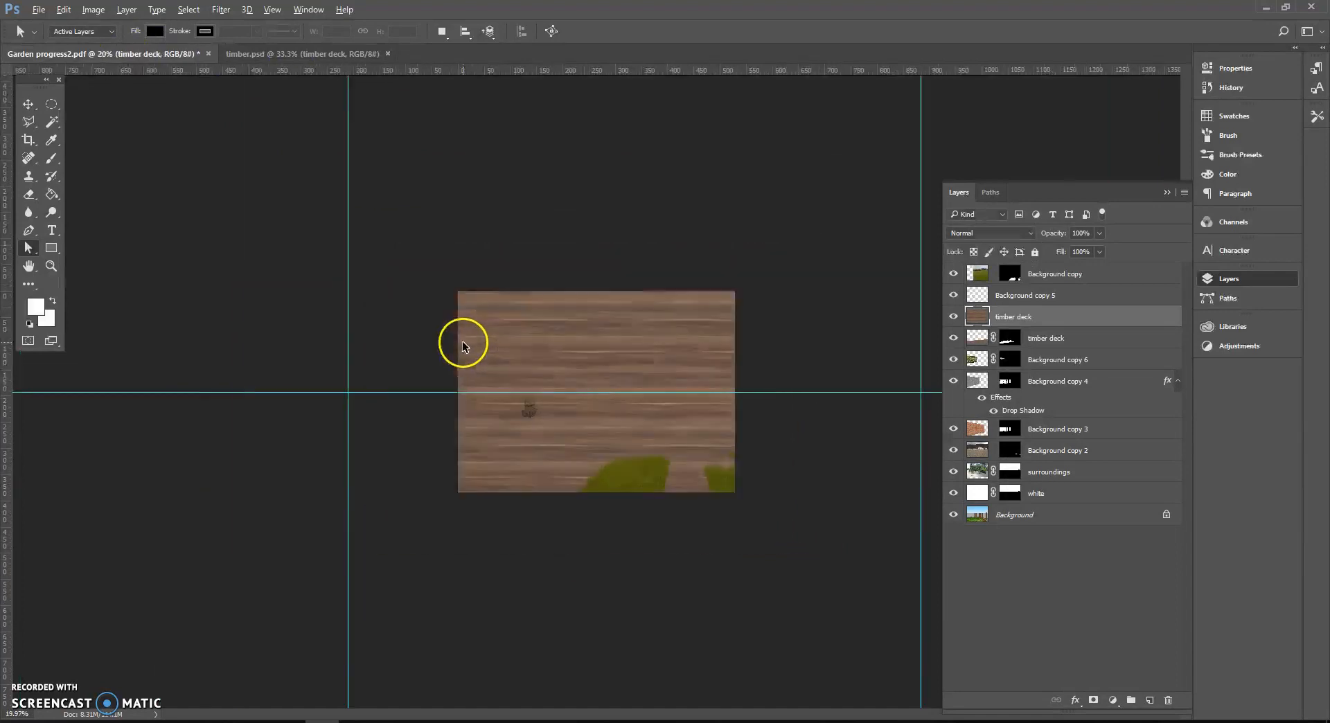
{"action": "left_click", "coordinate": [64, 9]}
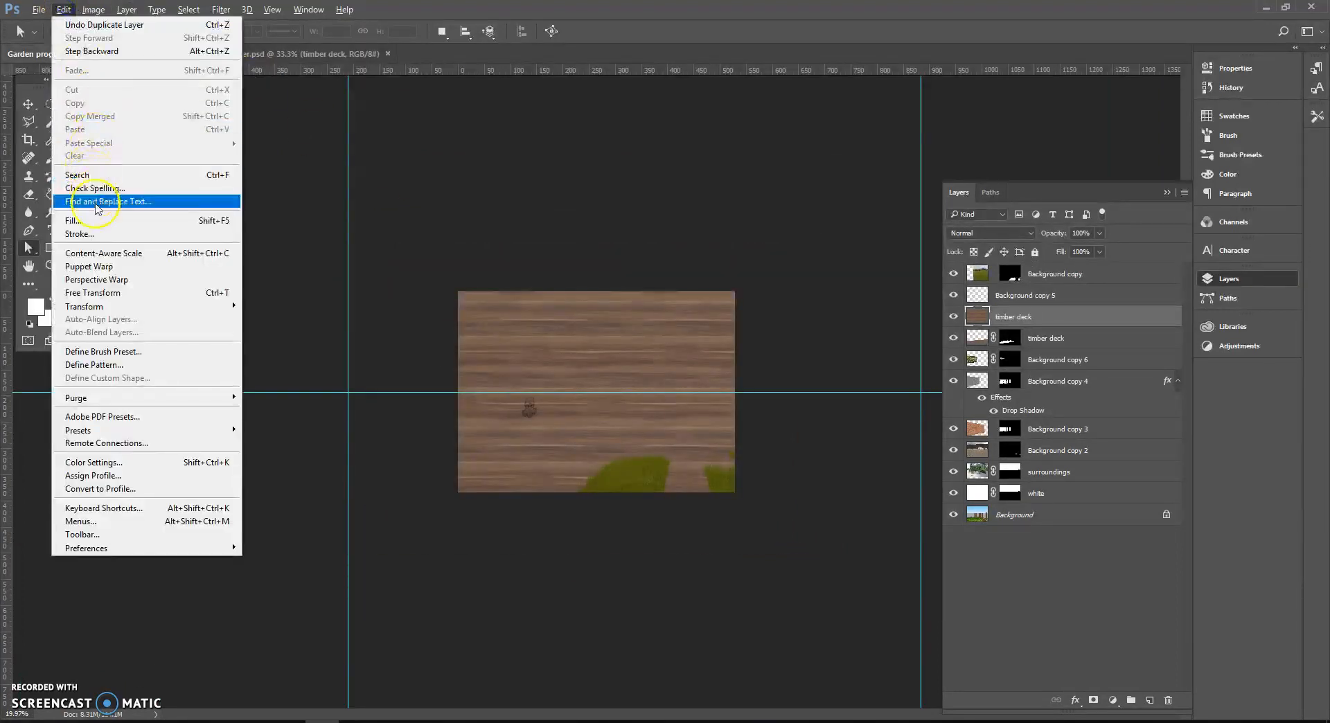
{"action": "mouse_move", "coordinate": [104, 306]}
{"action": "left_click", "coordinate": [290, 338]}
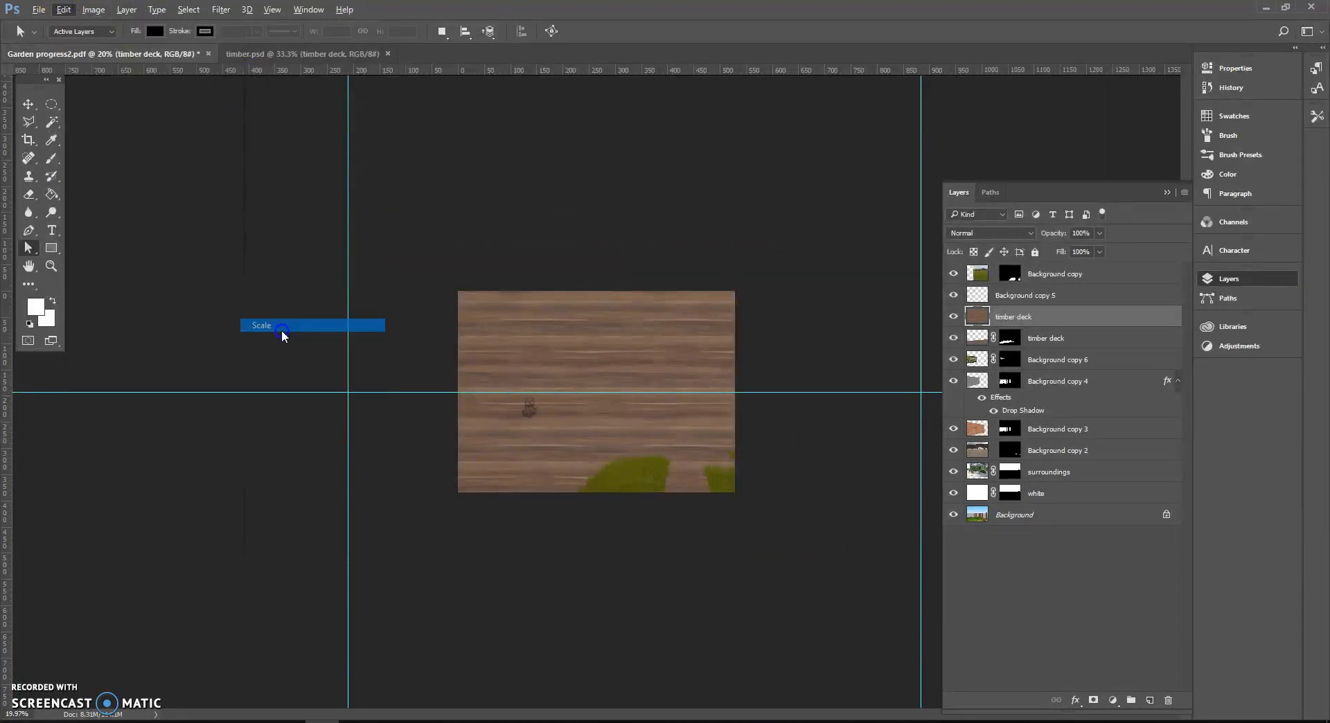
{"action": "scroll", "coordinate": [508, 343], "scroll_direction": "down", "scroll_amount": 2}
{"action": "left_click_drag", "start_coordinate": [501, 324], "coordinate": [545, 368]}
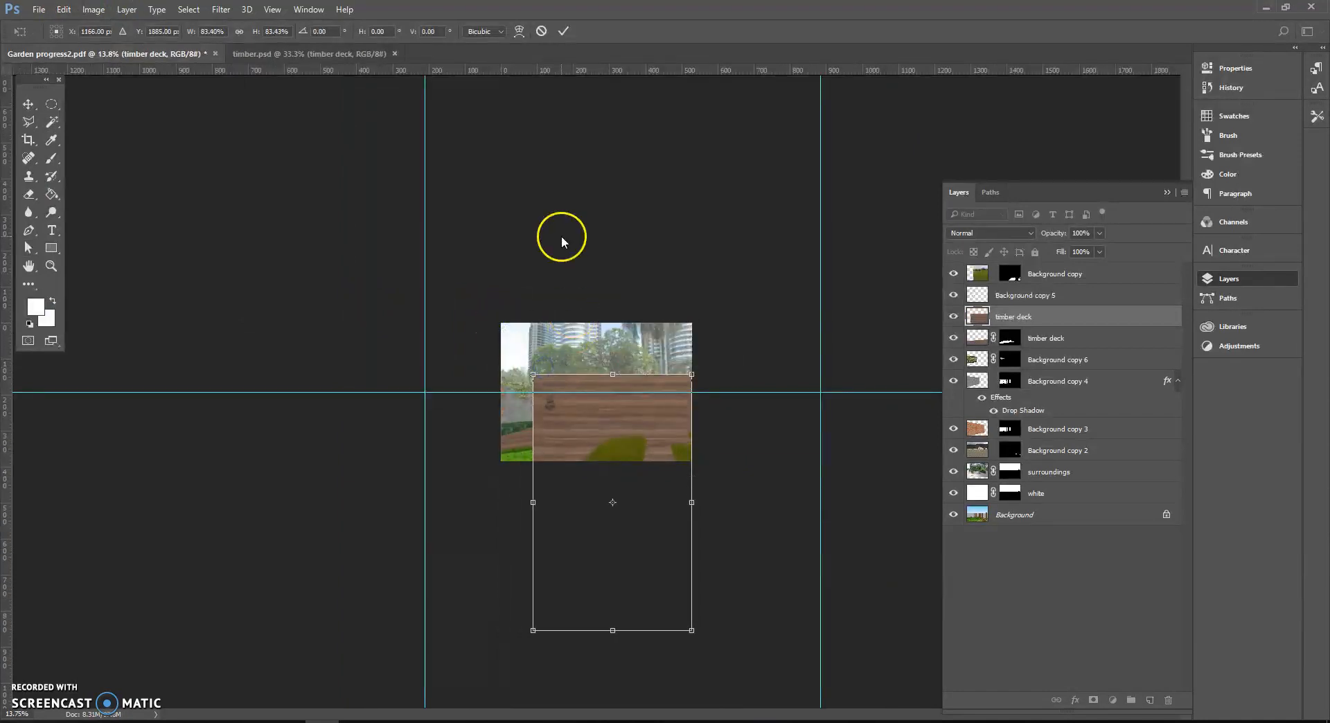
{"action": "key", "text": "a"}
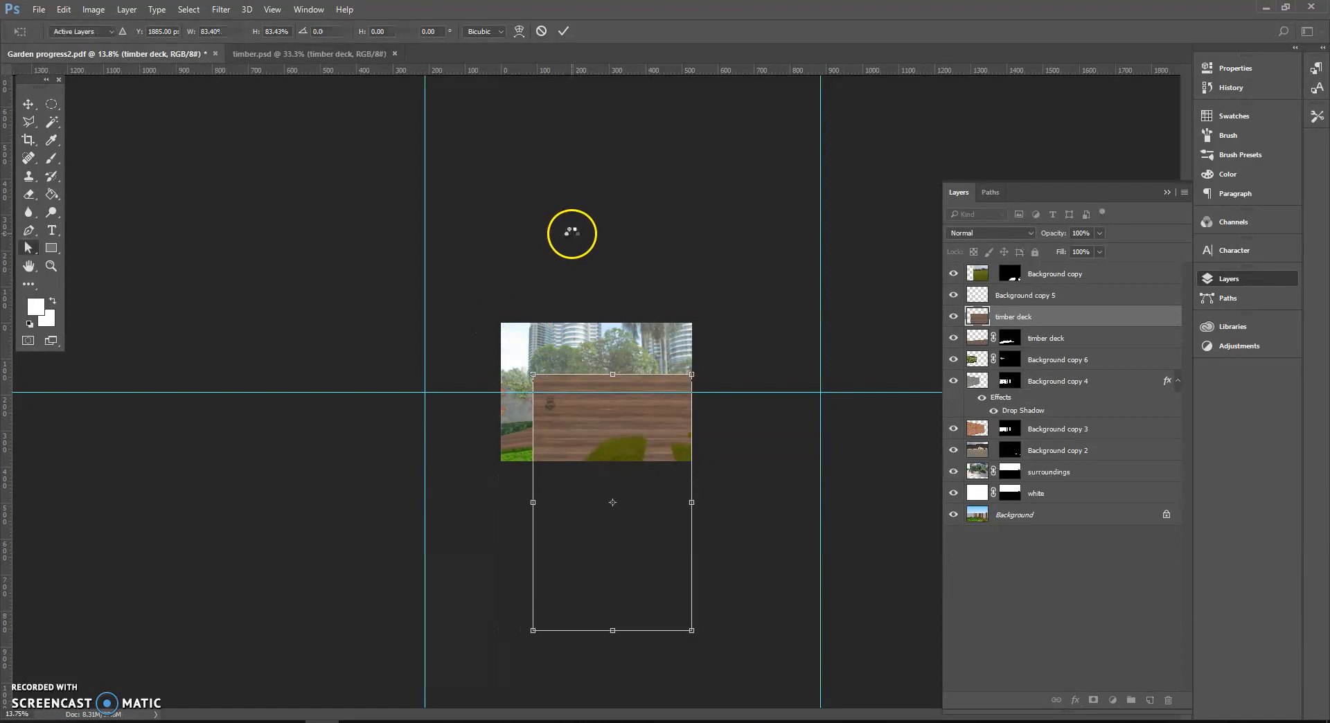
- Distort the new timber deck layer, lowering it over the garden floor and pulling its four corners into the two-point perspective of the vanishing-point guides
{"action": "left_click", "coordinate": [60, 11]}
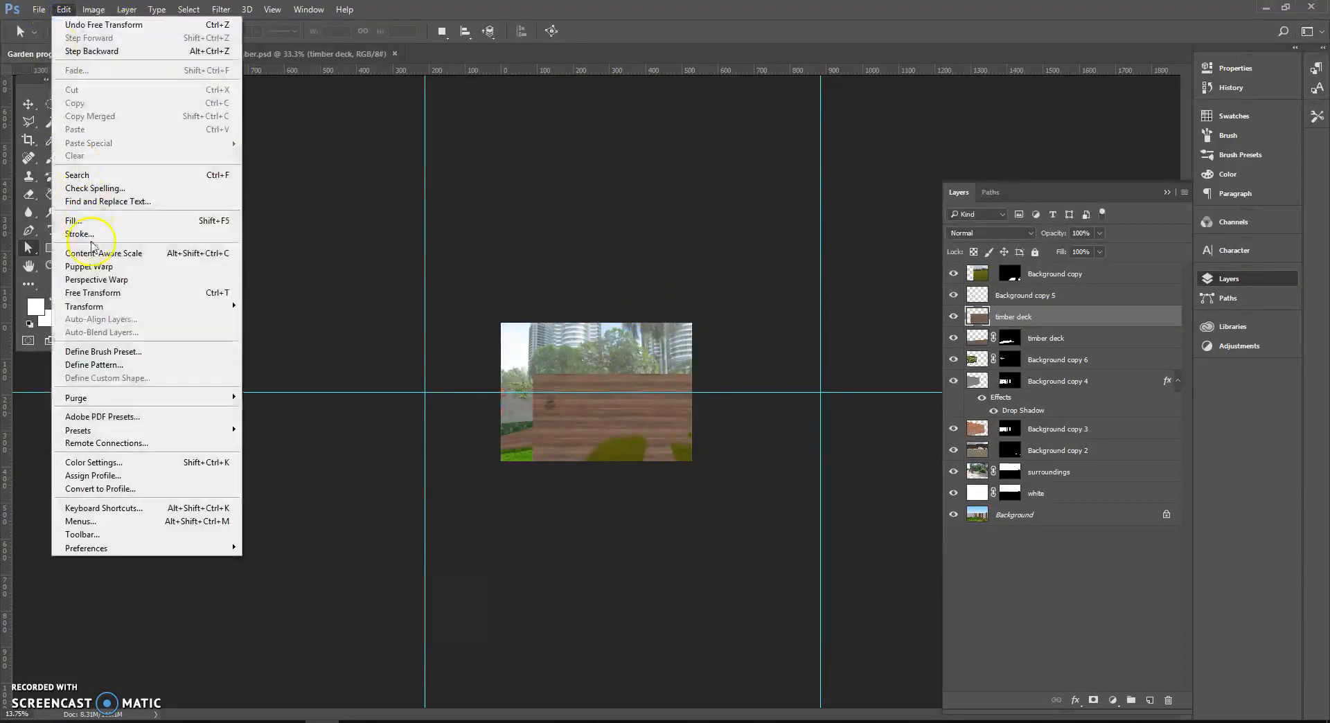
{"action": "mouse_move", "coordinate": [104, 307]}
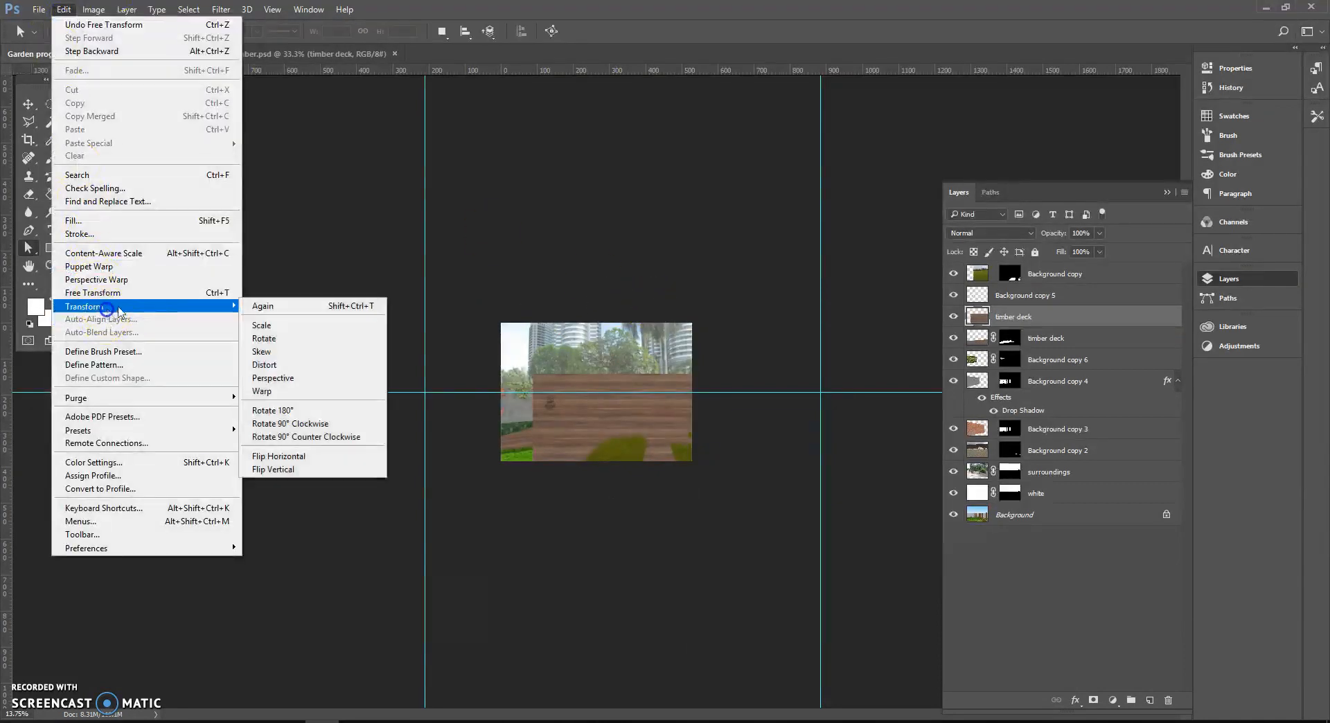
{"action": "left_click", "coordinate": [338, 365]}
{"action": "left_click_drag", "start_coordinate": [604, 460], "coordinate": [598, 461]}
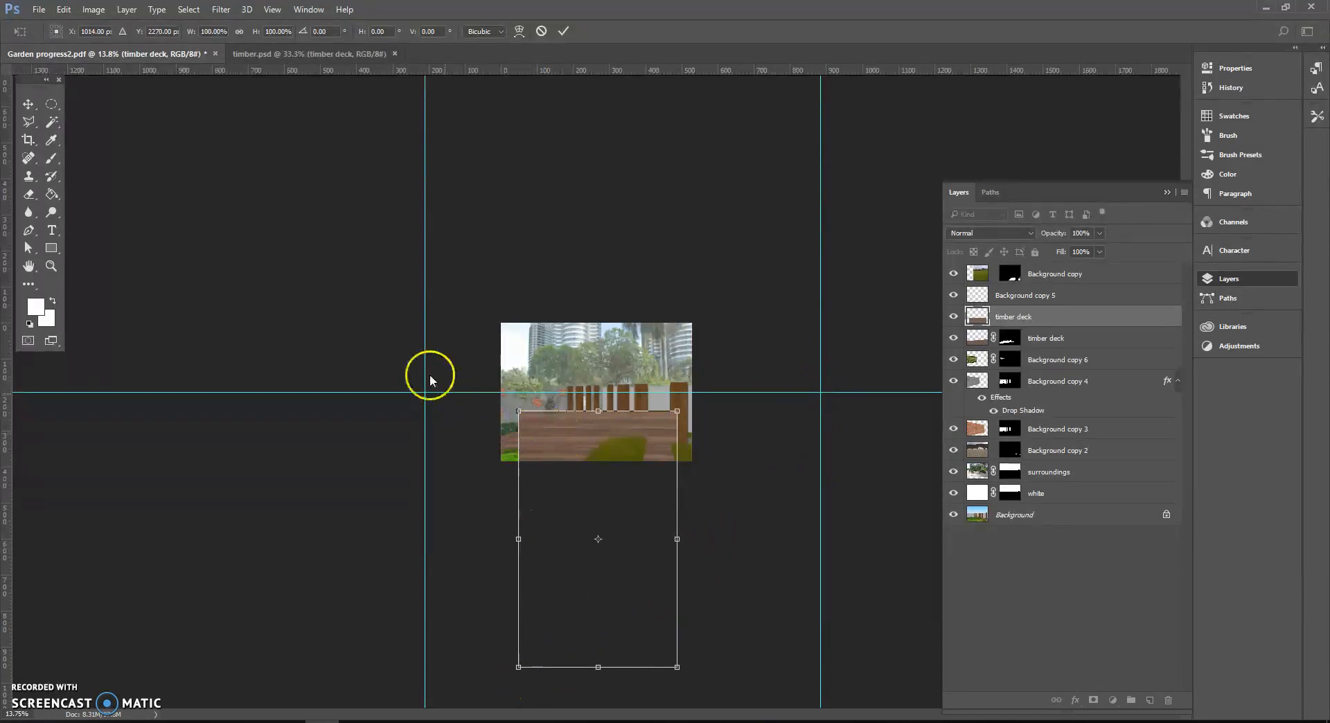
{"action": "left_click_drag", "start_coordinate": [522, 409], "coordinate": [586, 403]}
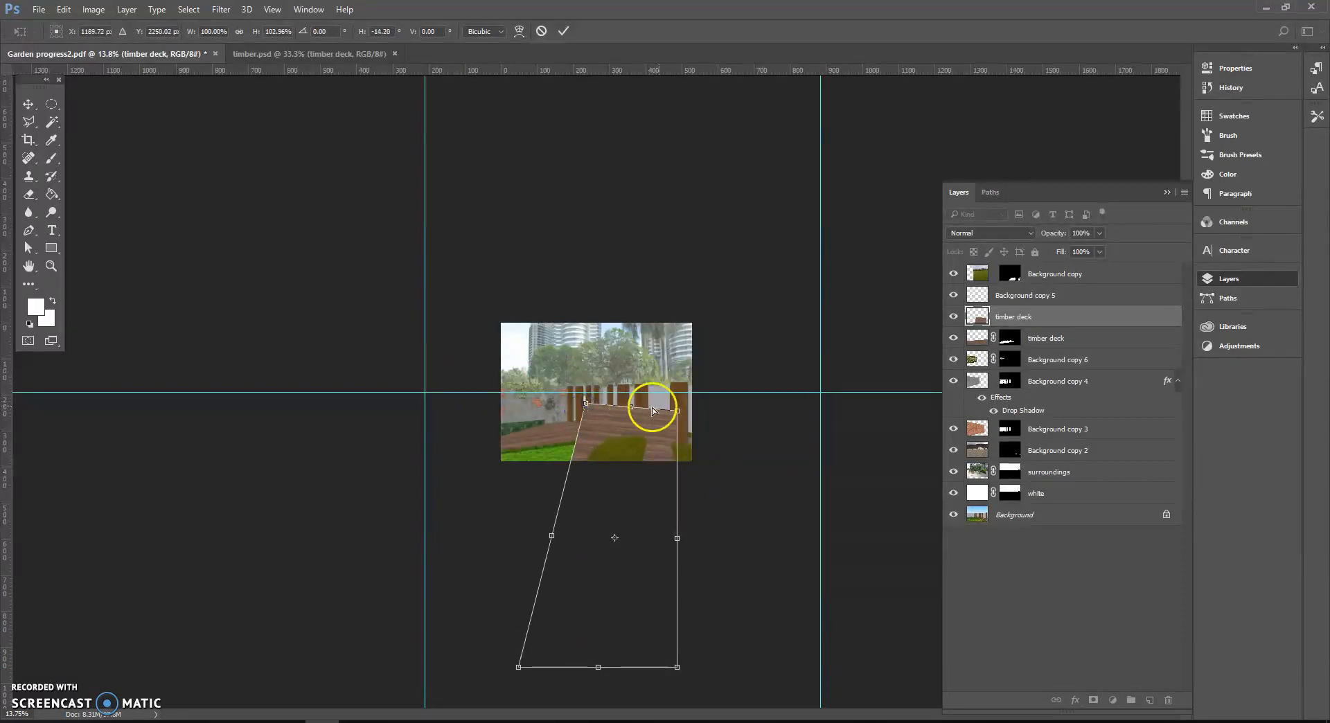
{"action": "left_click_drag", "start_coordinate": [679, 413], "coordinate": [788, 442]}
{"action": "left_click_drag", "start_coordinate": [518, 667], "coordinate": [458, 424]}
{"action": "left_click_drag", "start_coordinate": [678, 668], "coordinate": [546, 687]}
- Refine the distorted deck's corners, stretching the nearest one far below and left of the canvas so the texture covers the floor, and apply the distortion
{"action": "mouse_move", "coordinate": [459, 424]}
{"action": "left_mouse_down"}
{"action": "mouse_move", "coordinate": [428, 424]}
{"action": "mouse_move", "coordinate": [441, 426]}
{"action": "left_mouse_up"}
{"action": "left_click_drag", "start_coordinate": [786, 443], "coordinate": [780, 430]}
{"action": "left_click_drag", "start_coordinate": [586, 403], "coordinate": [600, 417]}
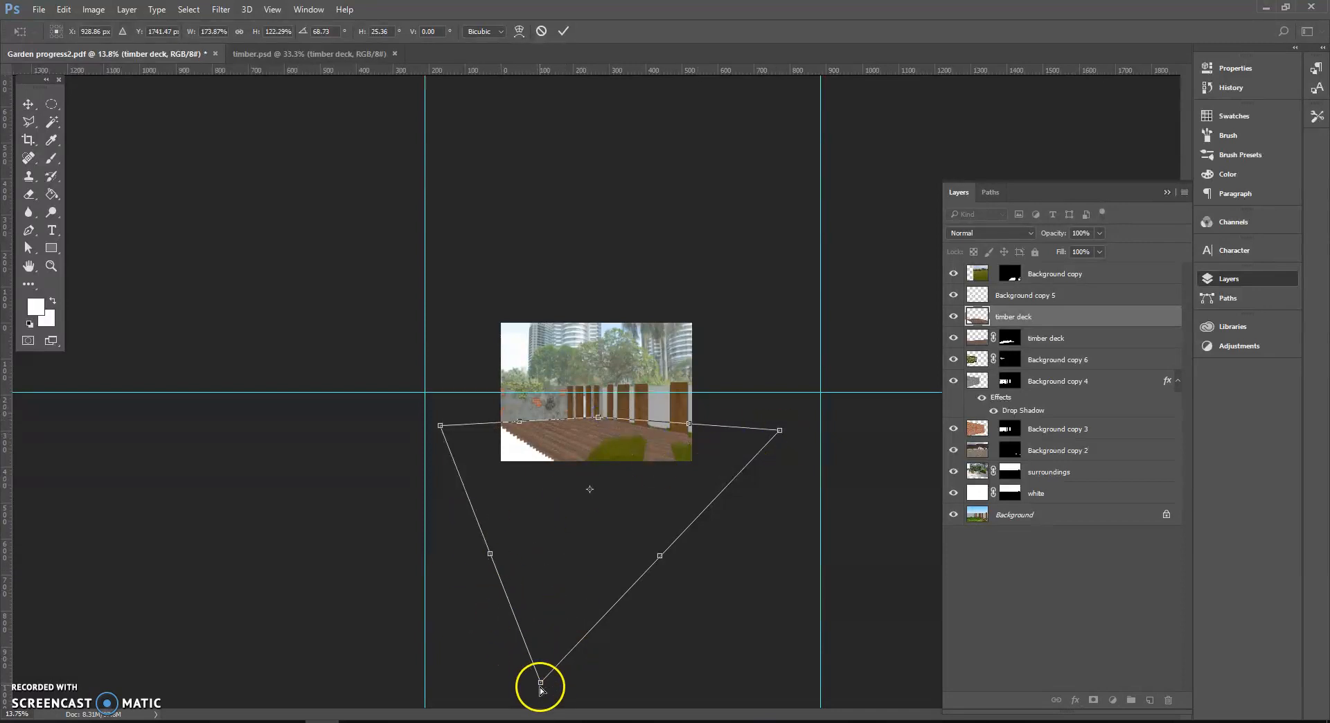
{"action": "left_click_drag", "start_coordinate": [541, 686], "coordinate": [467, 700]}
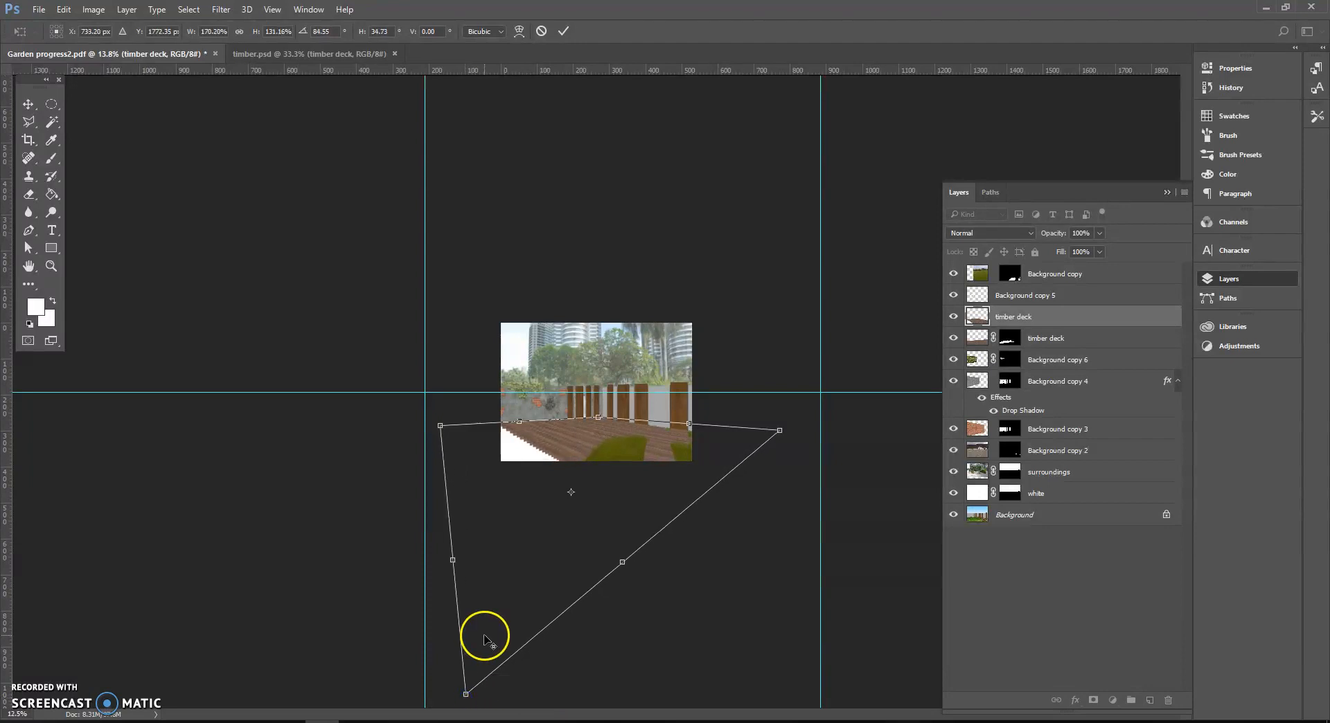
{"action": "key", "text": "ctrl+0"}
{"action": "left_click_drag", "start_coordinate": [487, 416], "coordinate": [451, 416]}
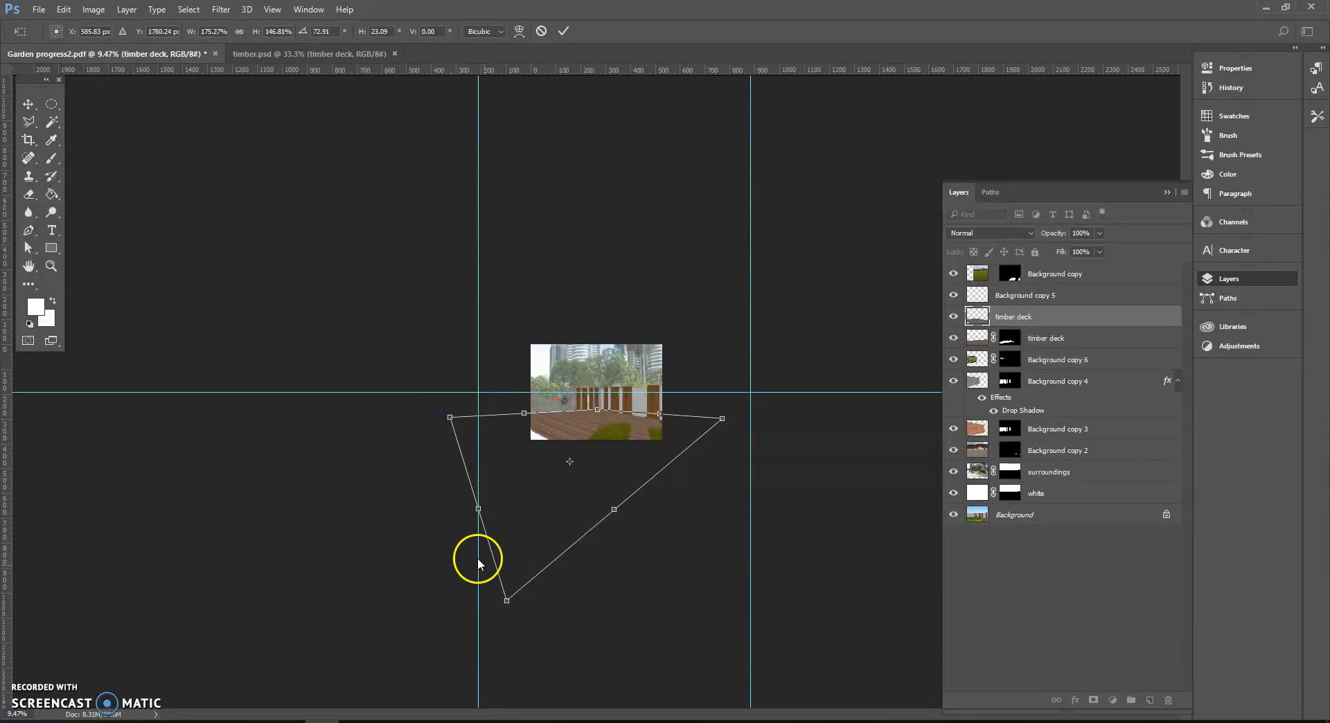
{"action": "left_click_drag", "start_coordinate": [506, 600], "coordinate": [191, 687]}
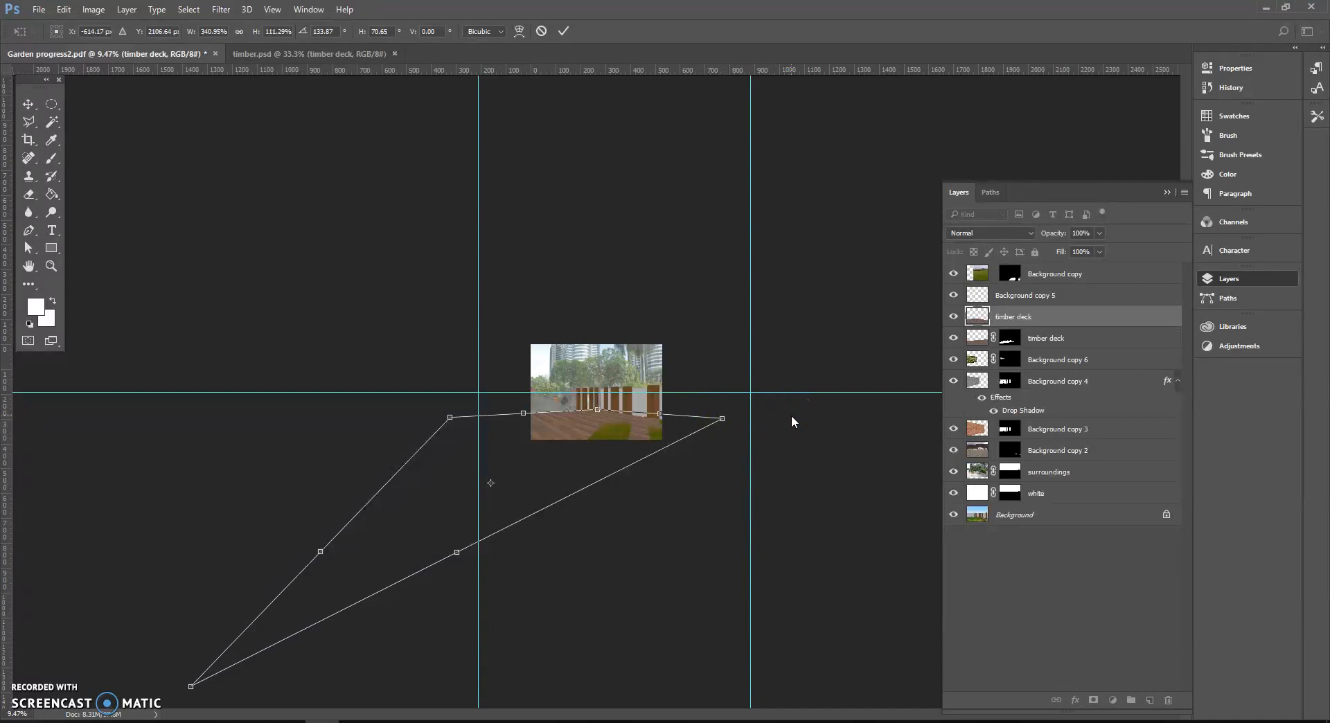
{"action": "key", "text": "Escape"}
{"action": "left_click", "coordinate": [590, 479]}
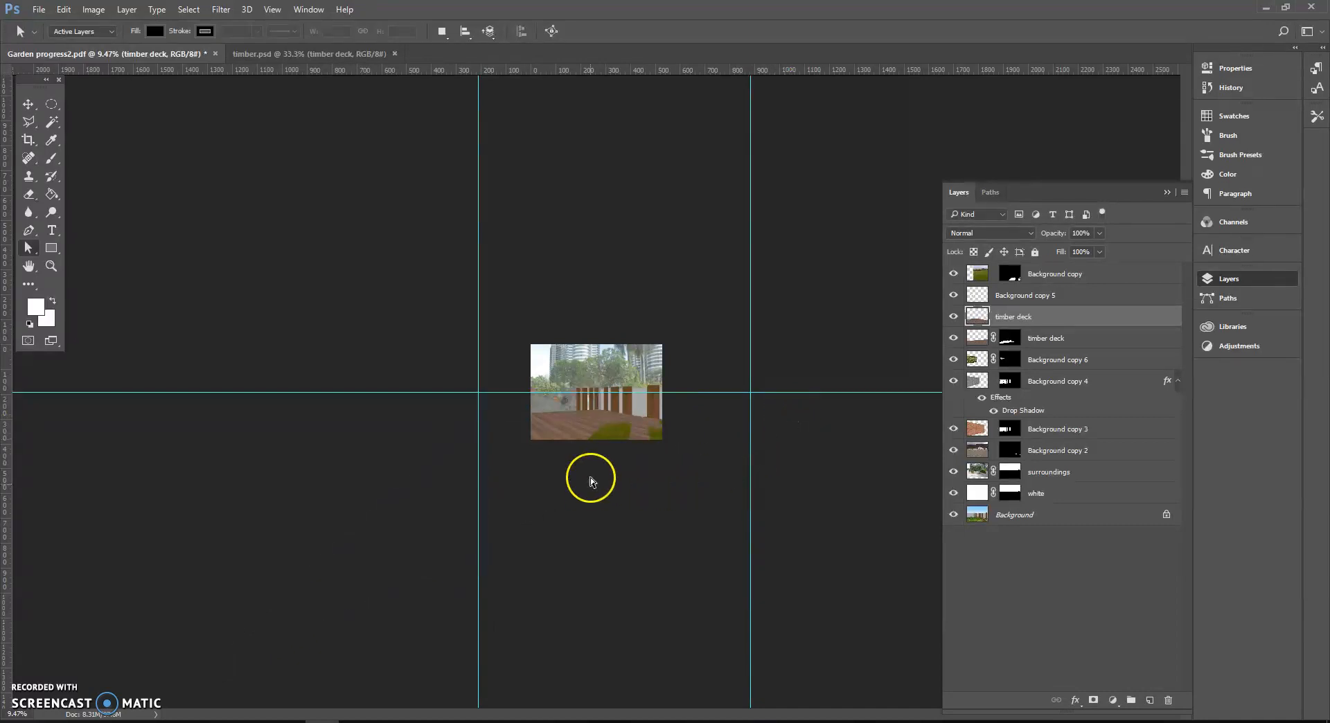
- Copy the layer mask from the original timber deck layer onto the new one and toggle the new layer's visibility to compare plank directions
{"action": "scroll", "coordinate": [485, 433], "scroll_direction": "up", "scroll_amount": 18}
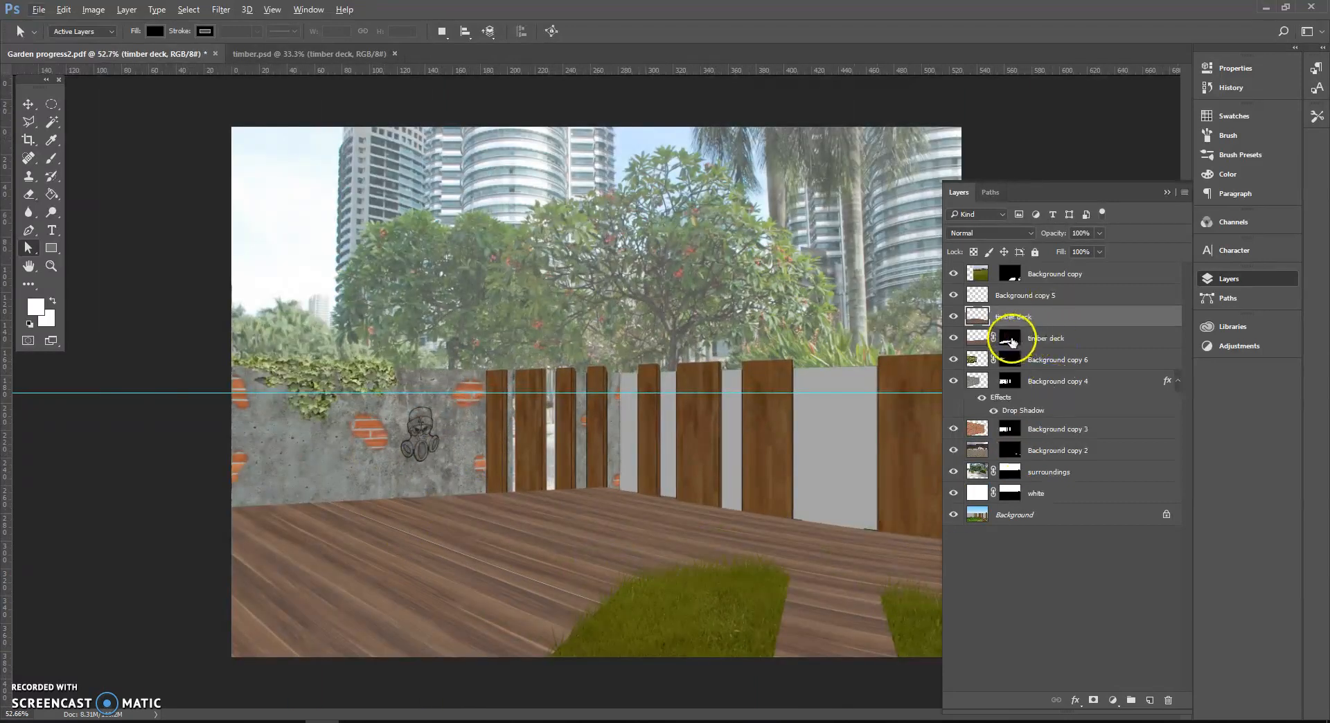
{"action": "left_click", "coordinate": [1011, 341]}
{"action": "left_click", "coordinate": [1010, 341]}
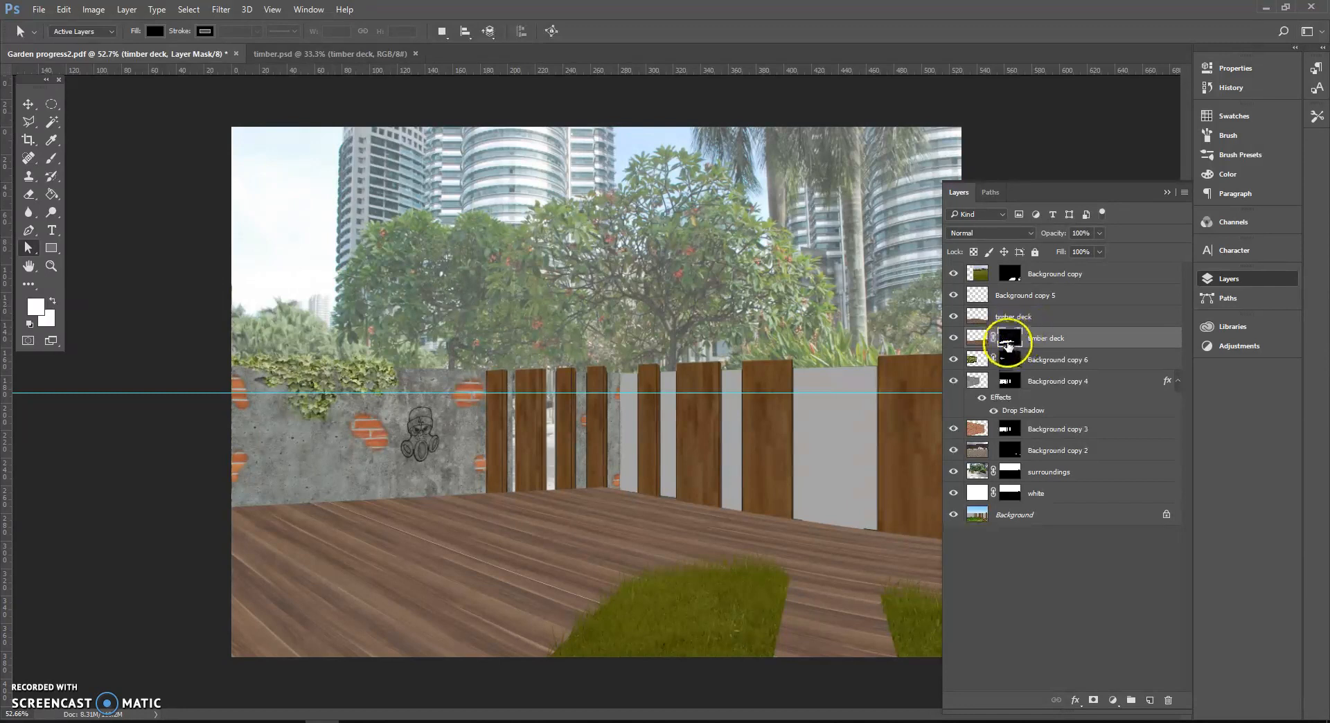
{"action": "left_click_drag", "start_coordinate": [1006, 344], "coordinate": [1012, 318]}
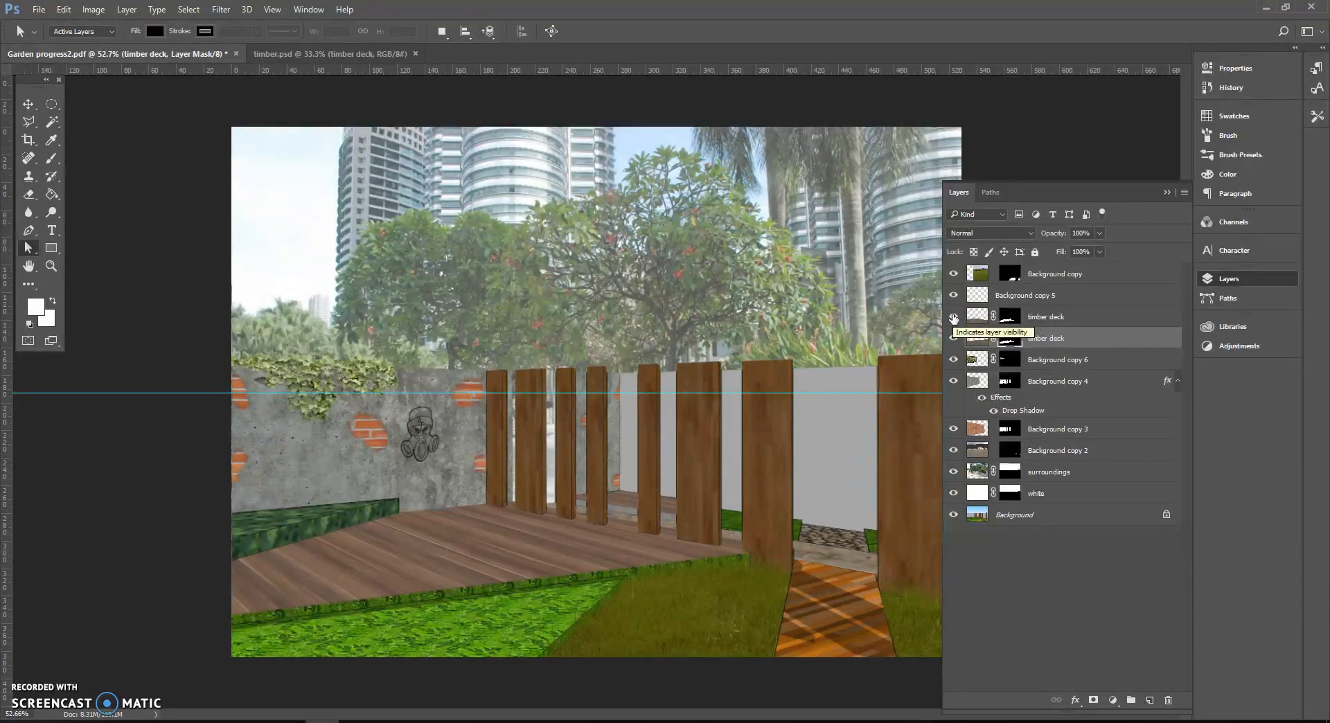
{"action": "left_click", "coordinate": [953, 317]}
{"action": "left_click", "coordinate": [953, 317]}
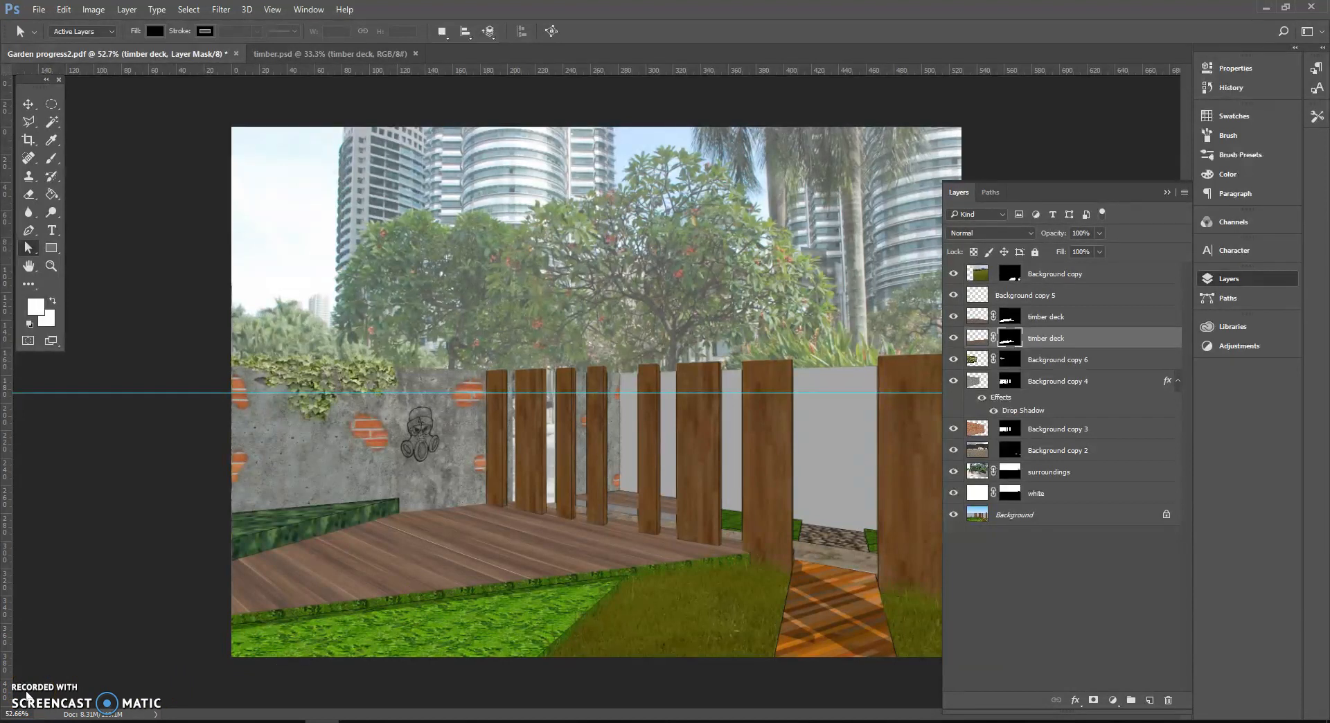
- Switch to the web browser, close the enlarged photo and examine the paving and ground surfaces in the Cable Factory project photos on Landezine
{"action": "left_click", "coordinate": [131, 649]}
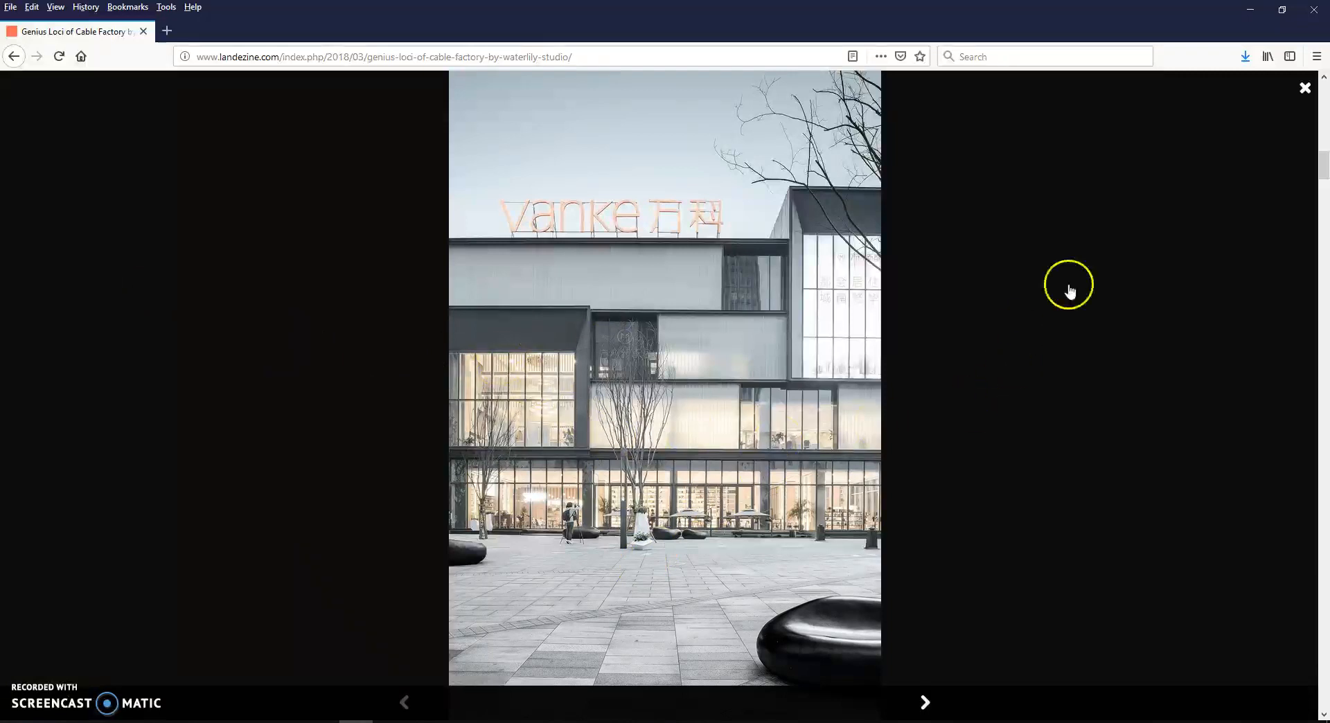
{"action": "left_click", "coordinate": [1305, 88]}
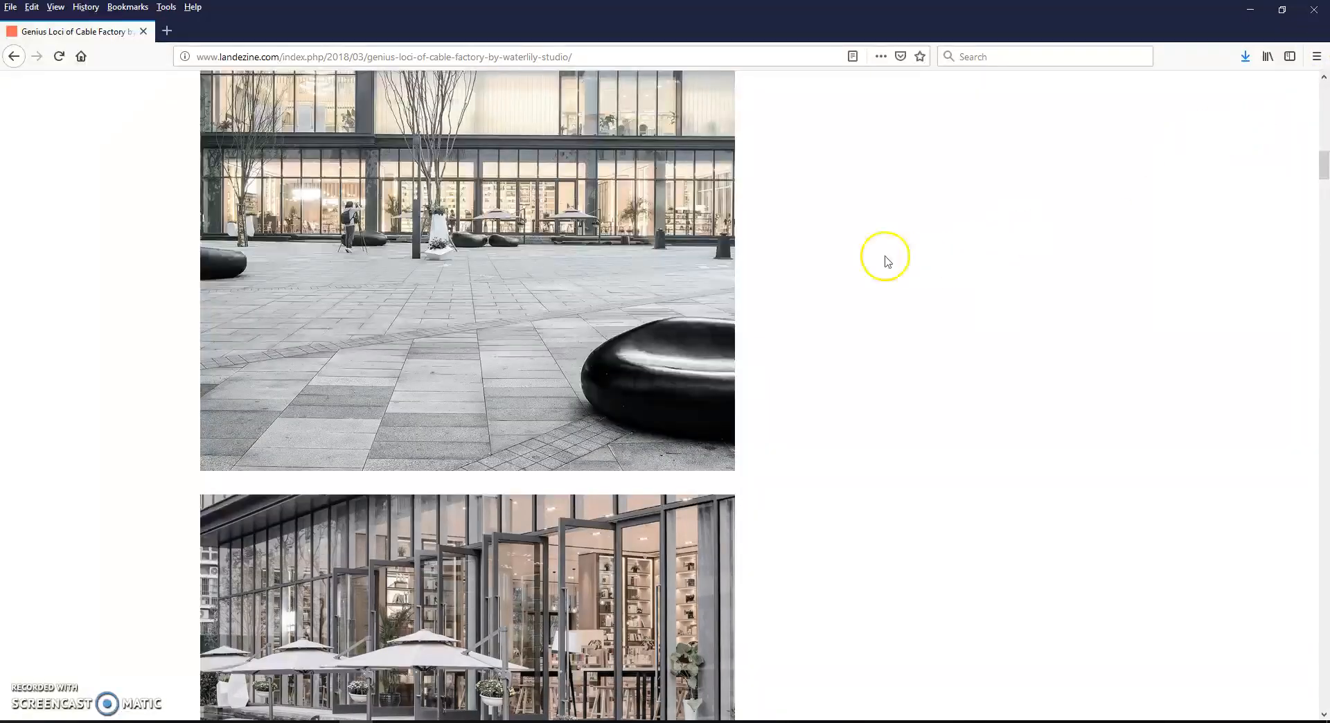
{"action": "scroll", "coordinate": [727, 316], "scroll_direction": "down", "scroll_amount": 10}
{"action": "scroll", "coordinate": [706, 368], "scroll_direction": "down", "scroll_amount": 10}
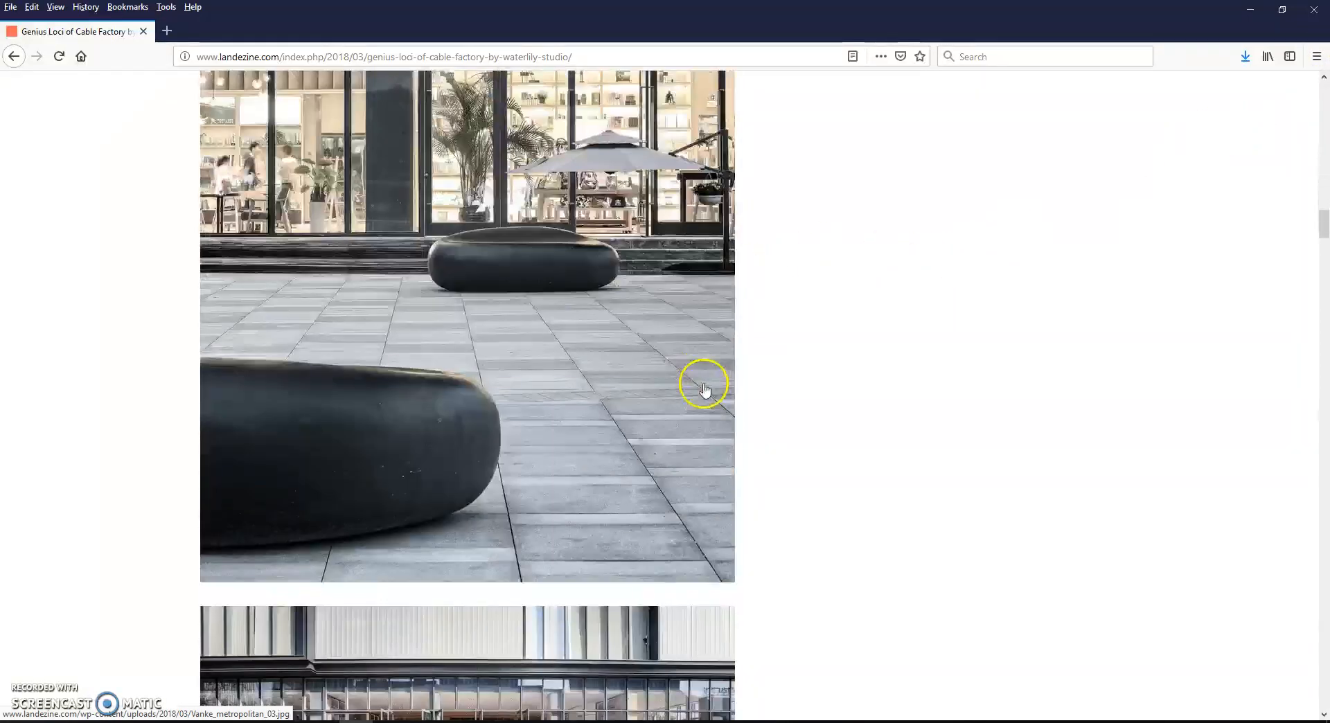
{"action": "scroll", "coordinate": [627, 350], "scroll_direction": "up", "scroll_amount": 4}
{"action": "scroll", "coordinate": [623, 338], "scroll_direction": "down", "scroll_amount": 6}
{"action": "scroll", "coordinate": [526, 377], "scroll_direction": "up", "scroll_amount": 5}
{"action": "scroll", "coordinate": [553, 187], "scroll_direction": "down", "scroll_amount": 2}
{"action": "scroll", "coordinate": [554, 414], "scroll_direction": "down", "scroll_amount": 10}
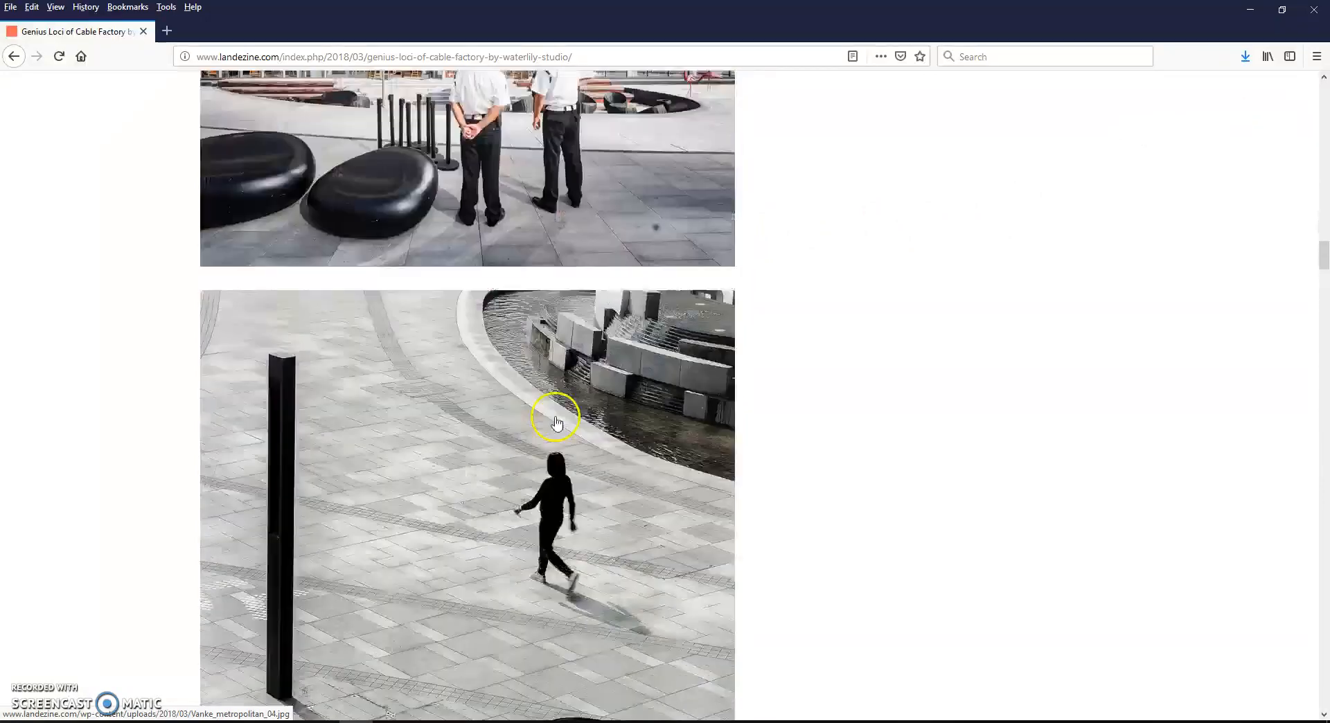
{"action": "scroll", "coordinate": [478, 319], "scroll_direction": "up", "scroll_amount": 3}
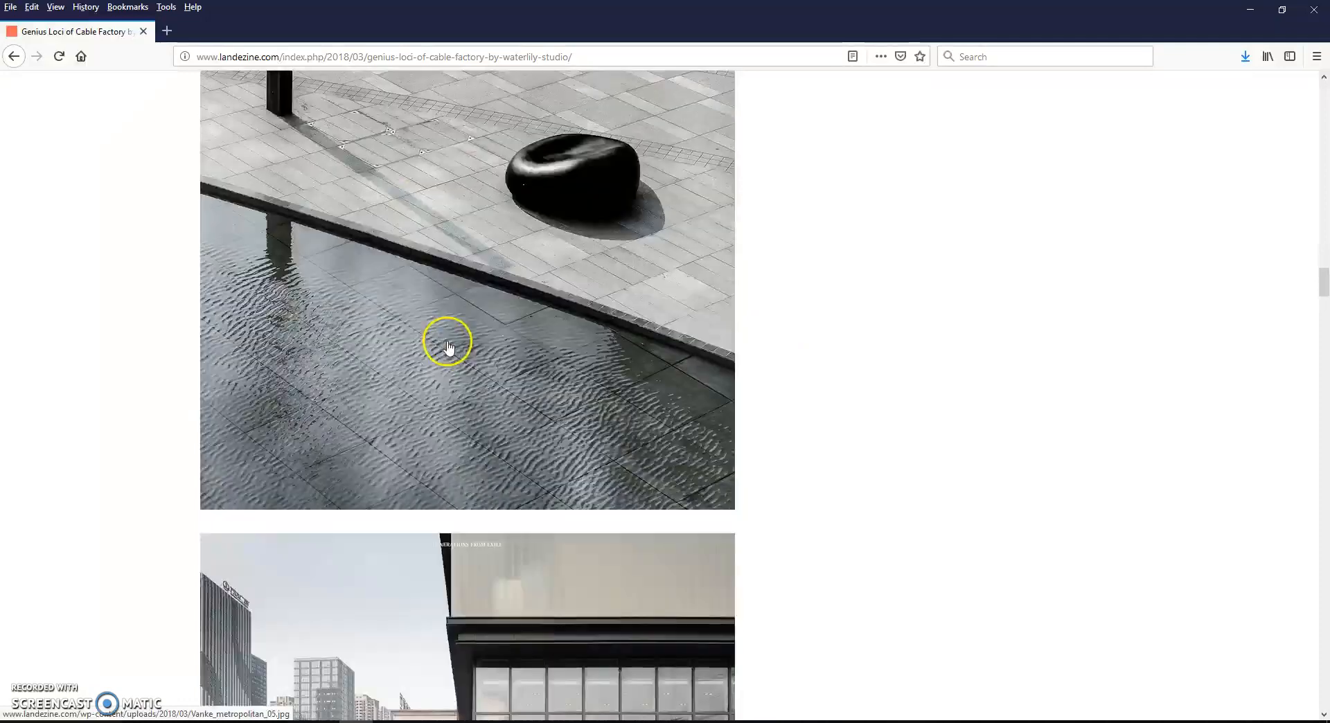
{"action": "scroll", "coordinate": [449, 346], "scroll_direction": "down", "scroll_amount": 2}
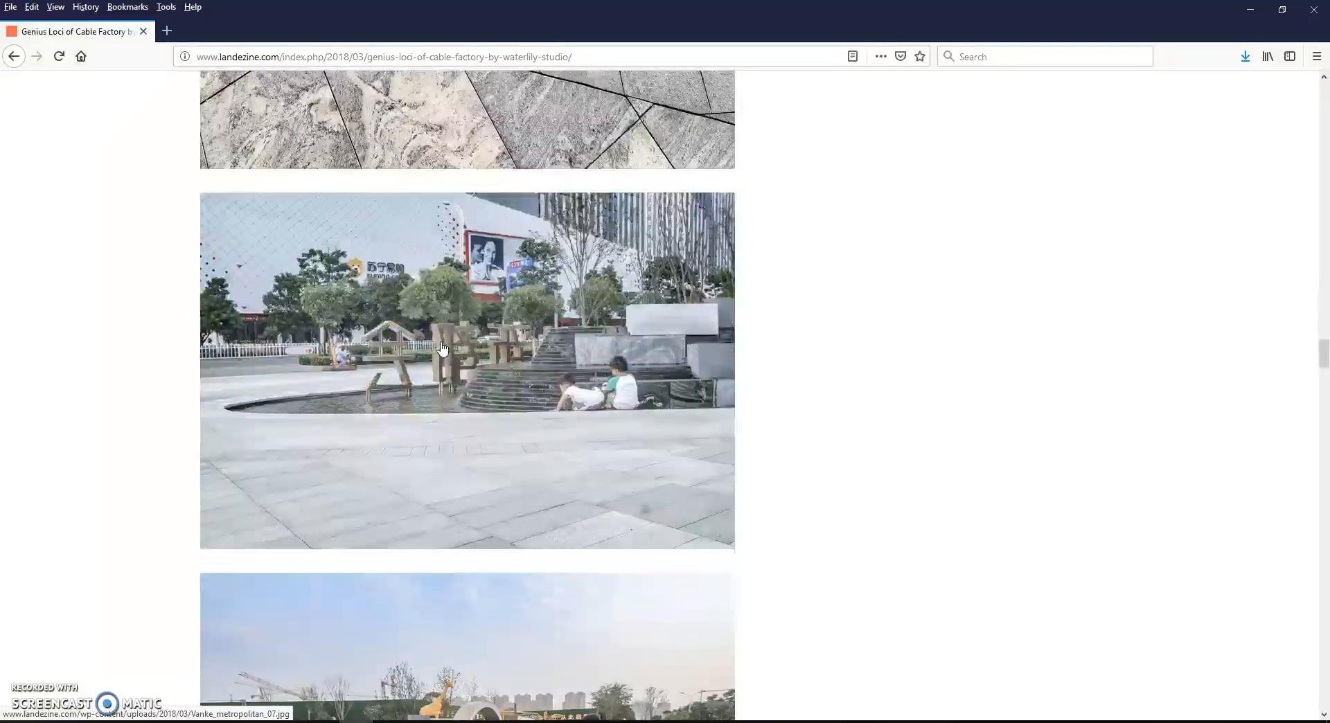
{"action": "scroll", "coordinate": [442, 350], "scroll_direction": "down", "scroll_amount": 4}
{"action": "scroll", "coordinate": [433, 350], "scroll_direction": "up", "scroll_amount": 15}
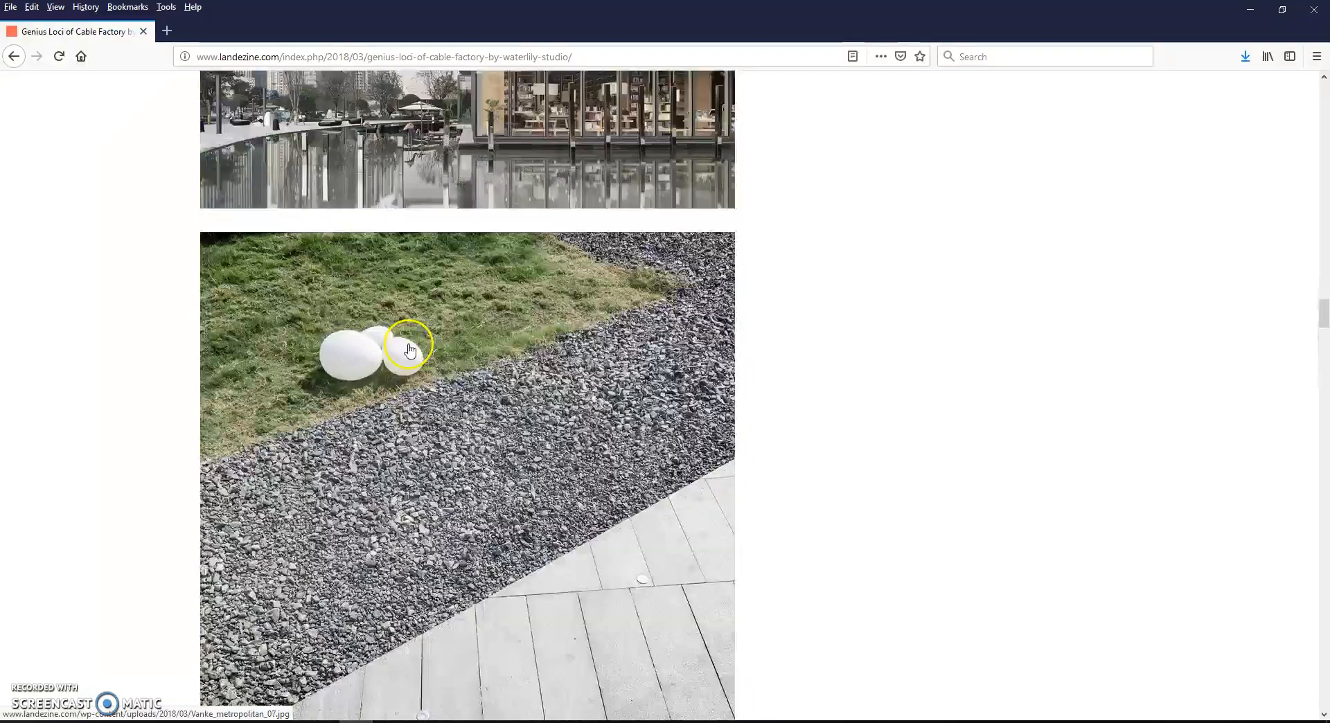
{"action": "scroll", "coordinate": [409, 350], "scroll_direction": "up", "scroll_amount": 20}
{"action": "scroll", "coordinate": [363, 343], "scroll_direction": "up", "scroll_amount": 20}
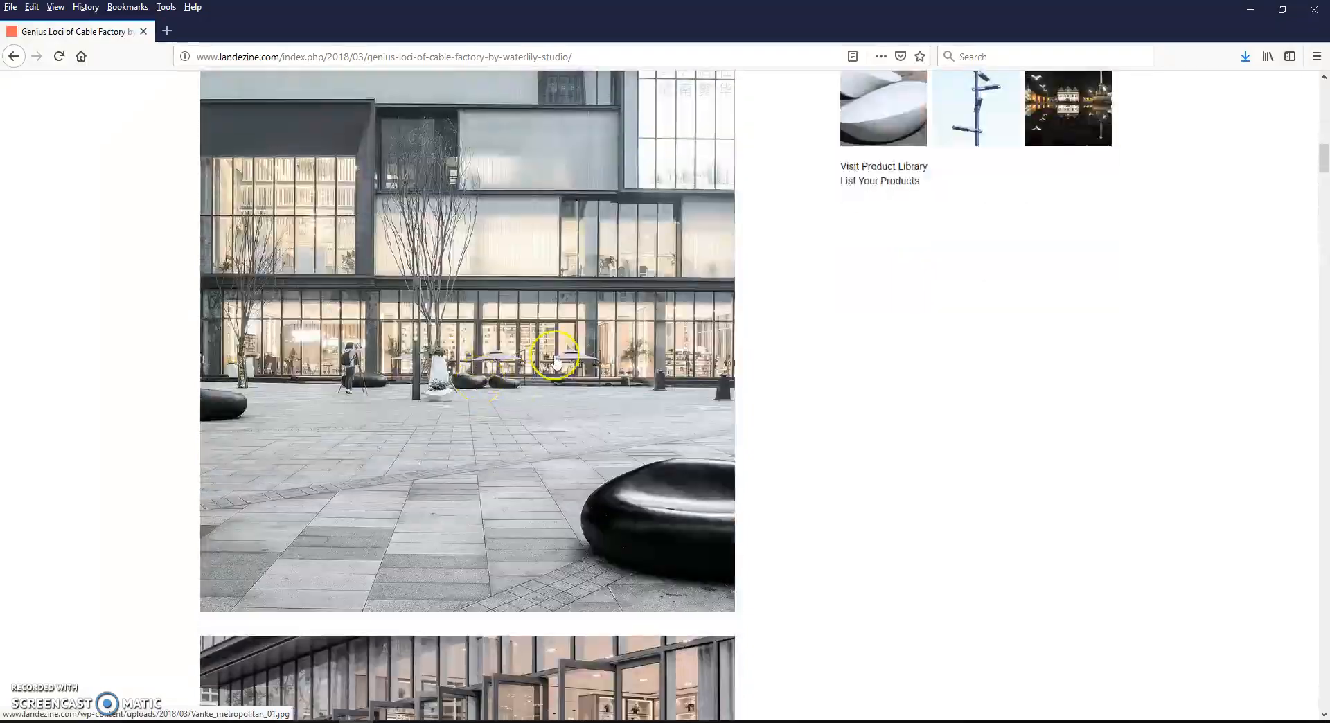
- Enlarge the Vanke plaza photo on the Landezine page to examine its paving and viewpoint
{"action": "scroll", "coordinate": [471, 353], "scroll_direction": "down", "scroll_amount": 2}
{"action": "scroll", "coordinate": [473, 336], "scroll_direction": "up", "scroll_amount": 3}
{"action": "left_click", "coordinate": [475, 333]}
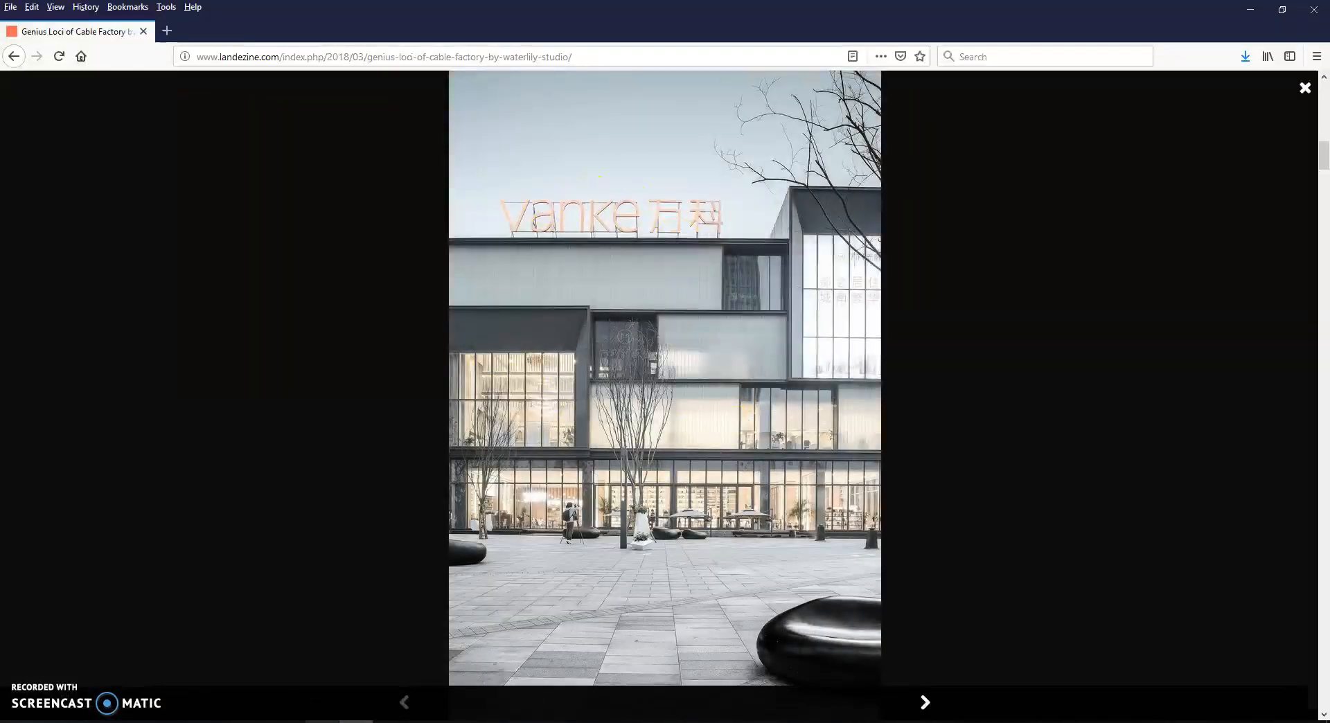
- Switch to Photoshop, duplicate the Vanke_metropolitan_01.jpg background layer into Garden progress2.pdf, and close the source photo
{"action": "left_click", "coordinate": [323, 722]}
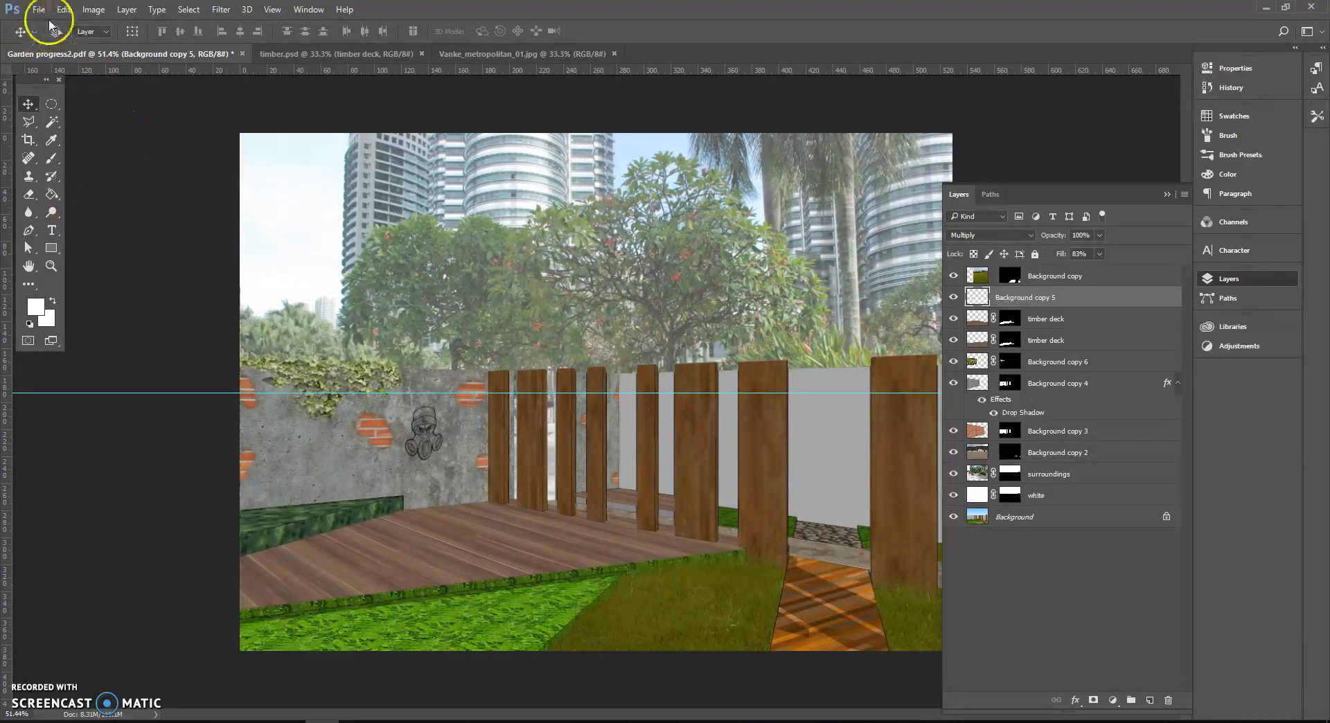
{"action": "left_click", "coordinate": [475, 54]}
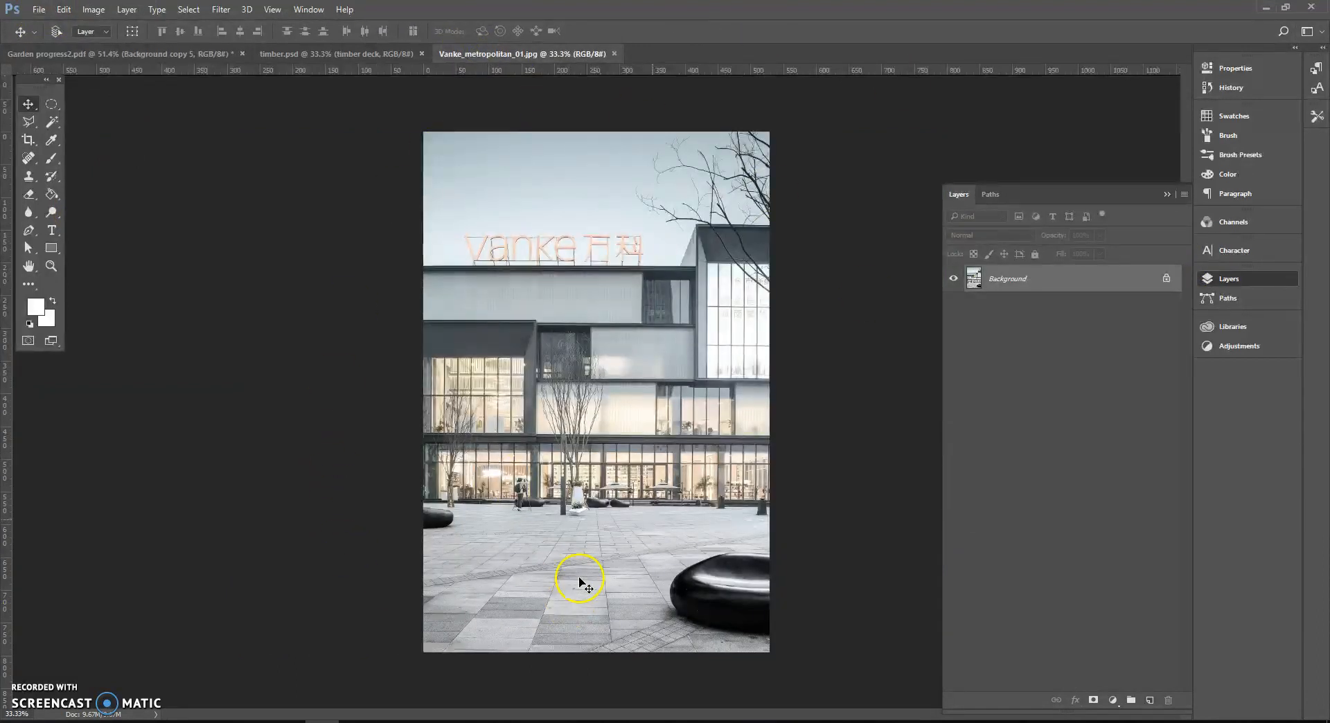
{"action": "left_click", "coordinate": [1184, 195]}
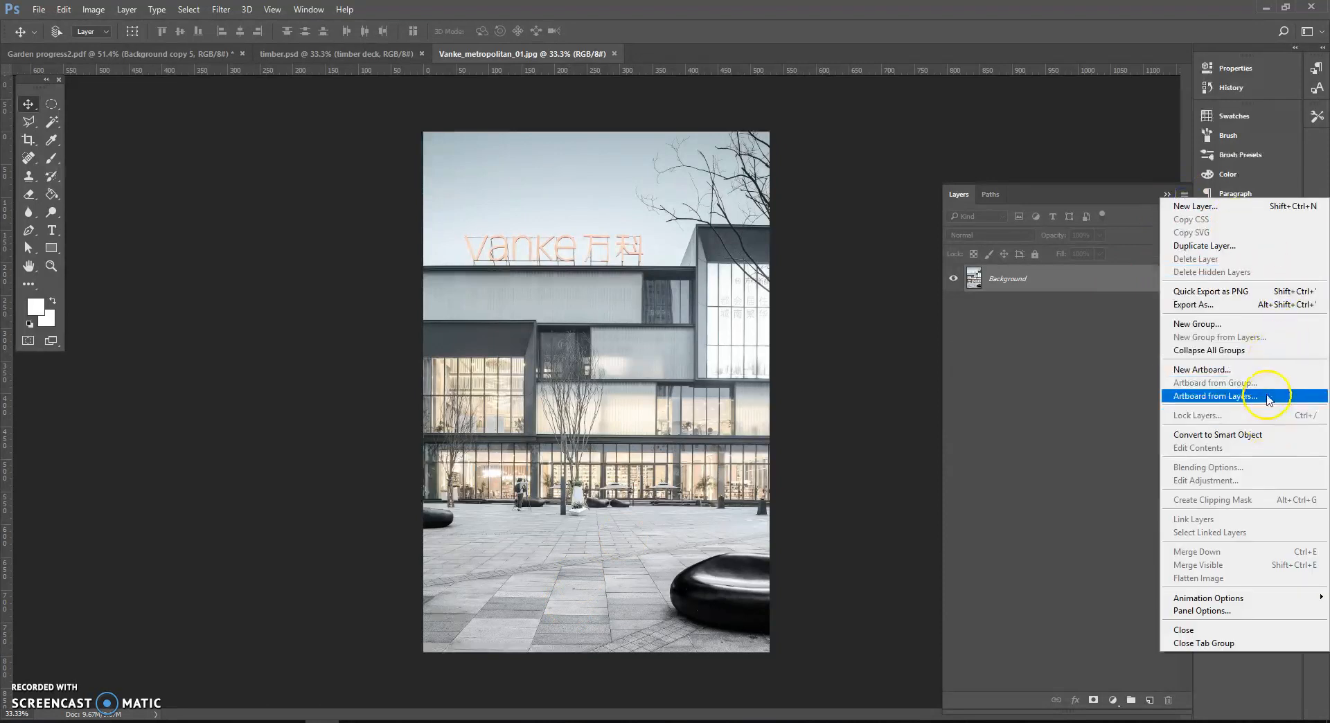
{"action": "left_click", "coordinate": [1260, 246]}
{"action": "left_click", "coordinate": [644, 310]}
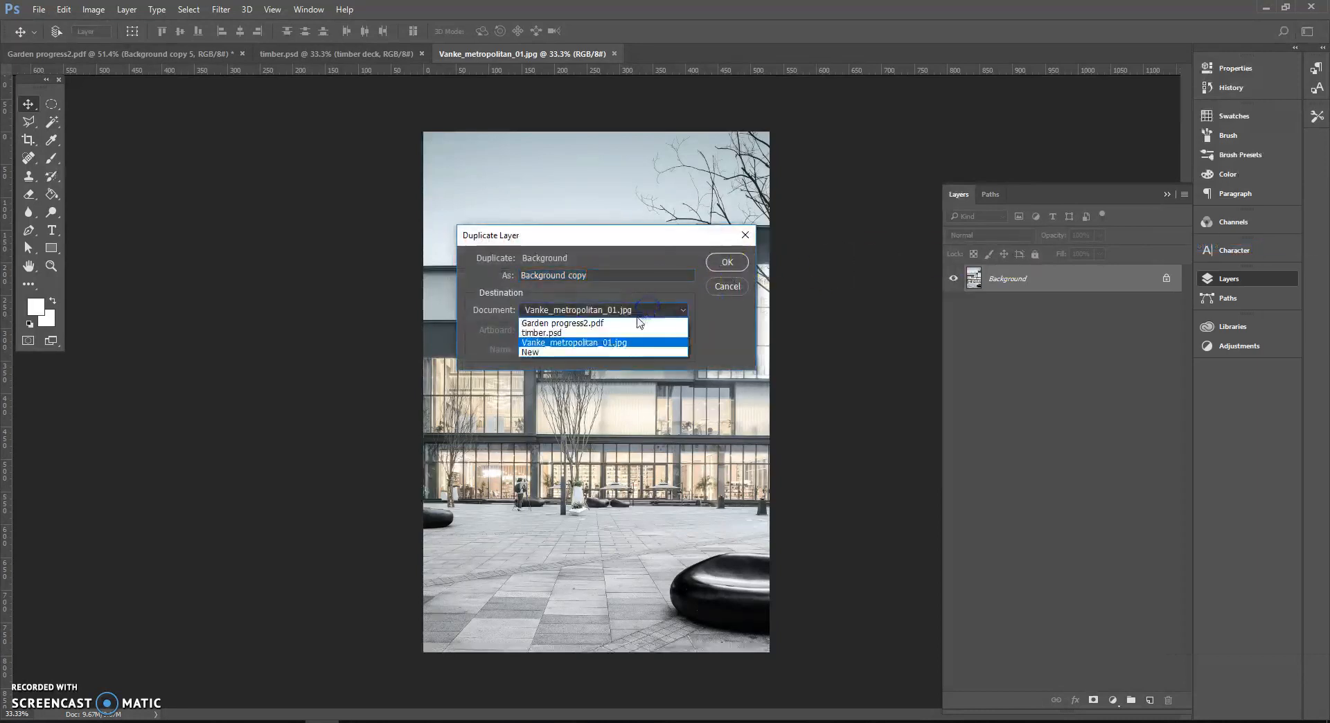
{"action": "left_click", "coordinate": [610, 324]}
{"action": "left_click", "coordinate": [727, 262]}
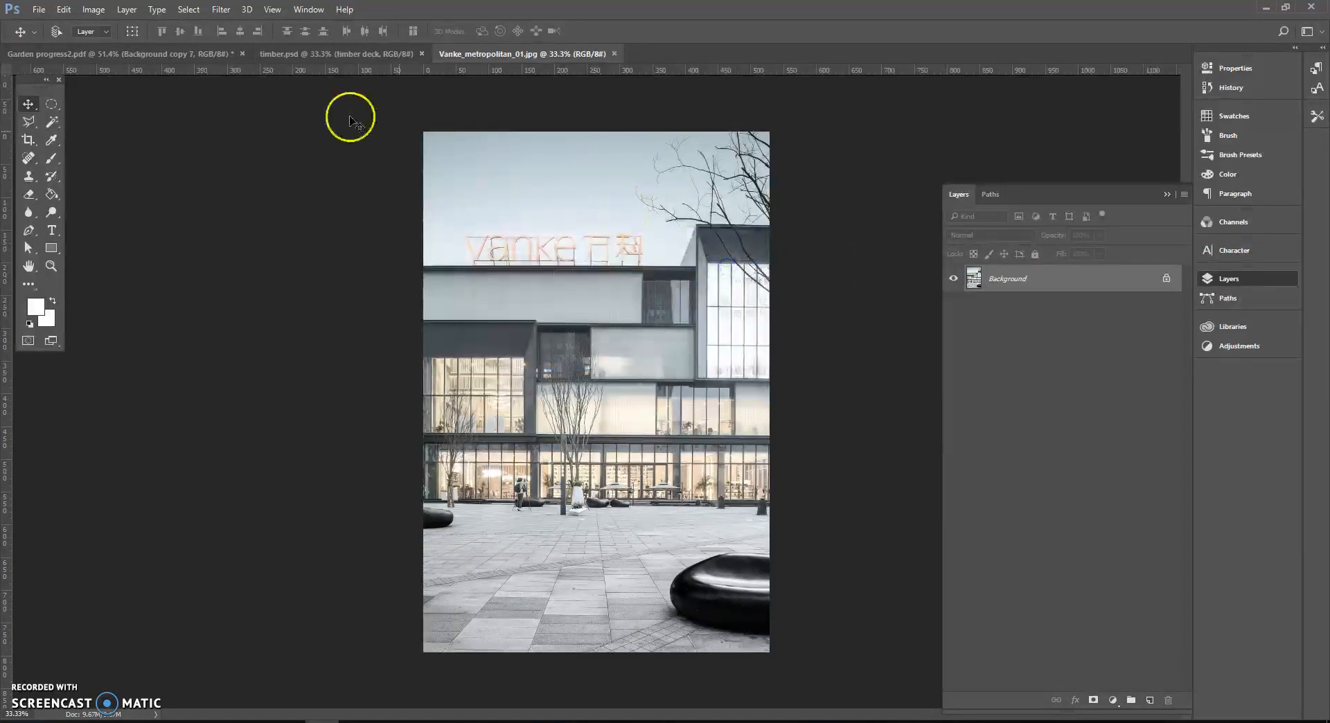
{"action": "left_click", "coordinate": [614, 53]}
{"action": "left_click", "coordinate": [133, 54]}
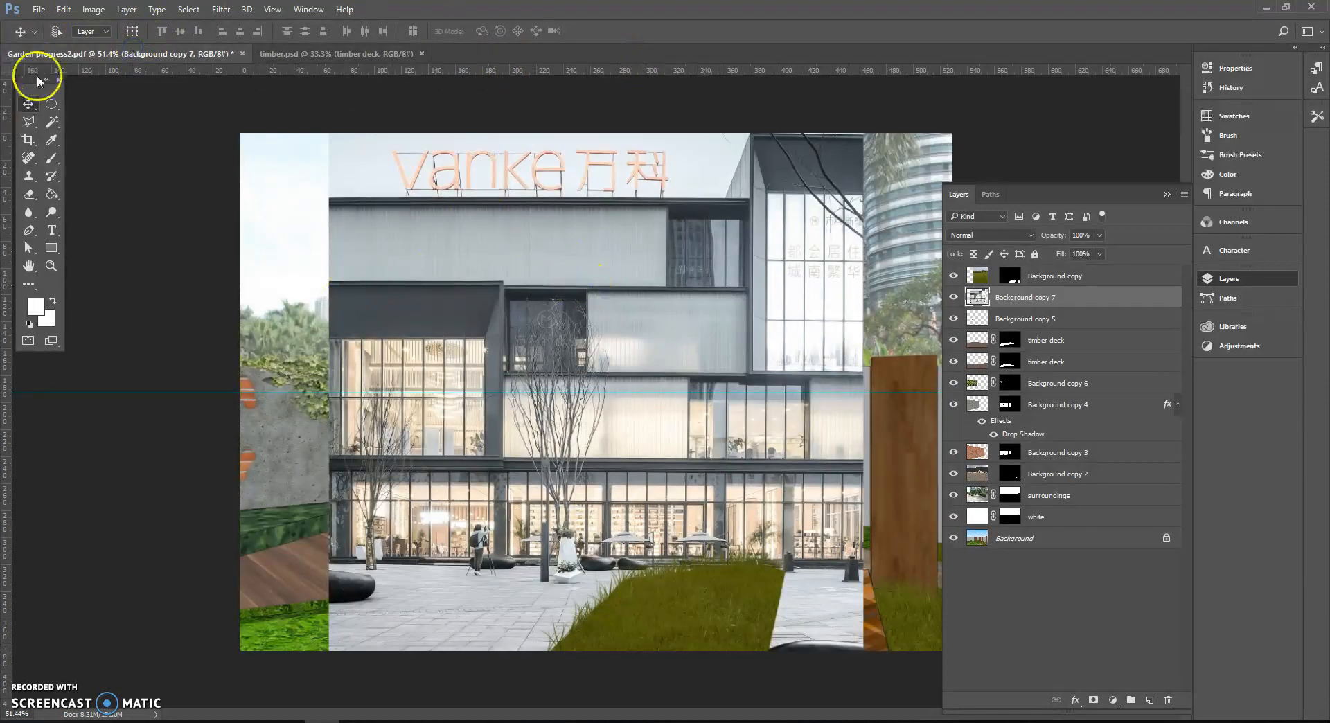
- Move the plaza photo up and left so its horizon meets the horizontal guide and its paving covers the garden's left foreground
{"action": "left_click_drag", "start_coordinate": [652, 338], "coordinate": [622, 204]}
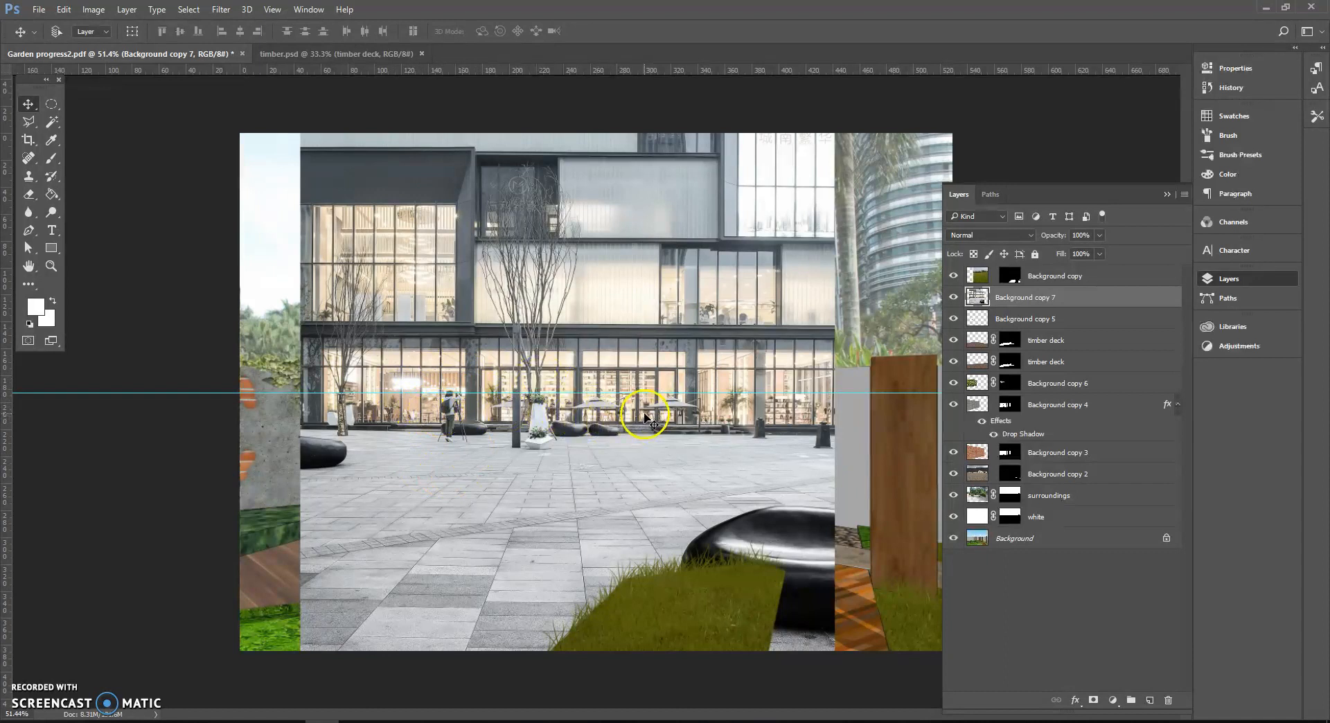
{"action": "left_click_drag", "start_coordinate": [644, 416], "coordinate": [579, 411]}
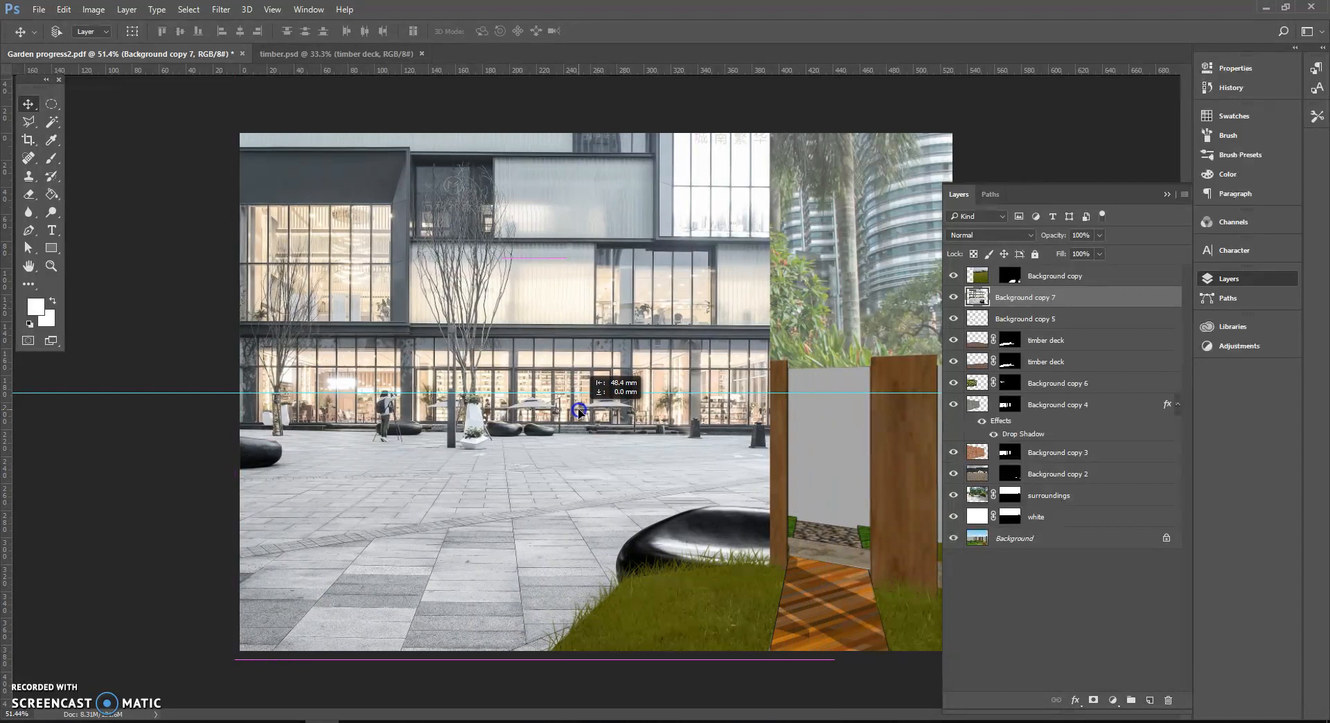
{"action": "left_click_drag", "start_coordinate": [579, 412], "coordinate": [579, 412]}
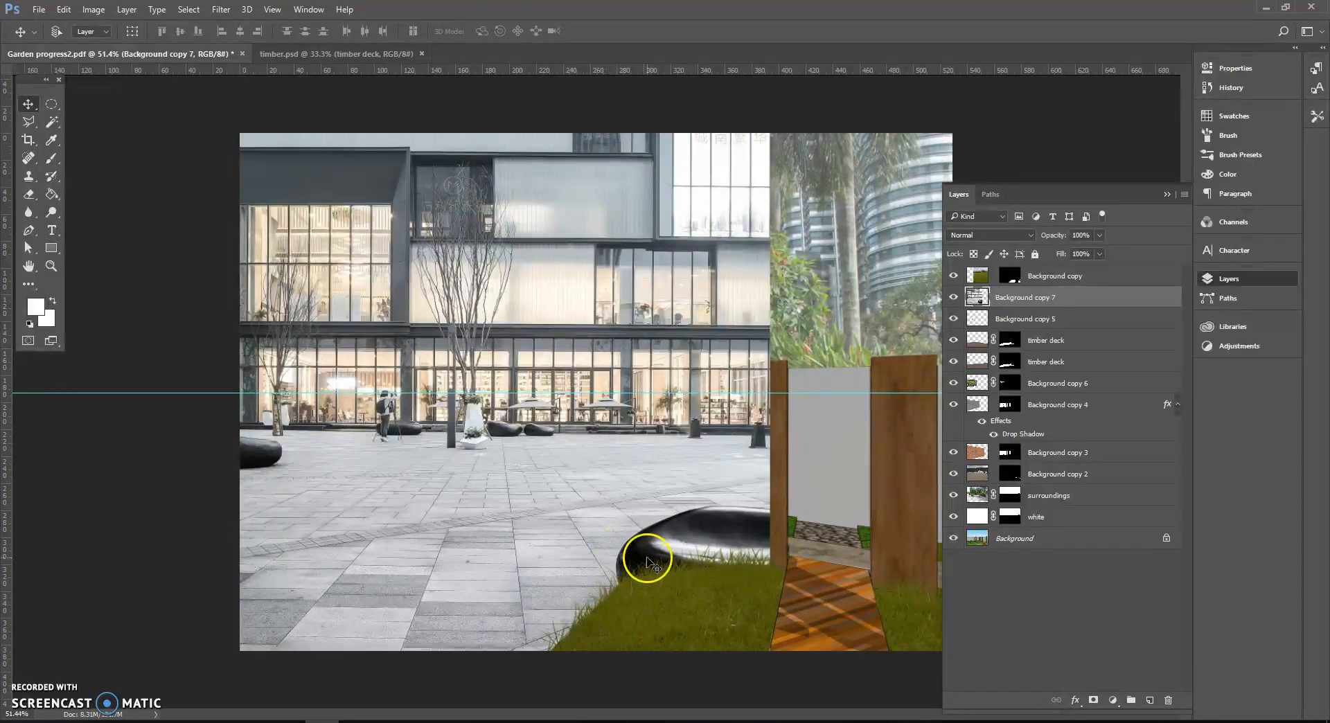
- Scale the plaza photo layer up to about 117%, reposition it against the horizon guide and apply the transformation
{"action": "scroll", "coordinate": [647, 560], "scroll_direction": "down", "scroll_amount": 5}
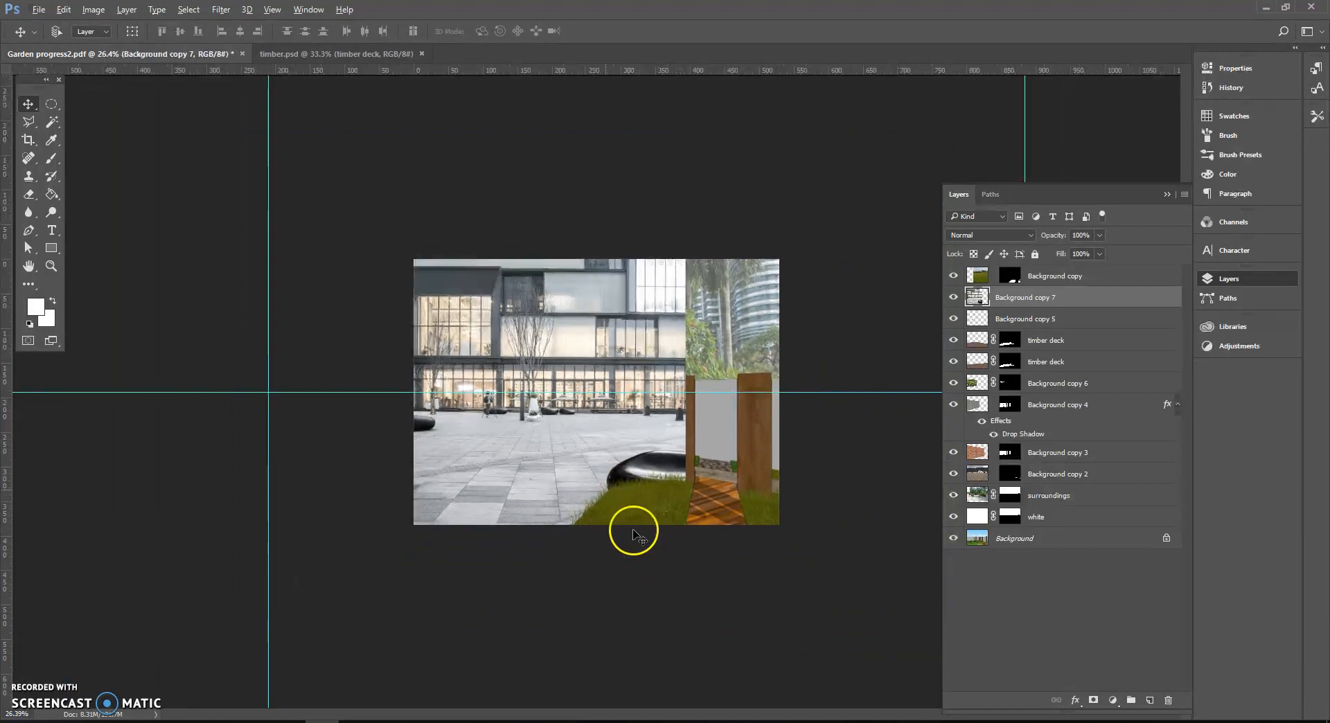
{"action": "left_click", "coordinate": [64, 9]}
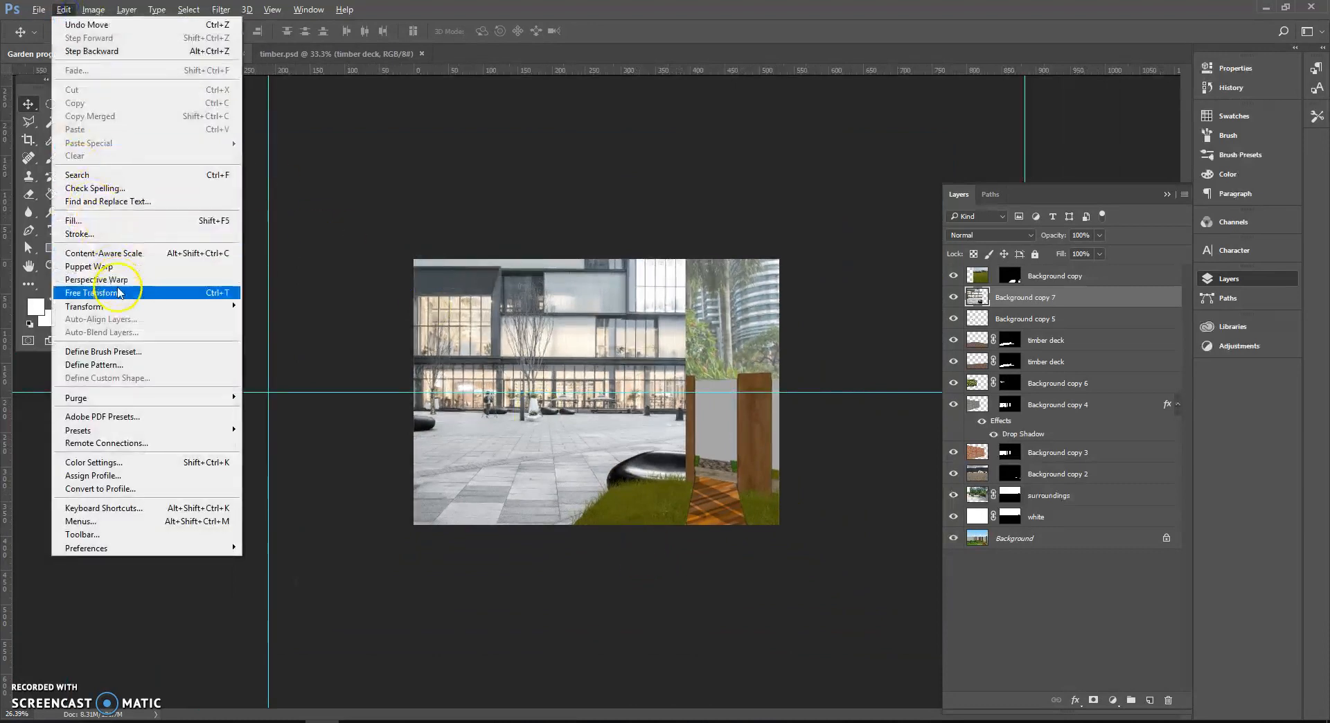
{"action": "mouse_move", "coordinate": [125, 312]}
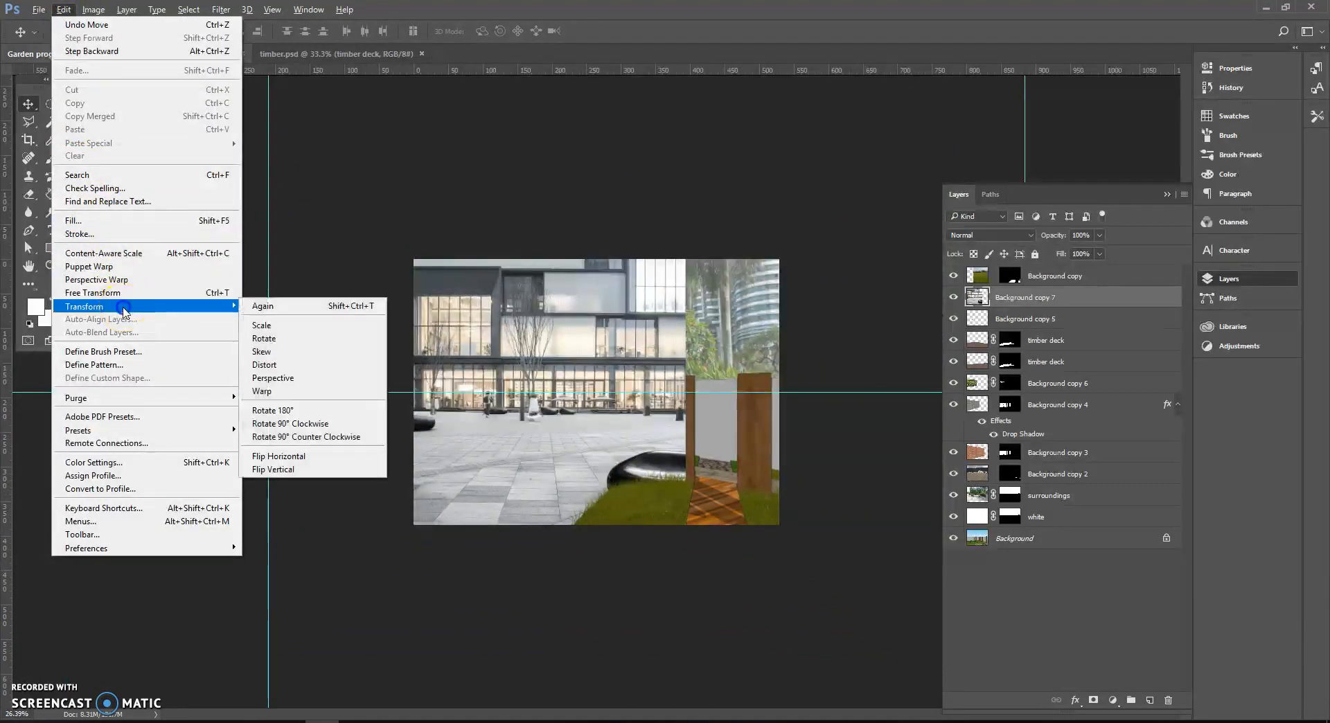
{"action": "left_click", "coordinate": [294, 331]}
{"action": "left_click_drag", "start_coordinate": [688, 116], "coordinate": [756, 74]}
{"action": "left_click", "coordinate": [555, 305]}
{"action": "left_click_drag", "start_coordinate": [567, 424], "coordinate": [570, 434]}
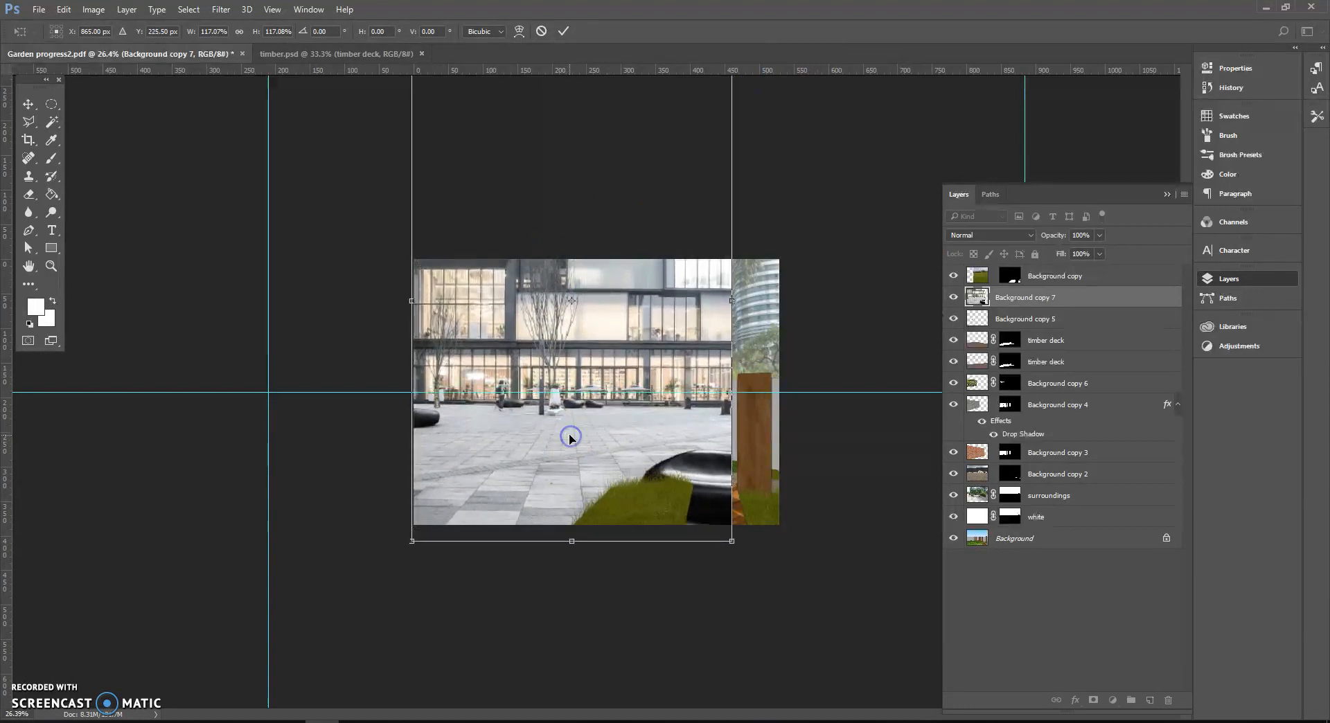
{"action": "key", "text": "Return"}
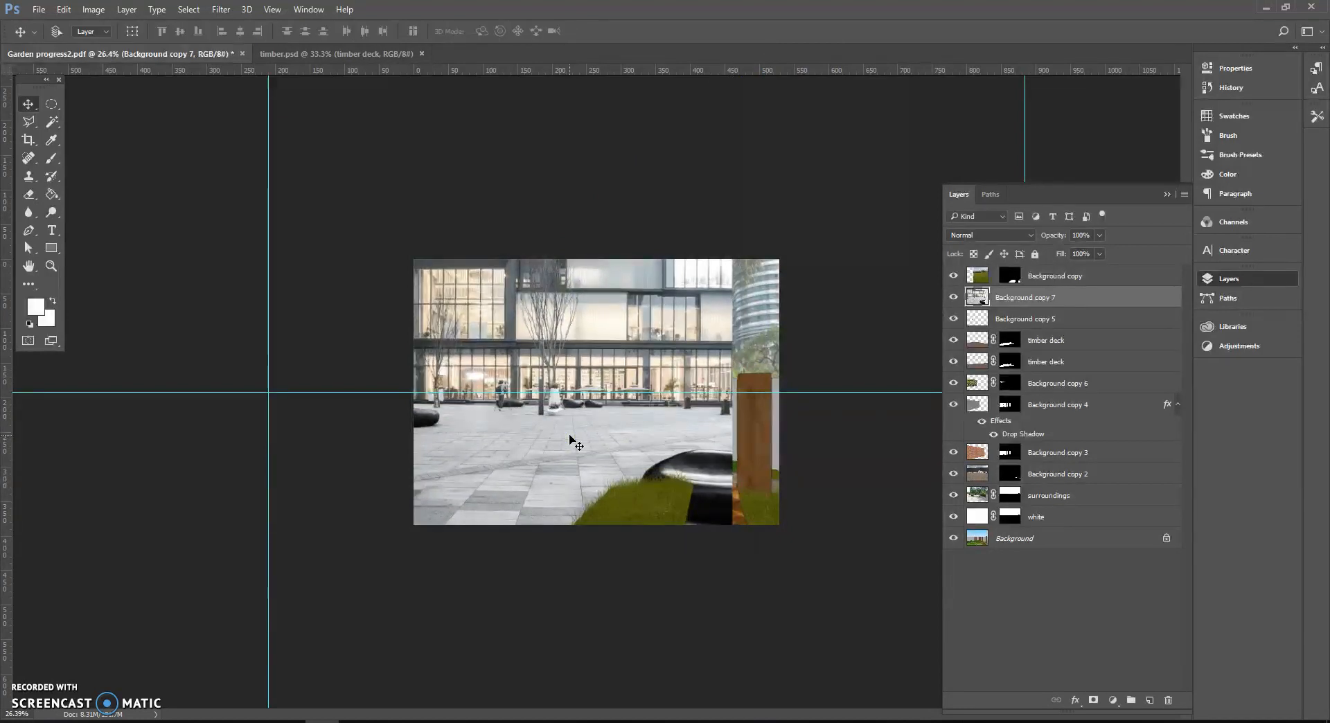
- Hide the plaza photo layer and trace the bright green lawn with a Pen tool path extending past the canvas edges
{"action": "left_click", "coordinate": [952, 297]}
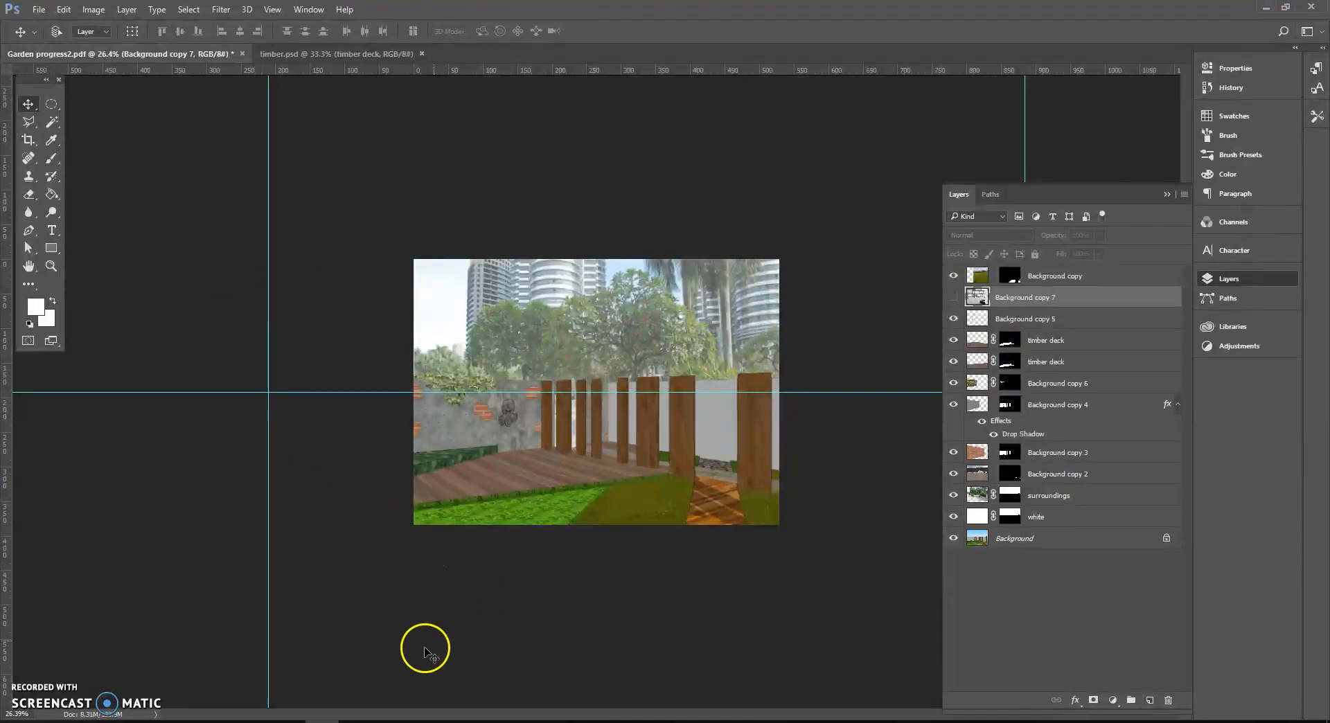
{"action": "scroll", "coordinate": [356, 633], "scroll_direction": "up", "scroll_amount": 4}
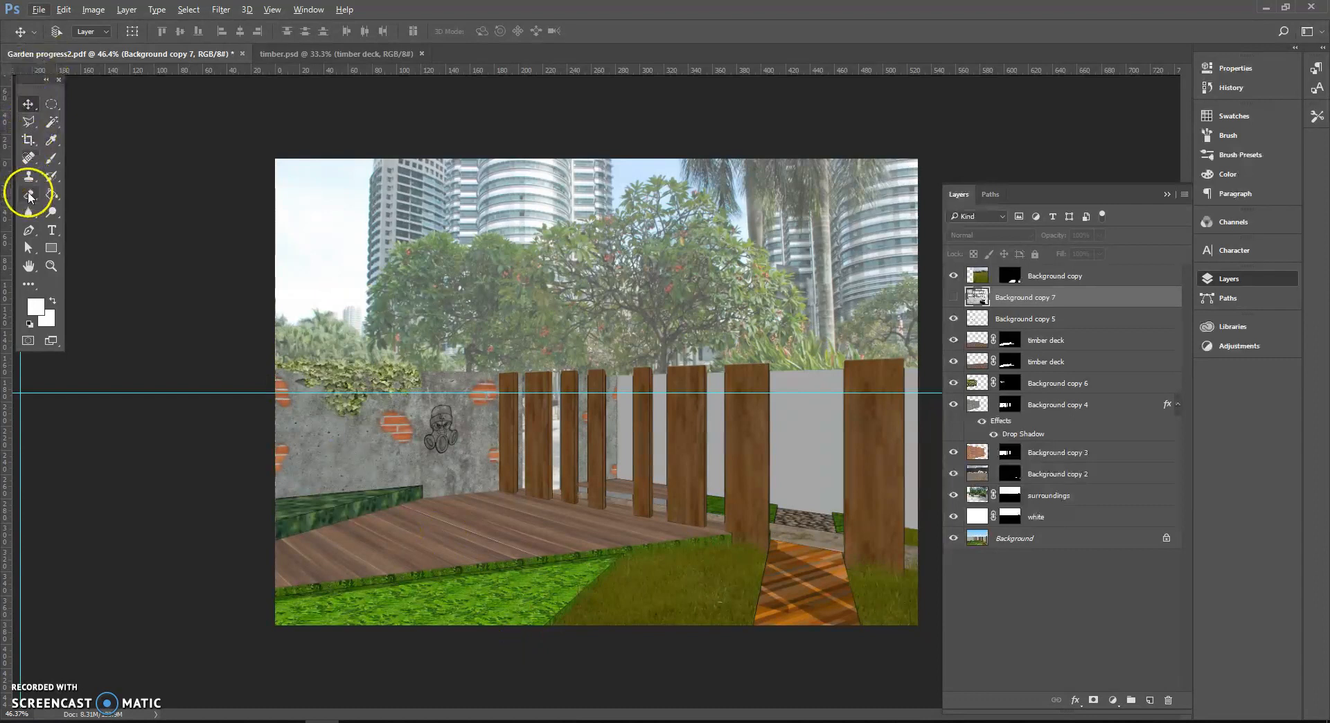
{"action": "left_click", "coordinate": [28, 230]}
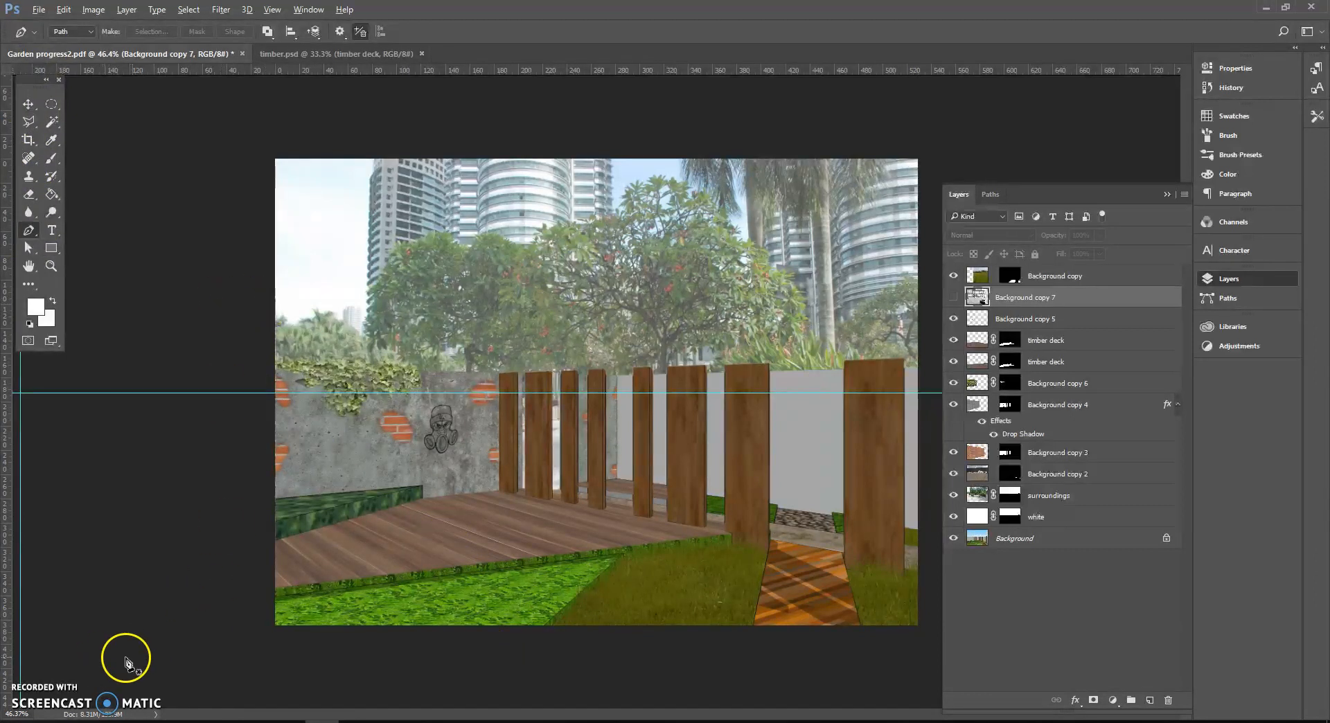
{"action": "key", "text": "ctrl+plus"}
{"action": "scroll", "coordinate": [193, 658], "scroll_direction": "up", "scroll_amount": 1}
{"action": "left_click_drag", "start_coordinate": [193, 641], "coordinate": [255, 481]}
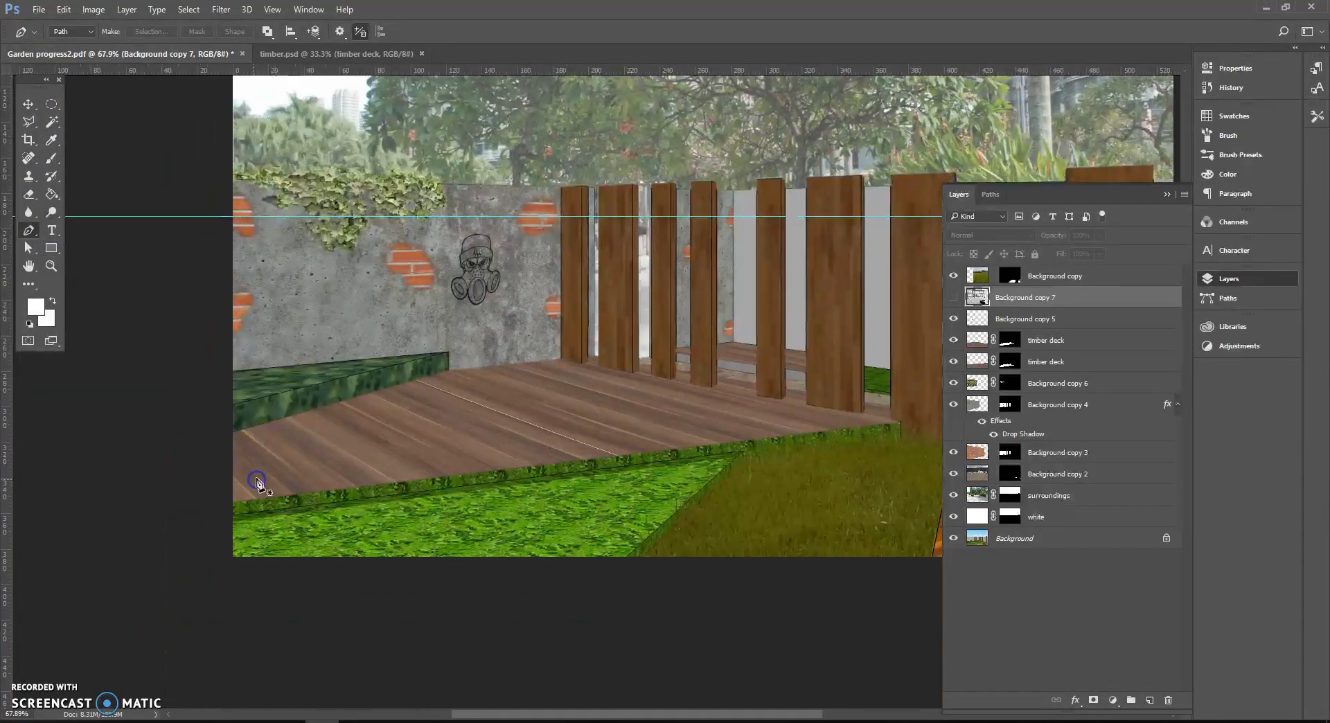
{"action": "left_click", "coordinate": [229, 516]}
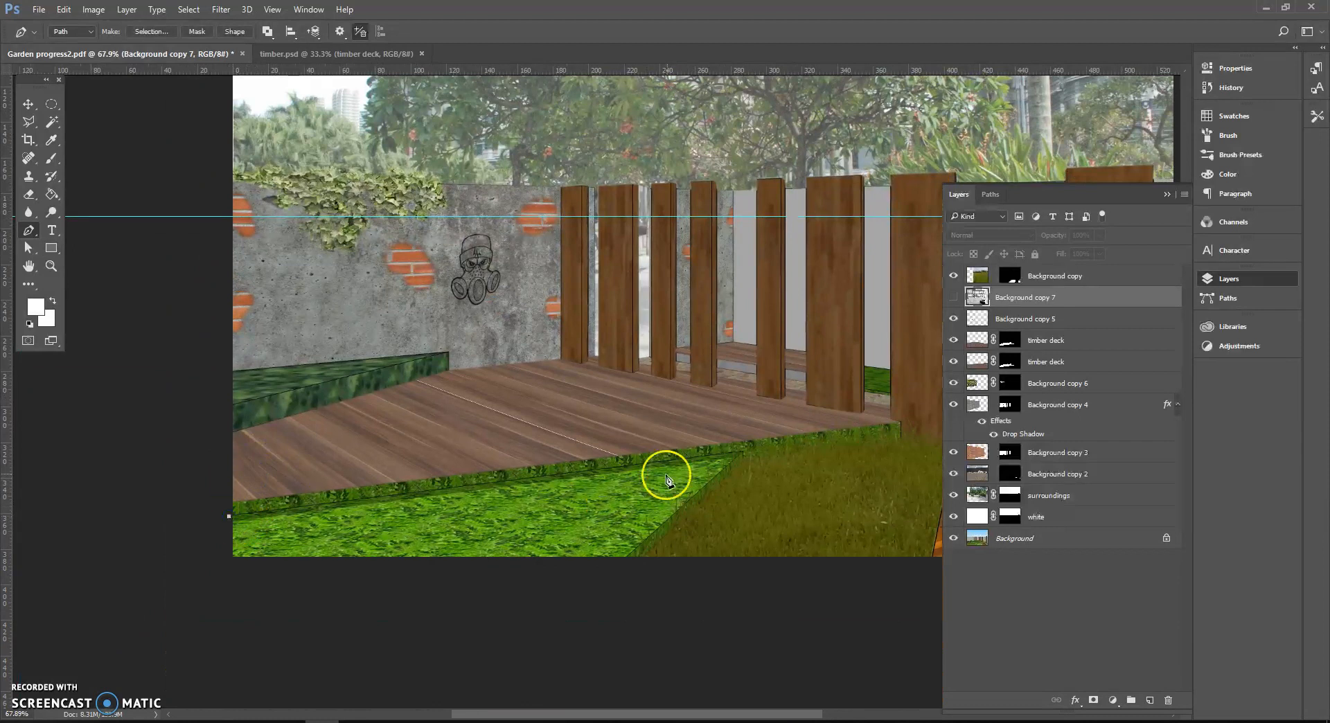
{"action": "left_click", "coordinate": [746, 451]}
{"action": "left_click", "coordinate": [619, 567]}
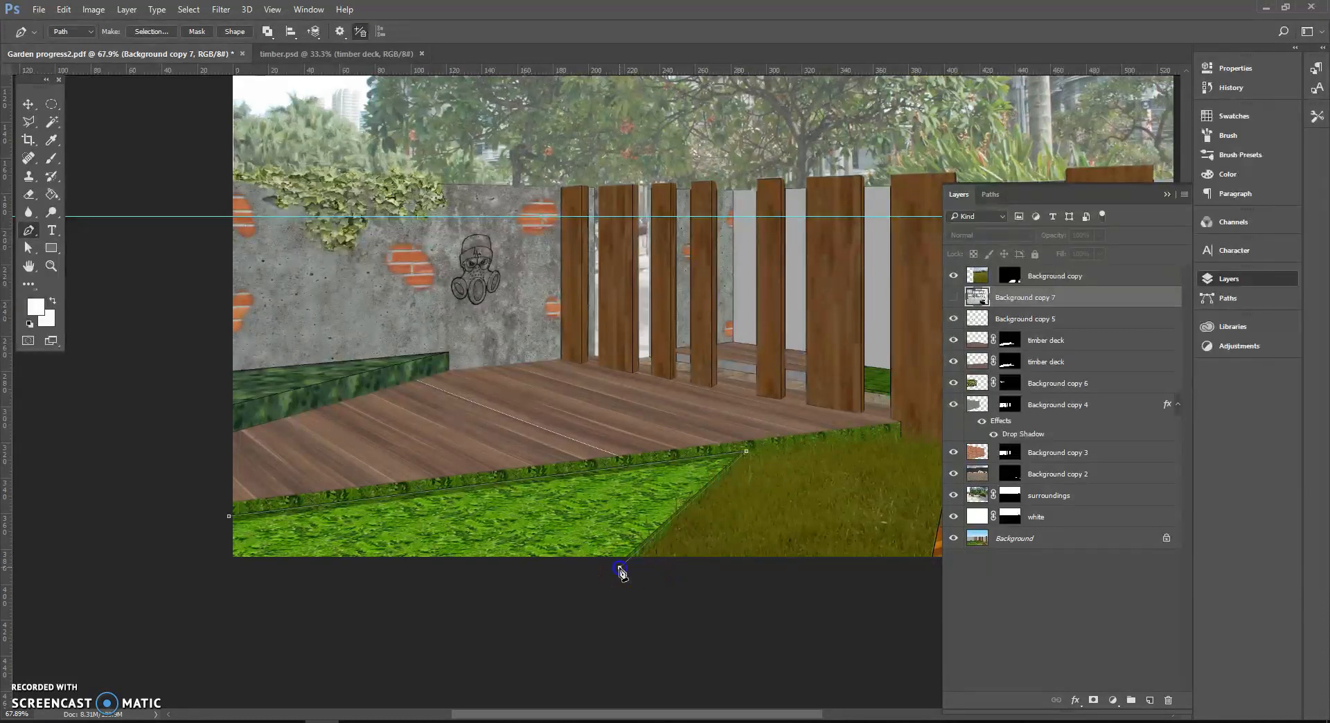
{"action": "left_click", "coordinate": [186, 607]}
- Convert the lawn work path into a new anti-aliased selection
{"action": "left_click", "coordinate": [1237, 296]}
{"action": "left_click", "coordinate": [1186, 195]}
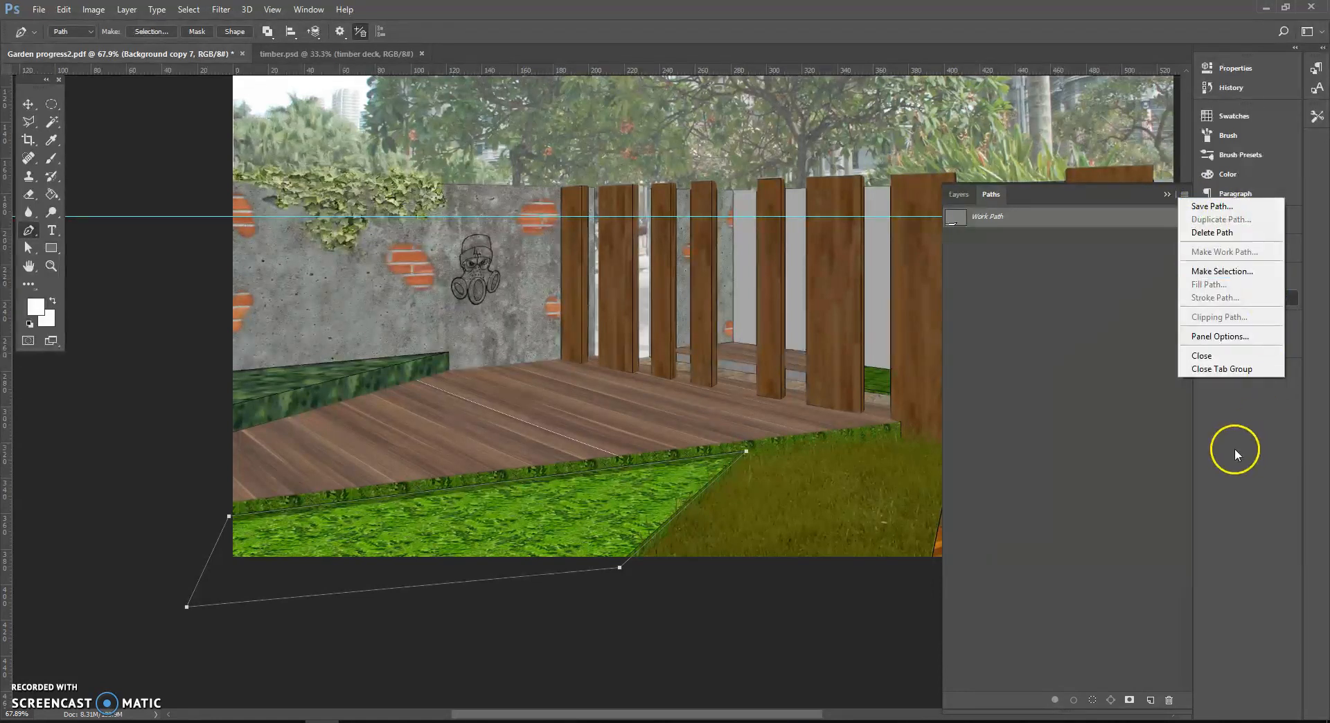
{"action": "left_click", "coordinate": [1233, 271]}
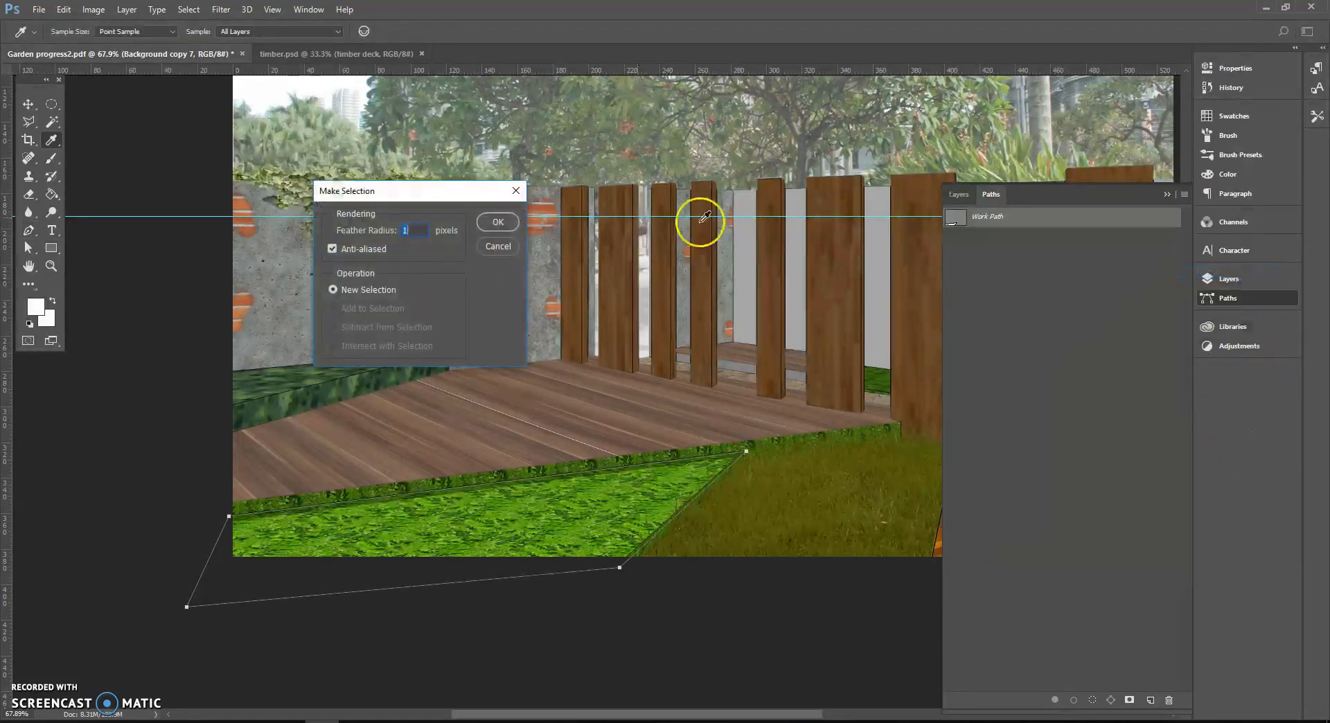
{"action": "left_click", "coordinate": [498, 222]}
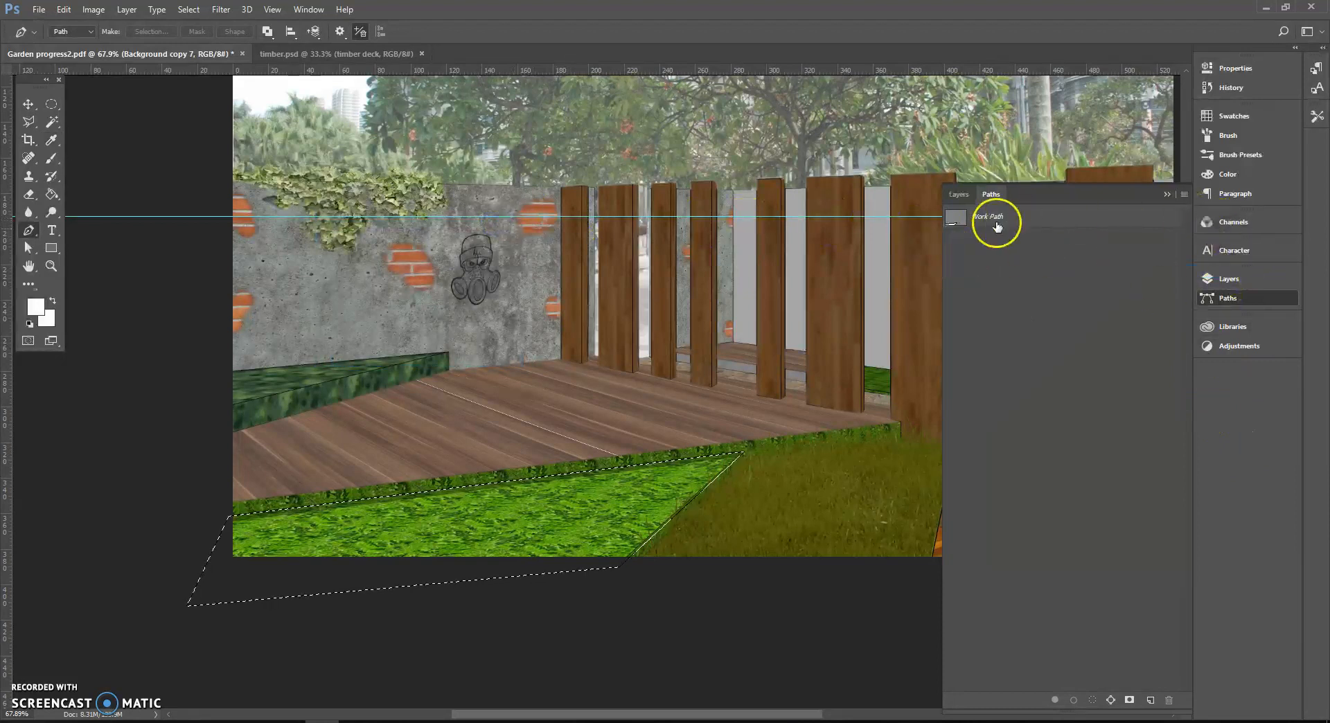
- Show the plaza photo layer again and mask it to the lawn selection
{"action": "left_click", "coordinate": [961, 196]}
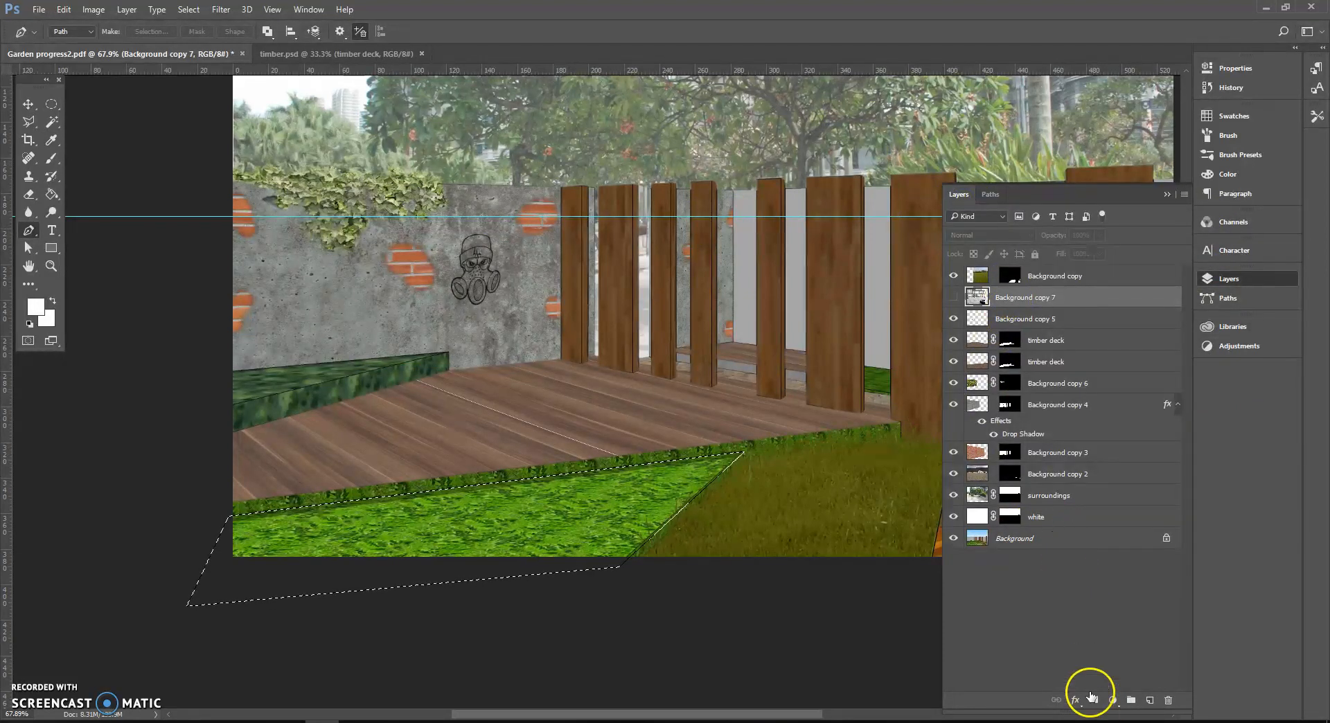
{"action": "left_click", "coordinate": [953, 298]}
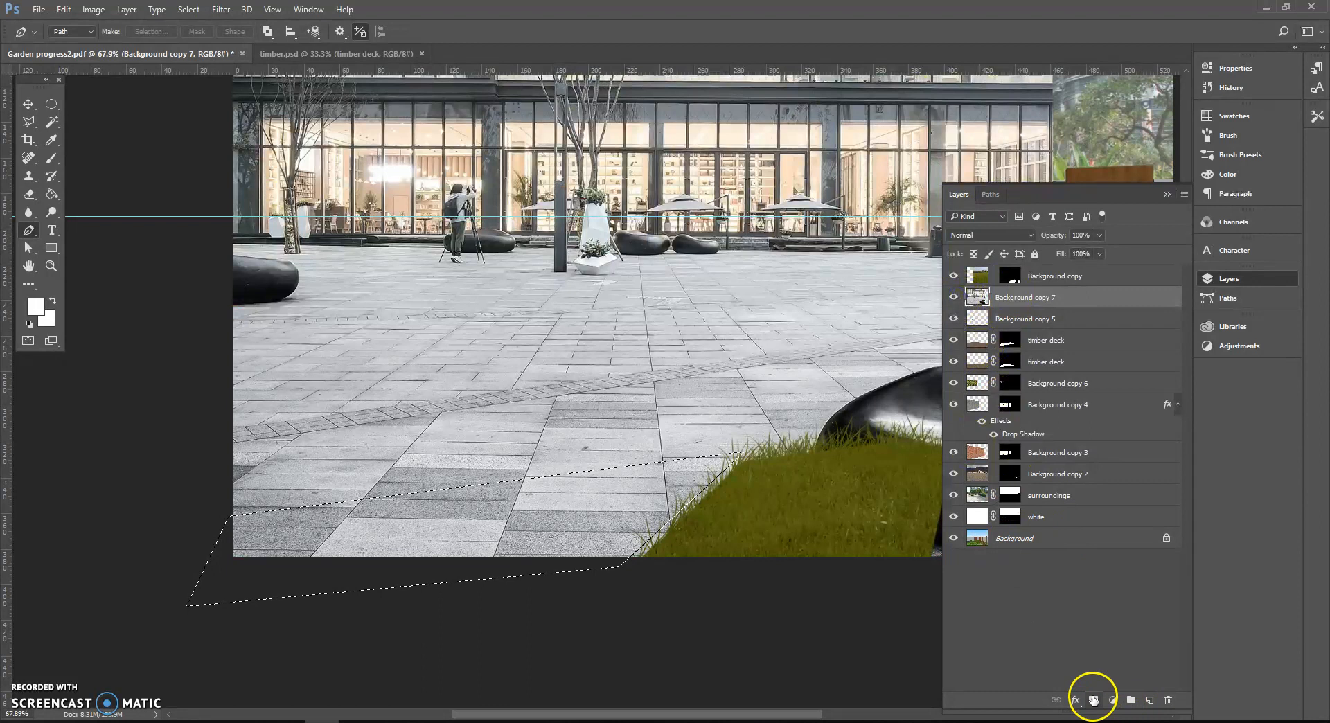
{"action": "left_click", "coordinate": [1095, 701]}
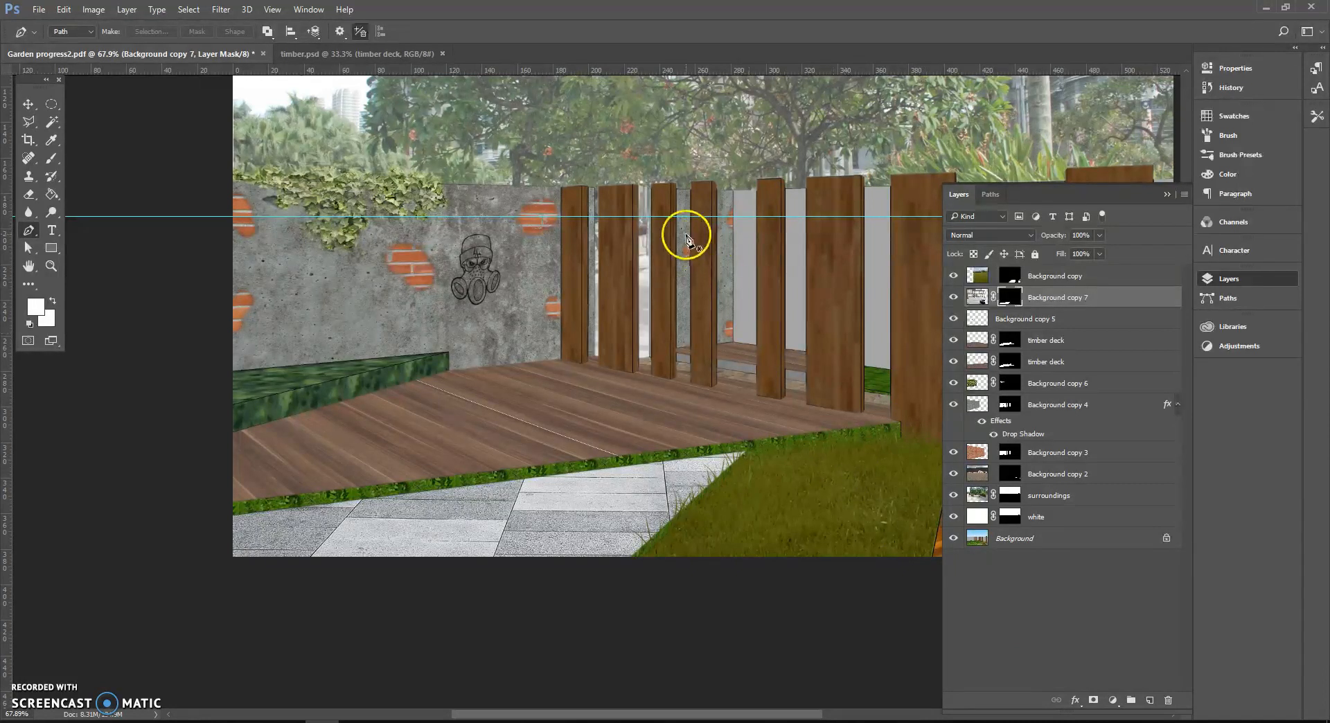
- Unlink the plaza photo from its layer mask and shift the paving slightly left and up inside the masked area
{"action": "left_click", "coordinate": [978, 297]}
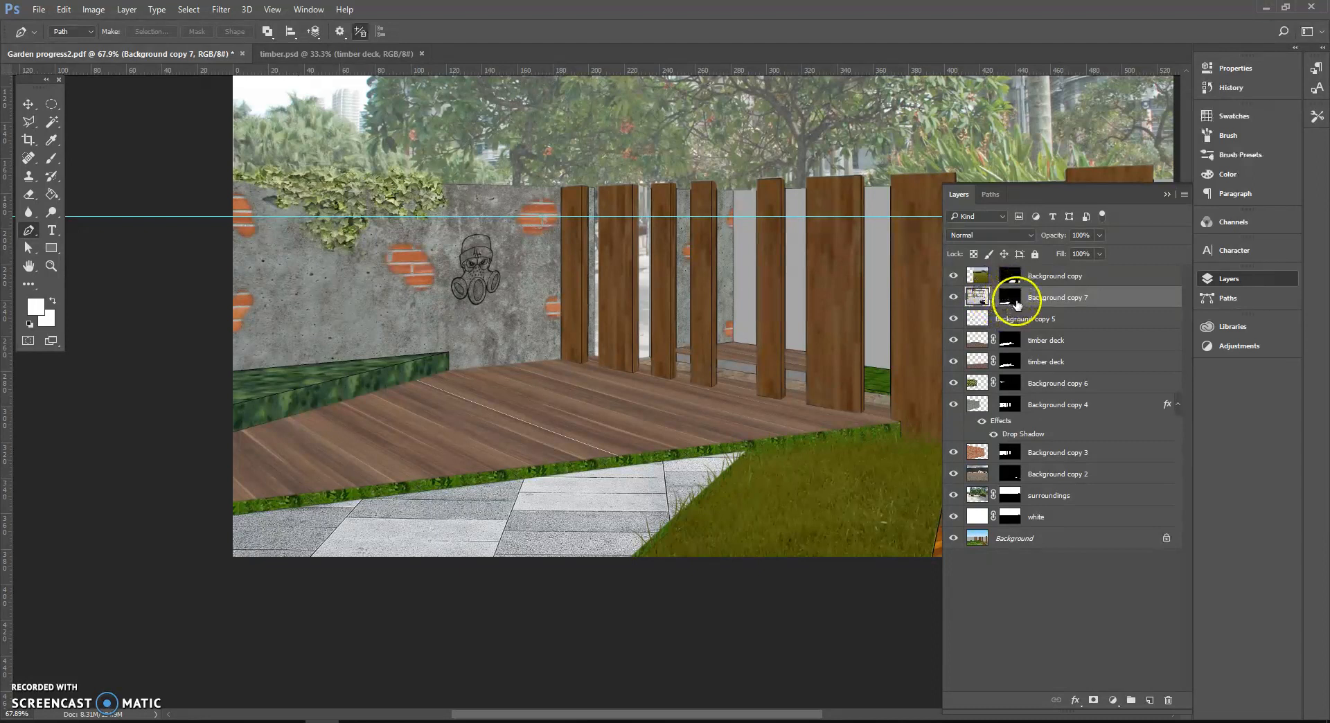
{"action": "left_click", "coordinate": [29, 103]}
{"action": "left_click_drag", "start_coordinate": [586, 529], "coordinate": [541, 507]}
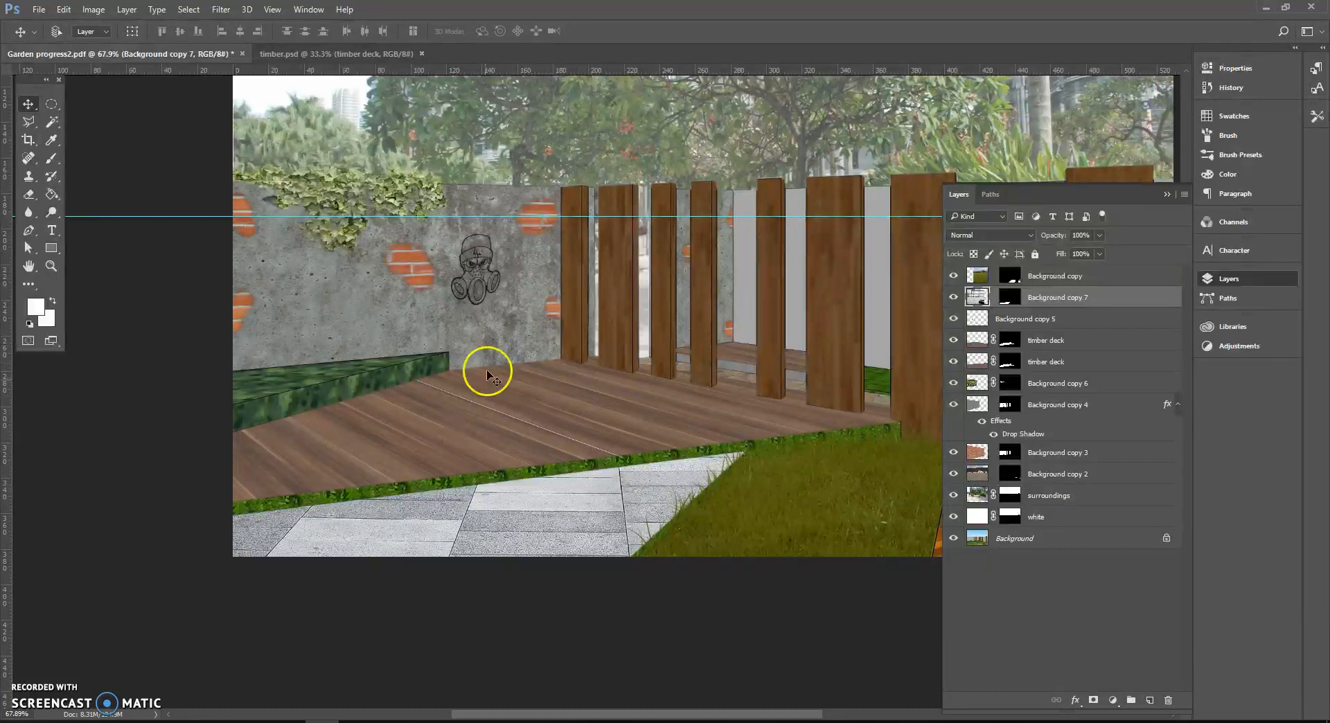
- Rotate the timber.psd canvas 90° clockwise so the planks run vertically
{"action": "left_click", "coordinate": [334, 53]}
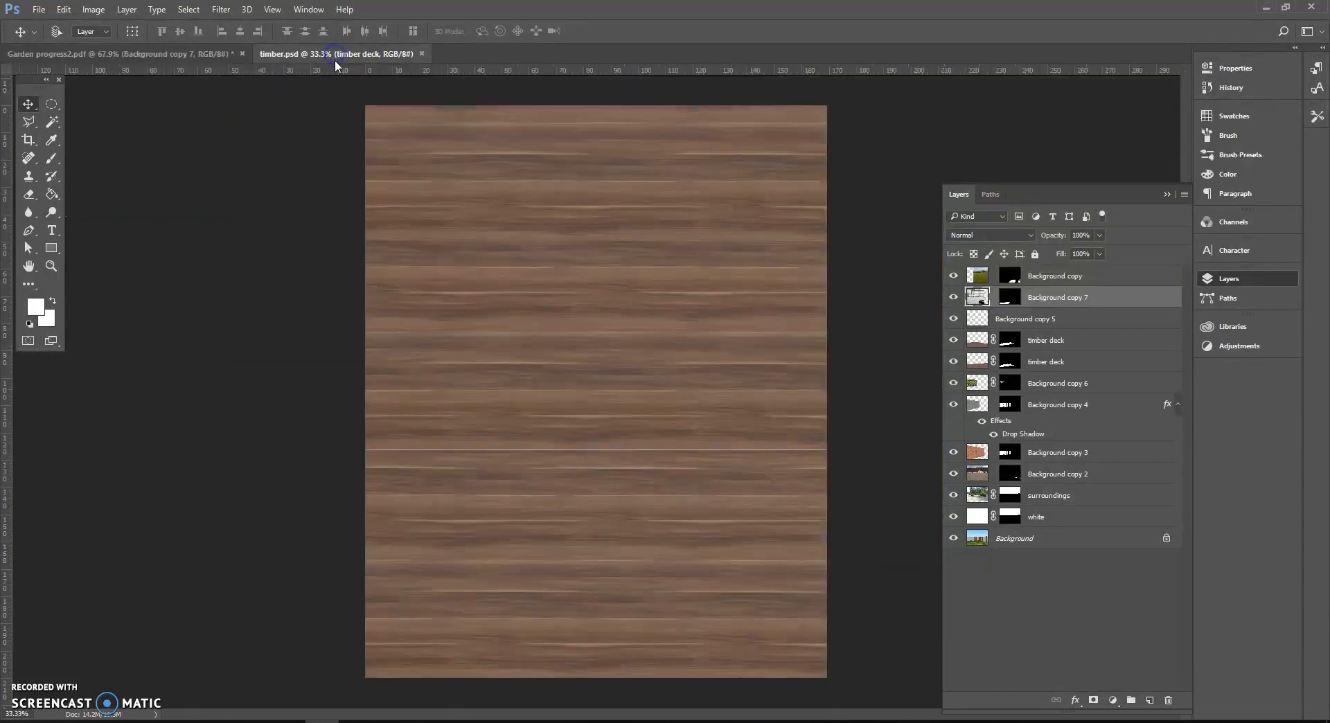
{"action": "left_click", "coordinate": [96, 9]}
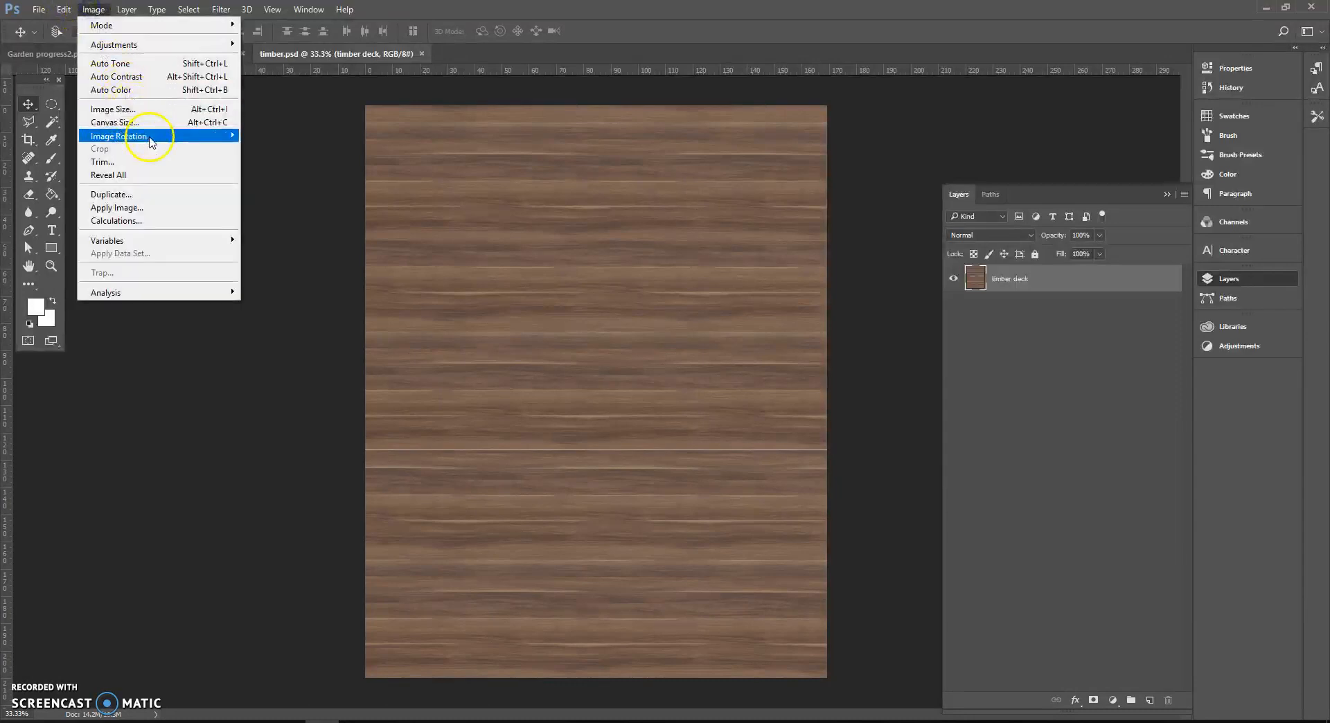
{"action": "mouse_move", "coordinate": [201, 136]}
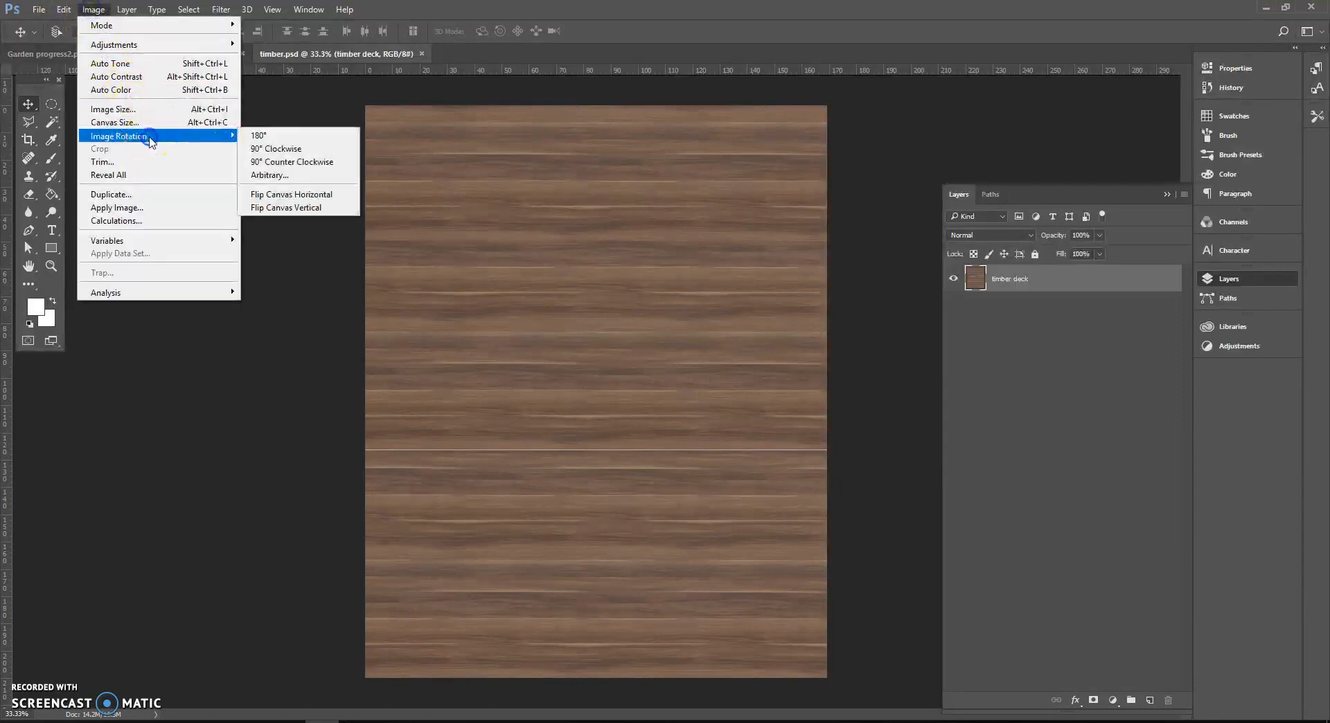
{"action": "left_click", "coordinate": [275, 148]}
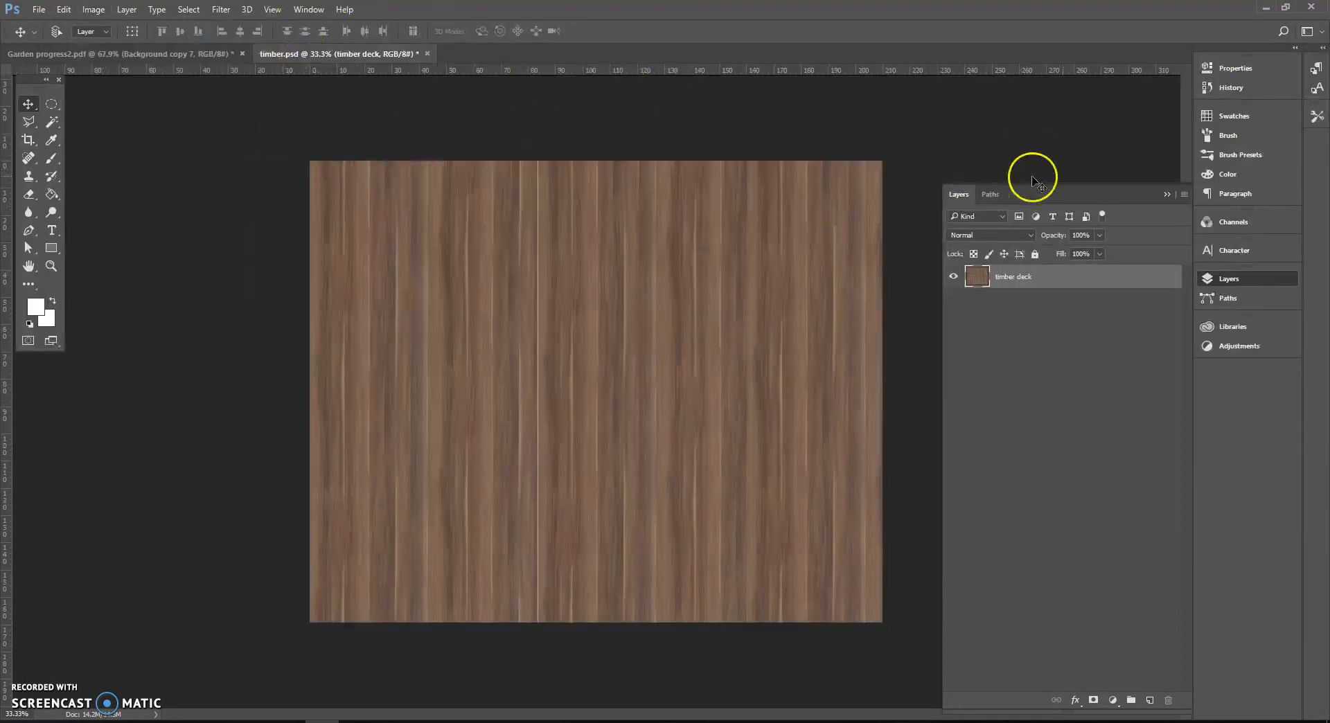
- Duplicate the timber deck layer into Garden progress2.pdf and switch to that document
{"action": "left_click", "coordinate": [1183, 195]}
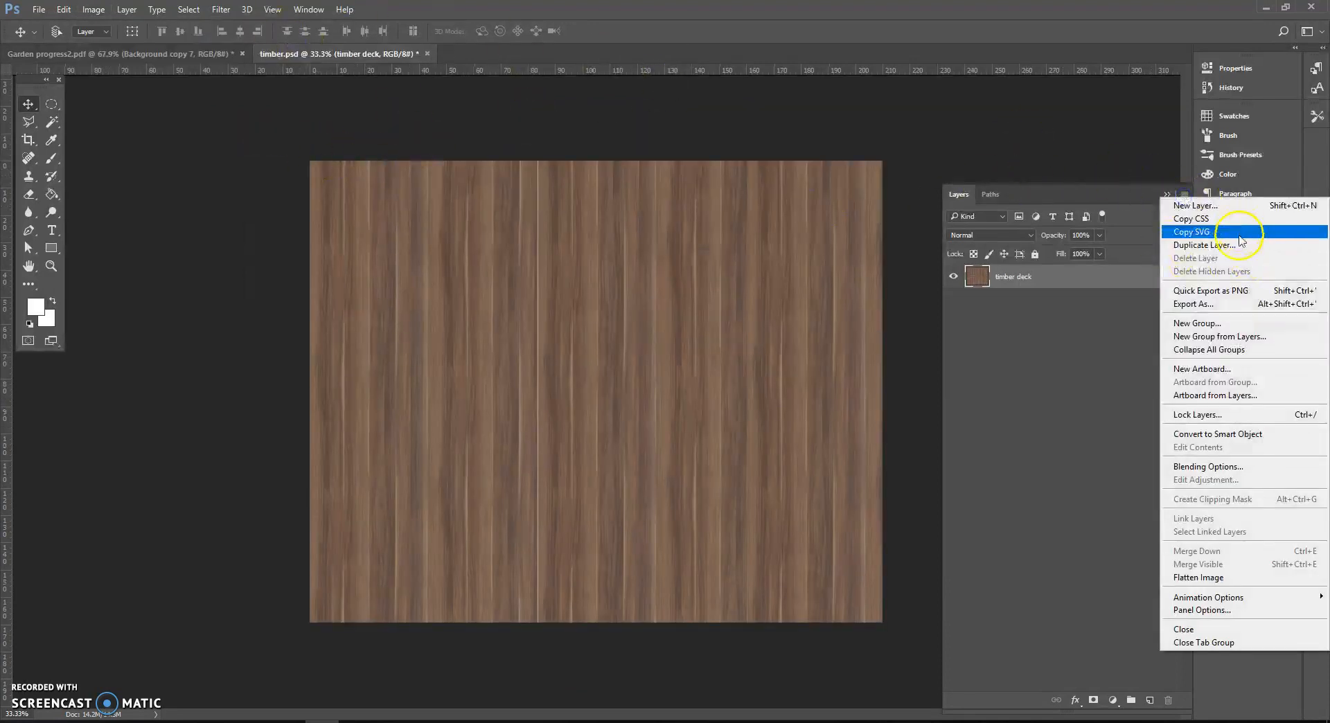
{"action": "left_click", "coordinate": [1204, 245]}
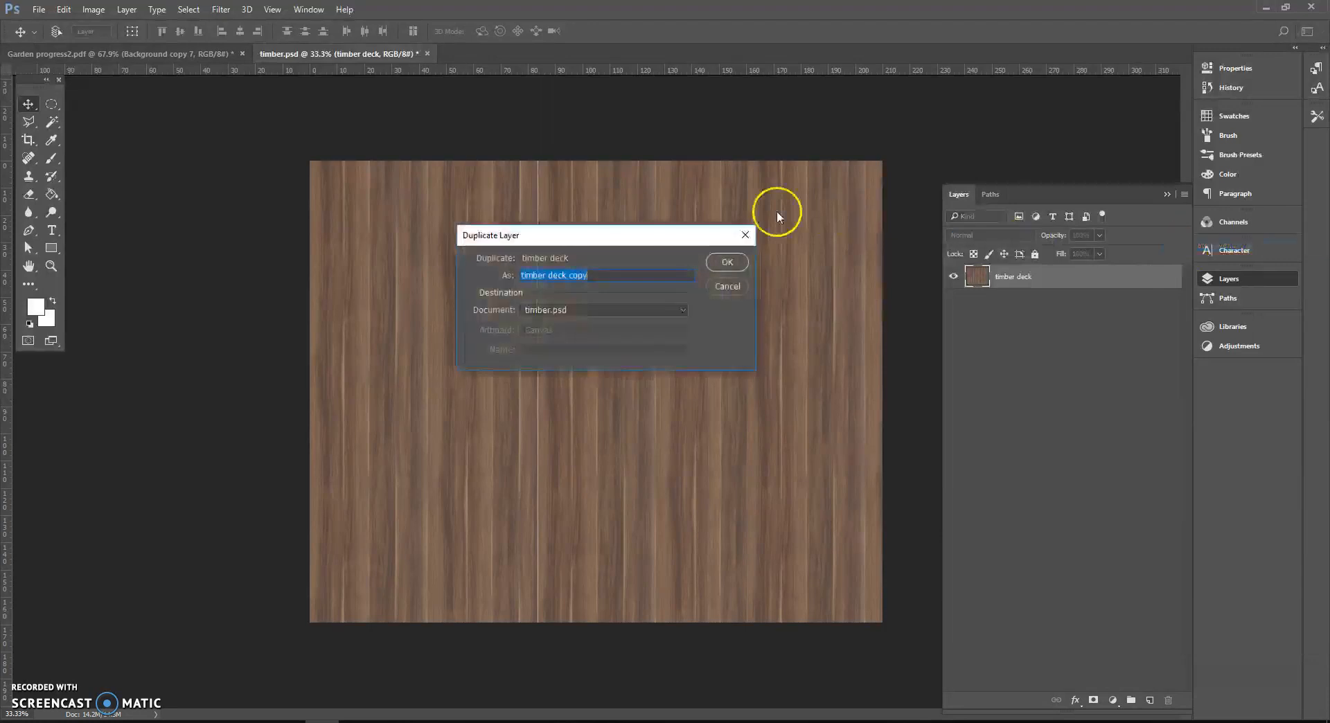
{"action": "left_click", "coordinate": [613, 310]}
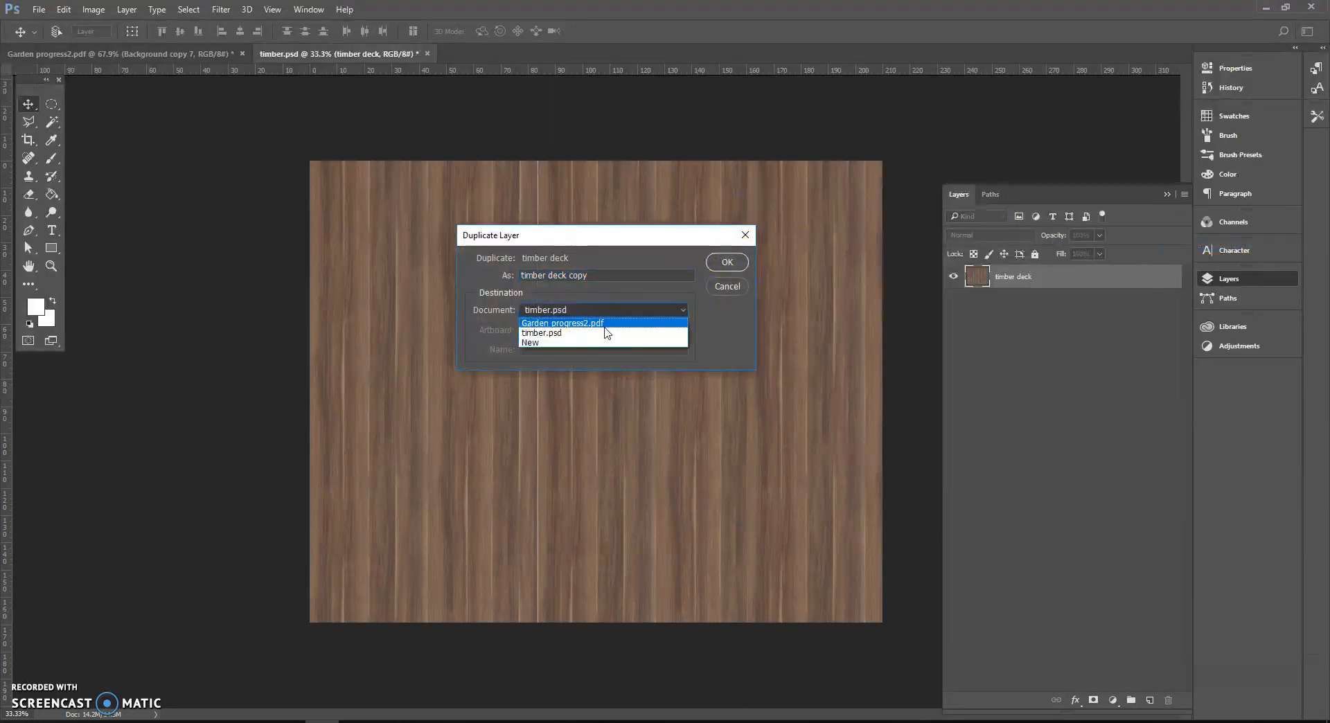
{"action": "left_click", "coordinate": [600, 323]}
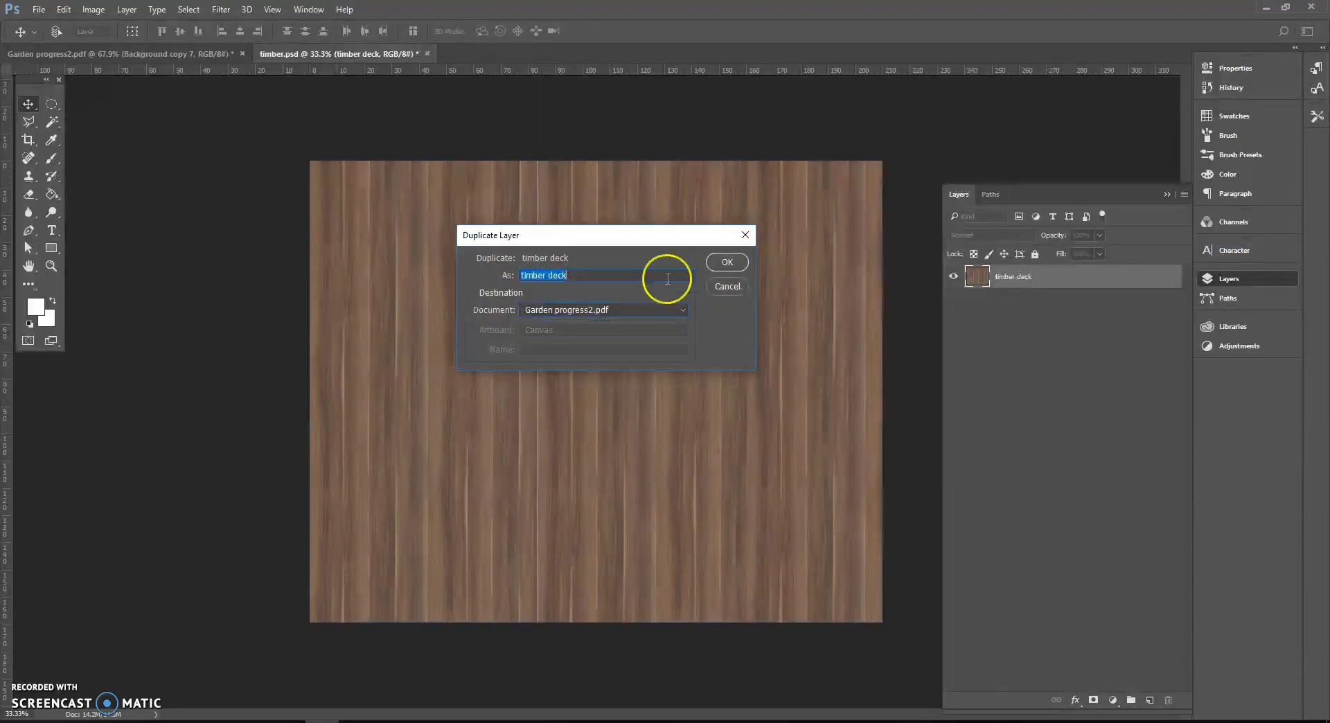
{"action": "left_click", "coordinate": [727, 262]}
{"action": "left_click", "coordinate": [165, 54]}
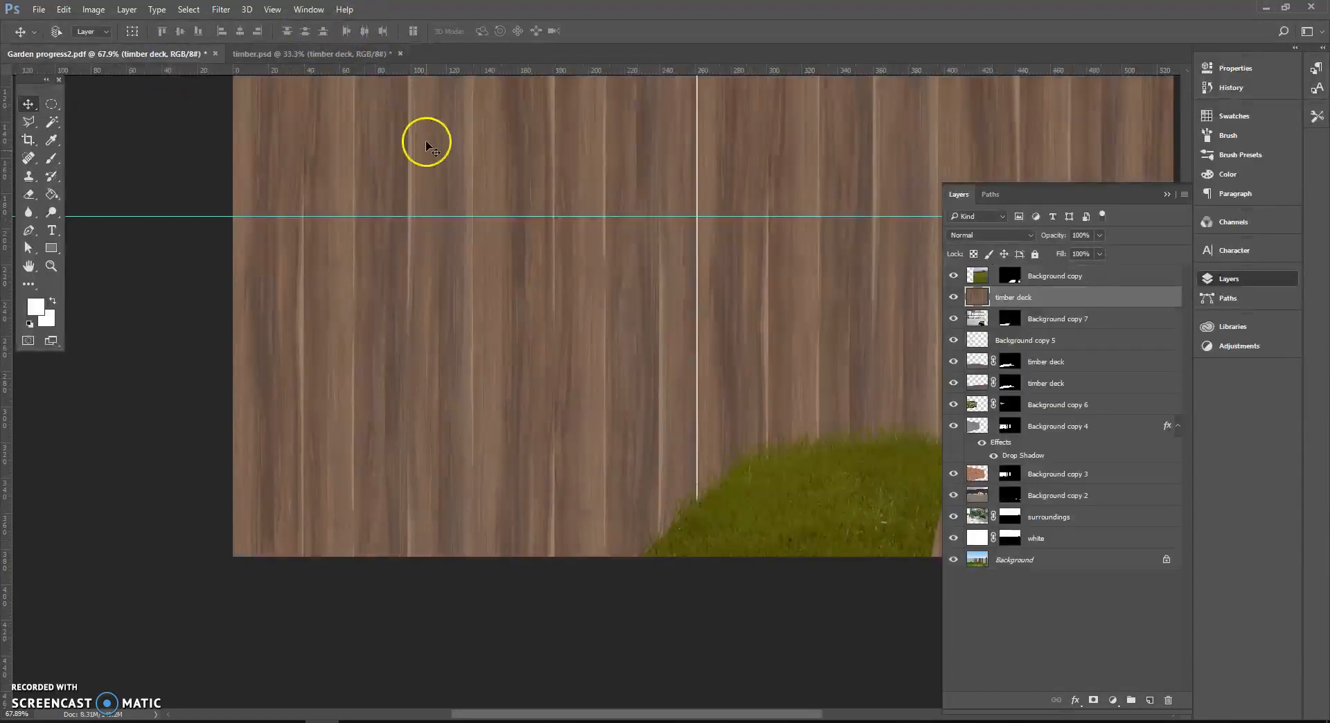
- Scale the new timber deck layer down to about 70% and position it over the left part of the garden image
{"action": "scroll", "coordinate": [721, 217], "scroll_direction": "down", "scroll_amount": 6}
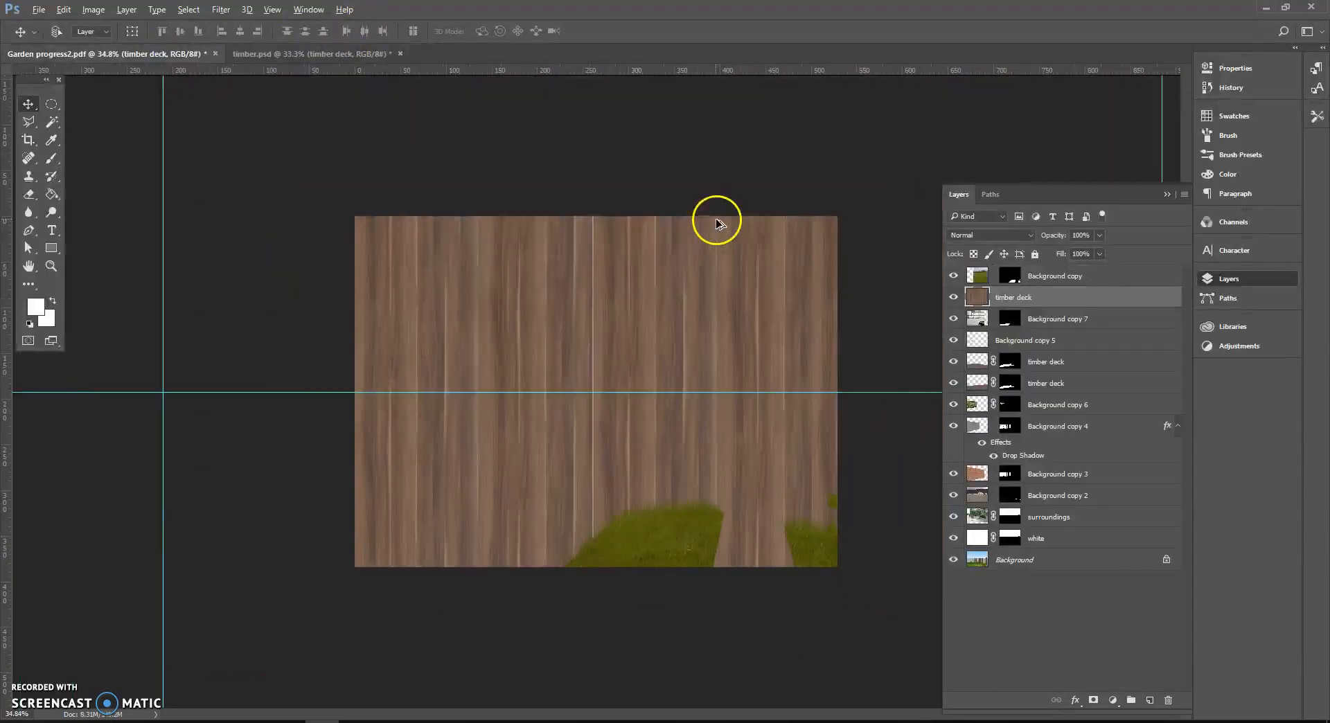
{"action": "left_click", "coordinate": [63, 9]}
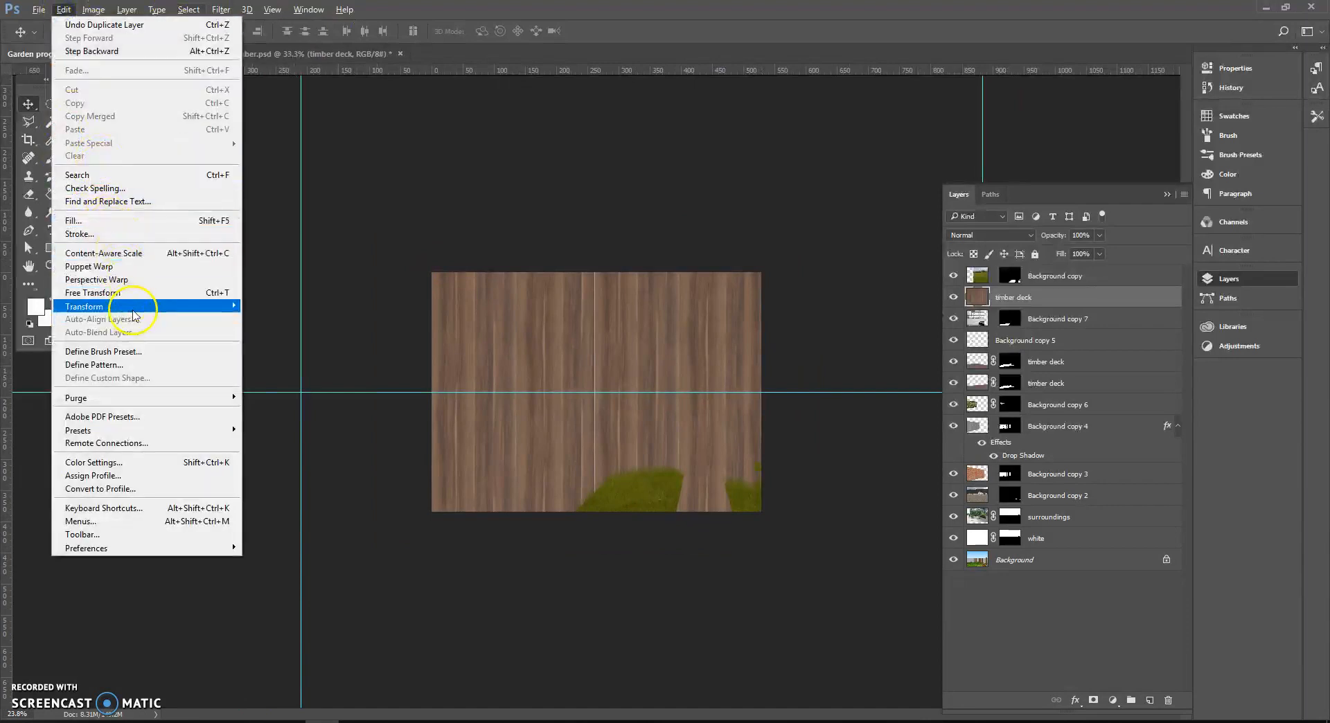
{"action": "mouse_move", "coordinate": [133, 307]}
{"action": "left_click", "coordinate": [288, 326]}
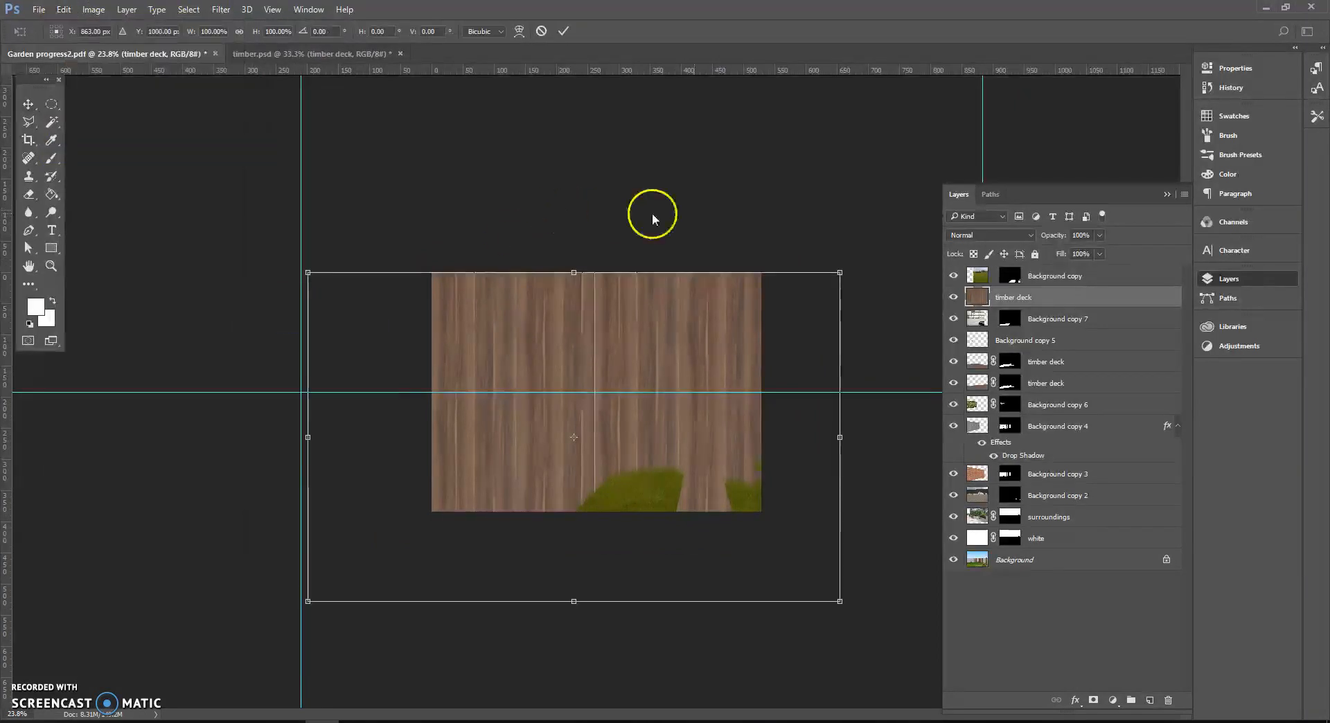
{"action": "left_click_drag", "start_coordinate": [840, 603], "coordinate": [734, 490]}
{"action": "left_click_drag", "start_coordinate": [308, 273], "coordinate": [321, 329]}
{"action": "key", "text": "Return"}
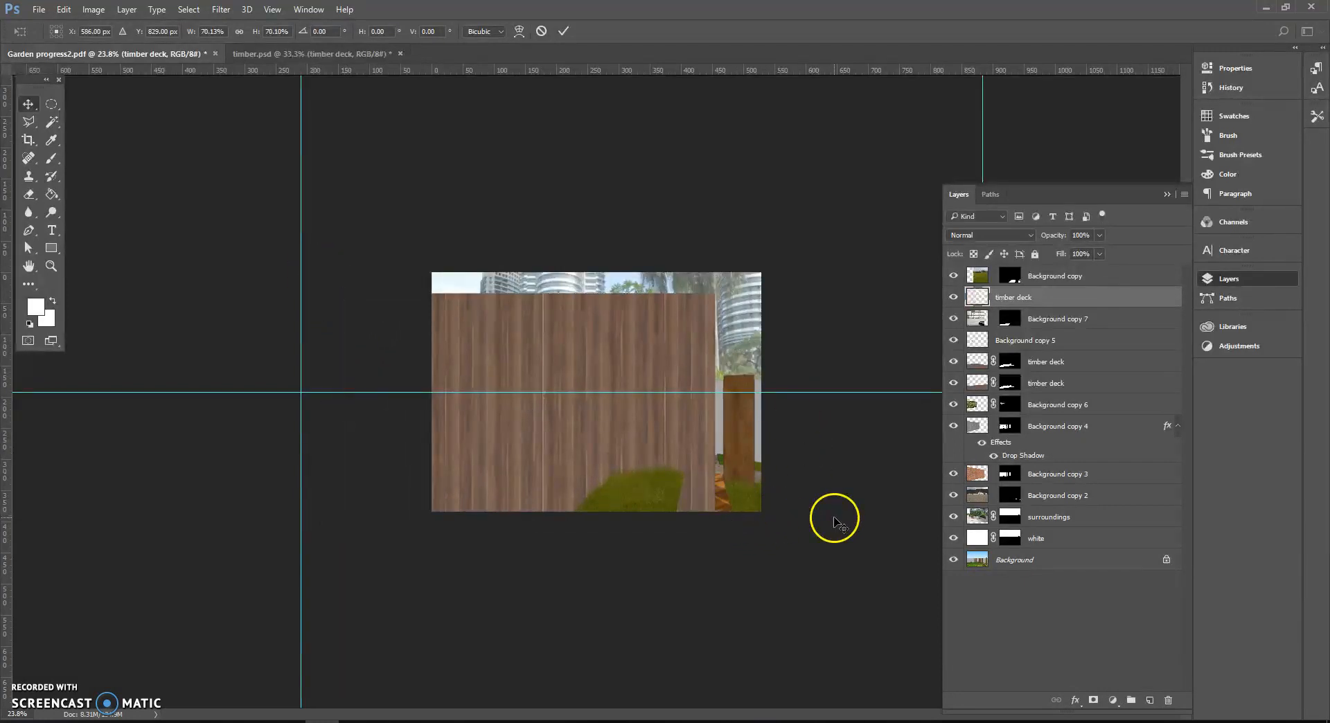
- Hide the new timber deck layer to expose the green strip along the deck's front edge
{"action": "left_click", "coordinate": [954, 298]}
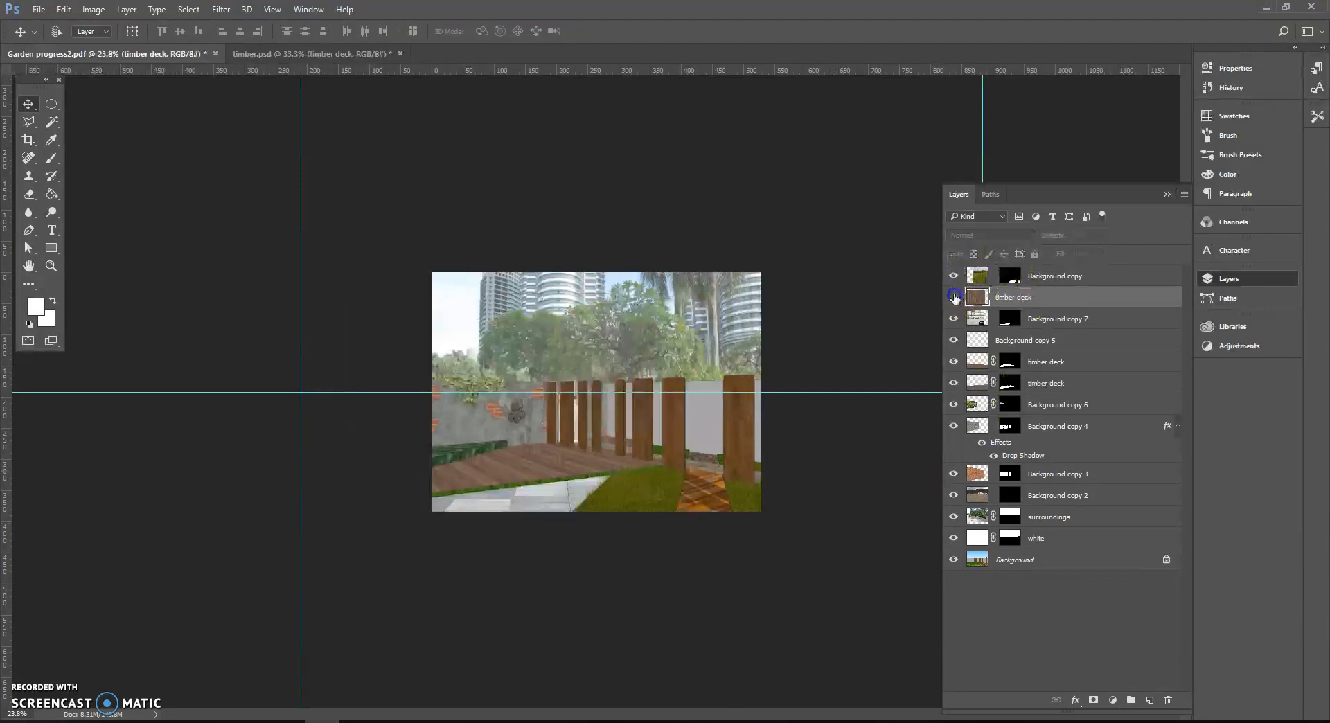
{"action": "scroll", "coordinate": [400, 562], "scroll_direction": "up", "scroll_amount": 8}
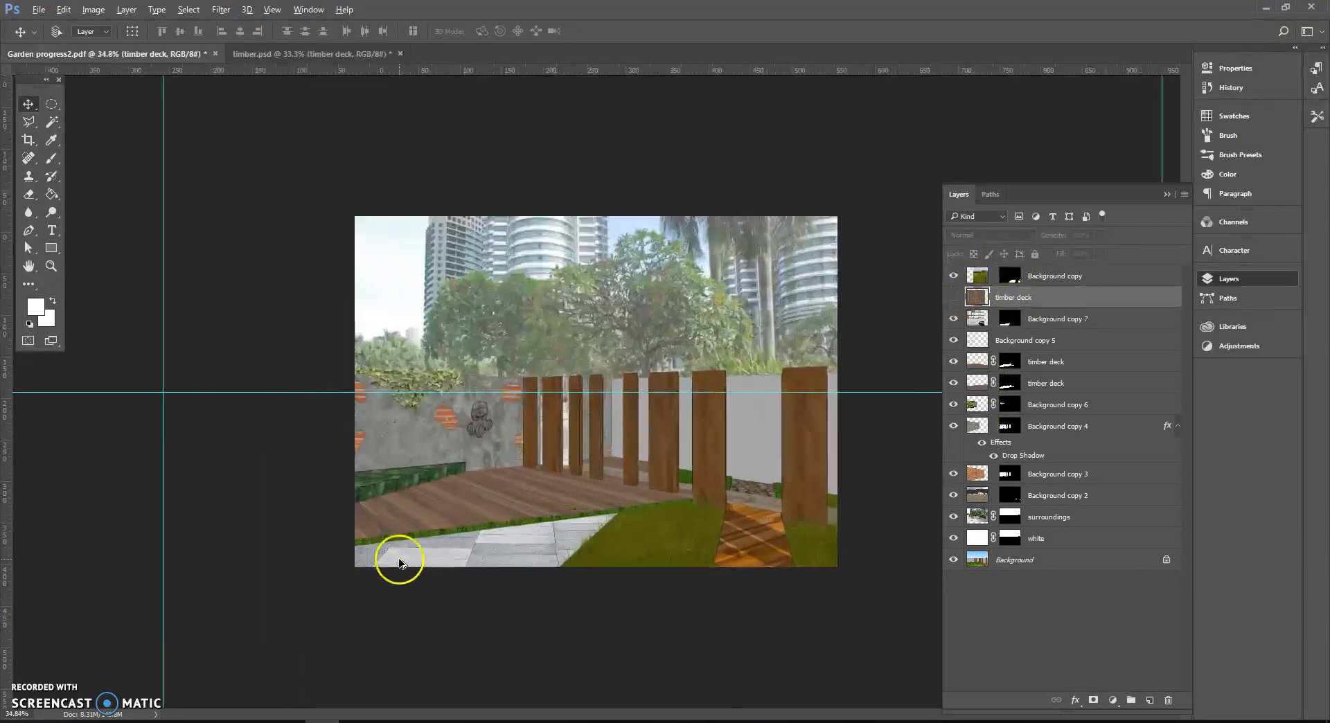
{"action": "key", "text": "l"}
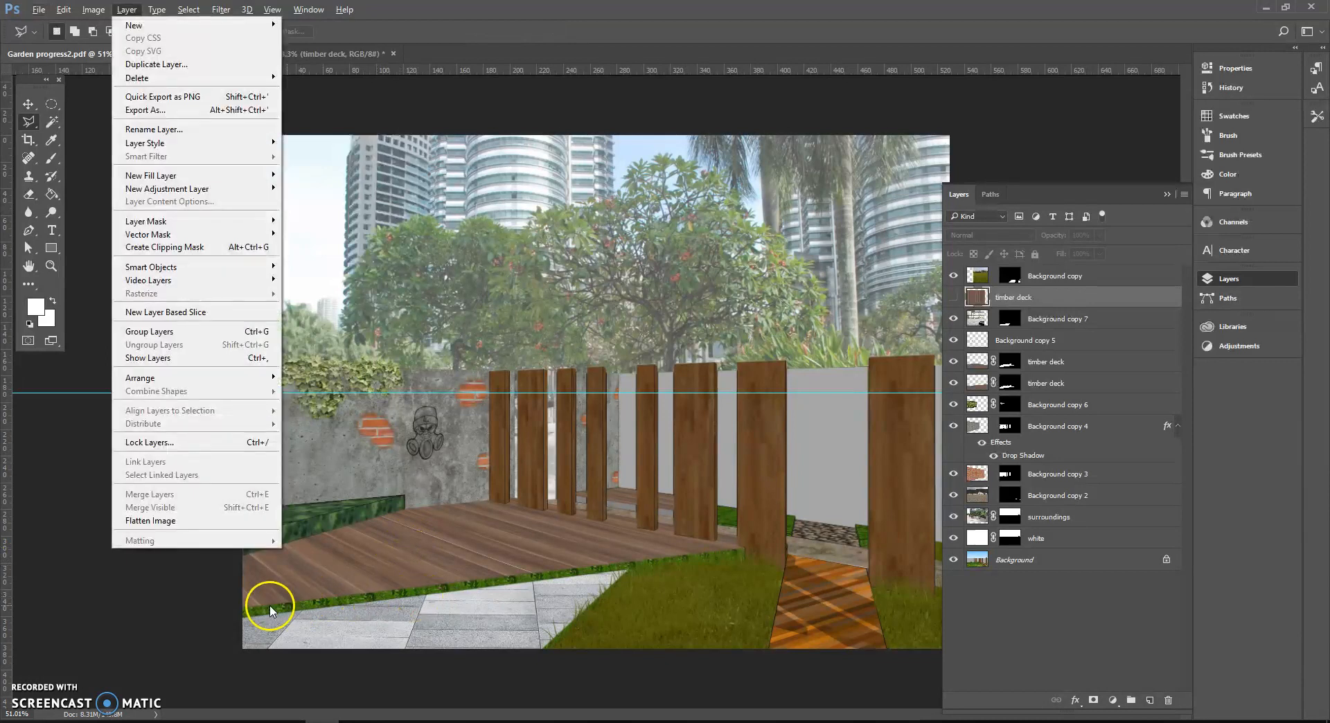
{"action": "left_click", "coordinate": [246, 601]}
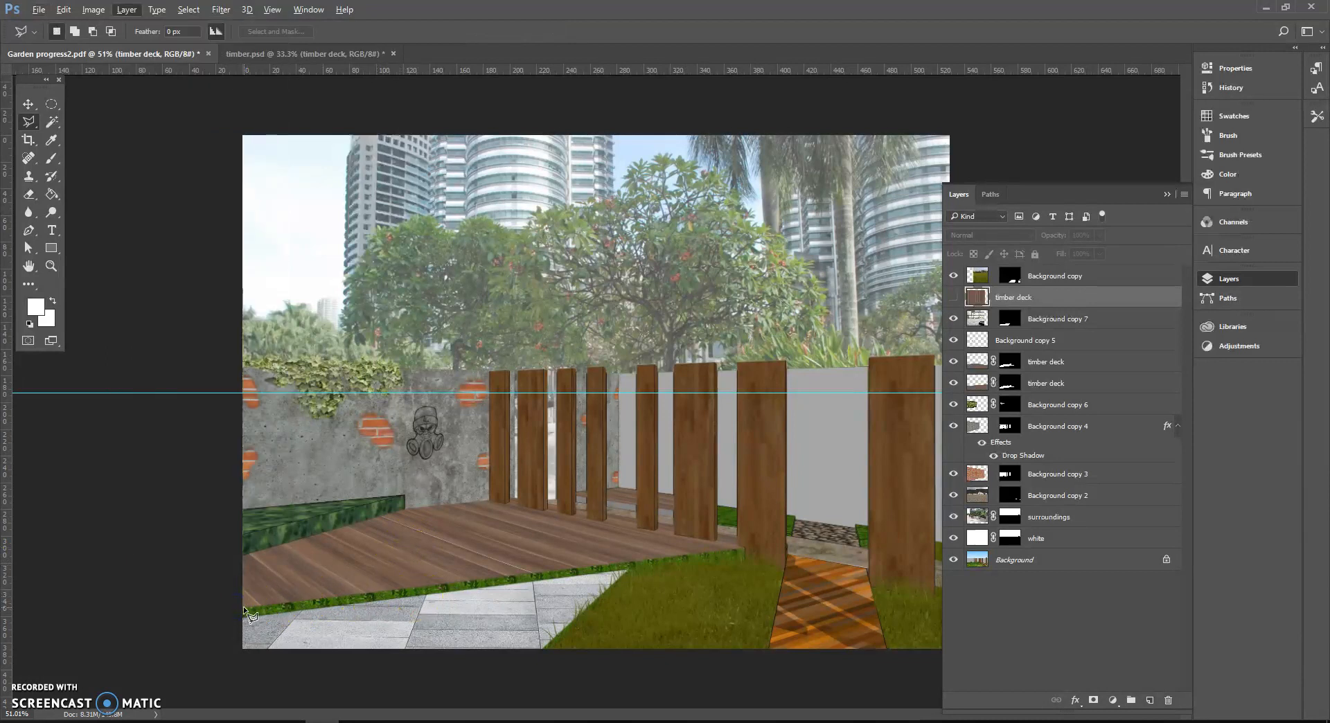
{"action": "scroll", "coordinate": [214, 678], "scroll_direction": "up", "scroll_amount": 5}
{"action": "scroll", "coordinate": [216, 677], "scroll_direction": "up", "scroll_amount": 1}
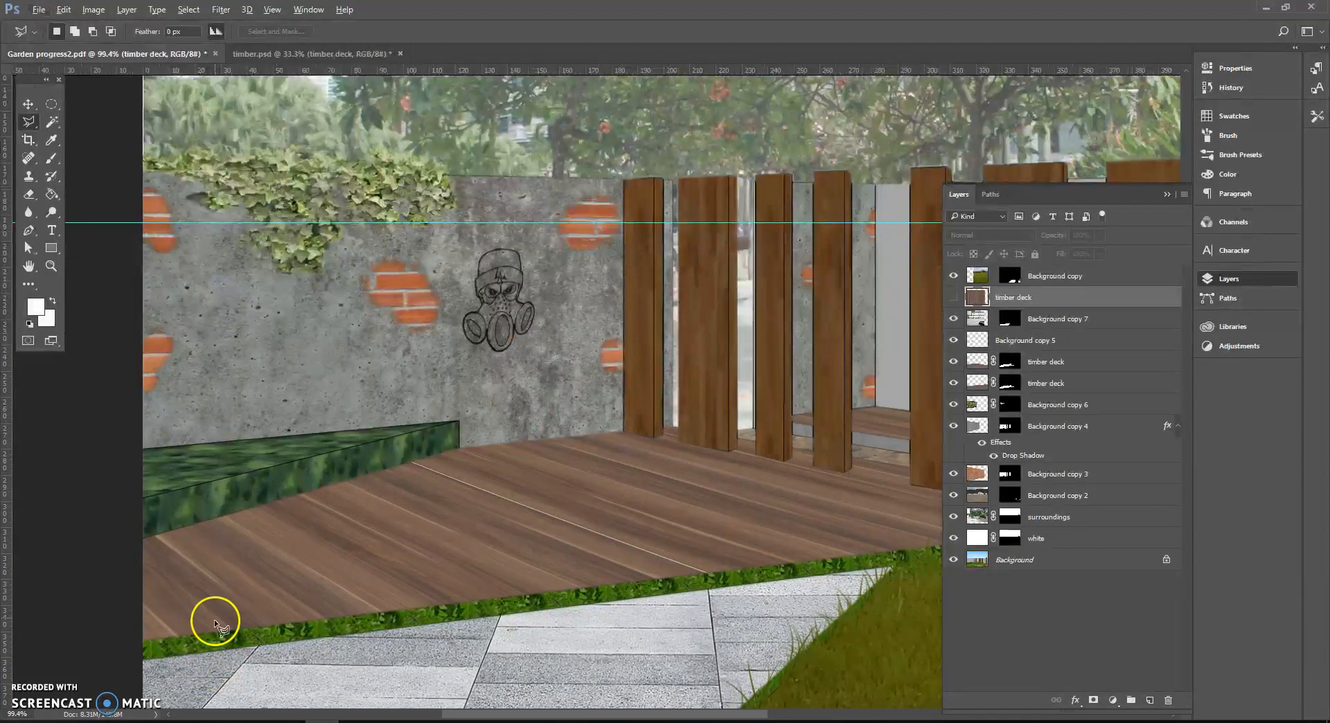
- Trace a closed Pen path around the narrow green strip along the deck's front edge, from the image's left border to the large post
{"action": "left_click", "coordinate": [29, 230]}
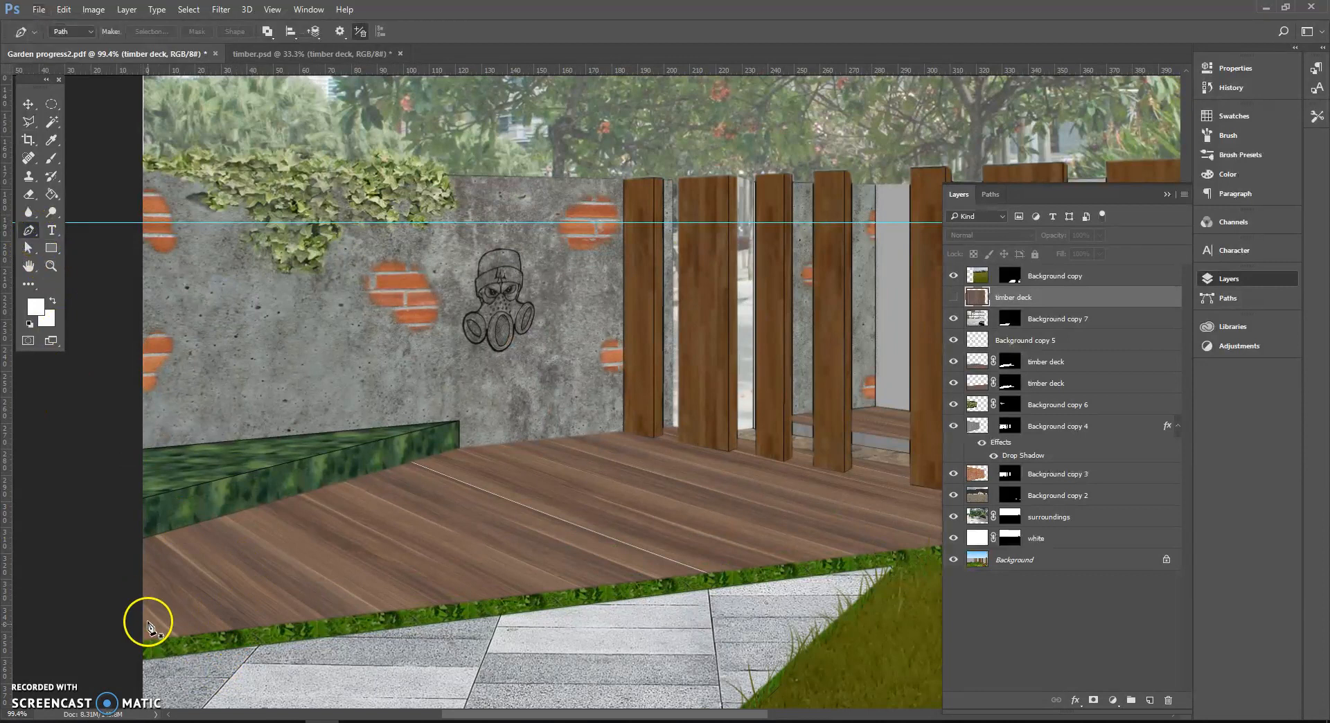
{"action": "left_click_drag", "start_coordinate": [630, 583], "coordinate": [318, 561]}
{"action": "key", "text": "v"}
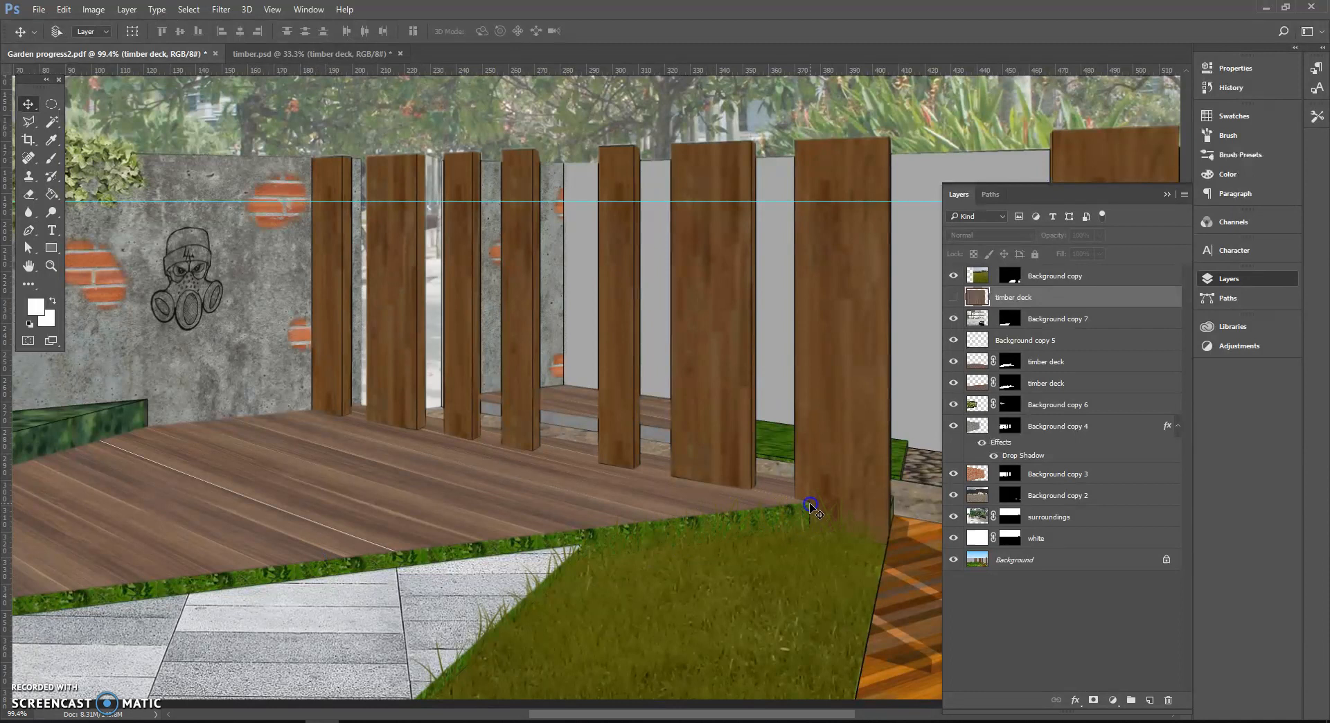
{"action": "left_click", "coordinate": [809, 508]}
{"action": "left_click", "coordinate": [28, 230]}
{"action": "left_click_drag", "start_coordinate": [173, 441], "coordinate": [371, 395]}
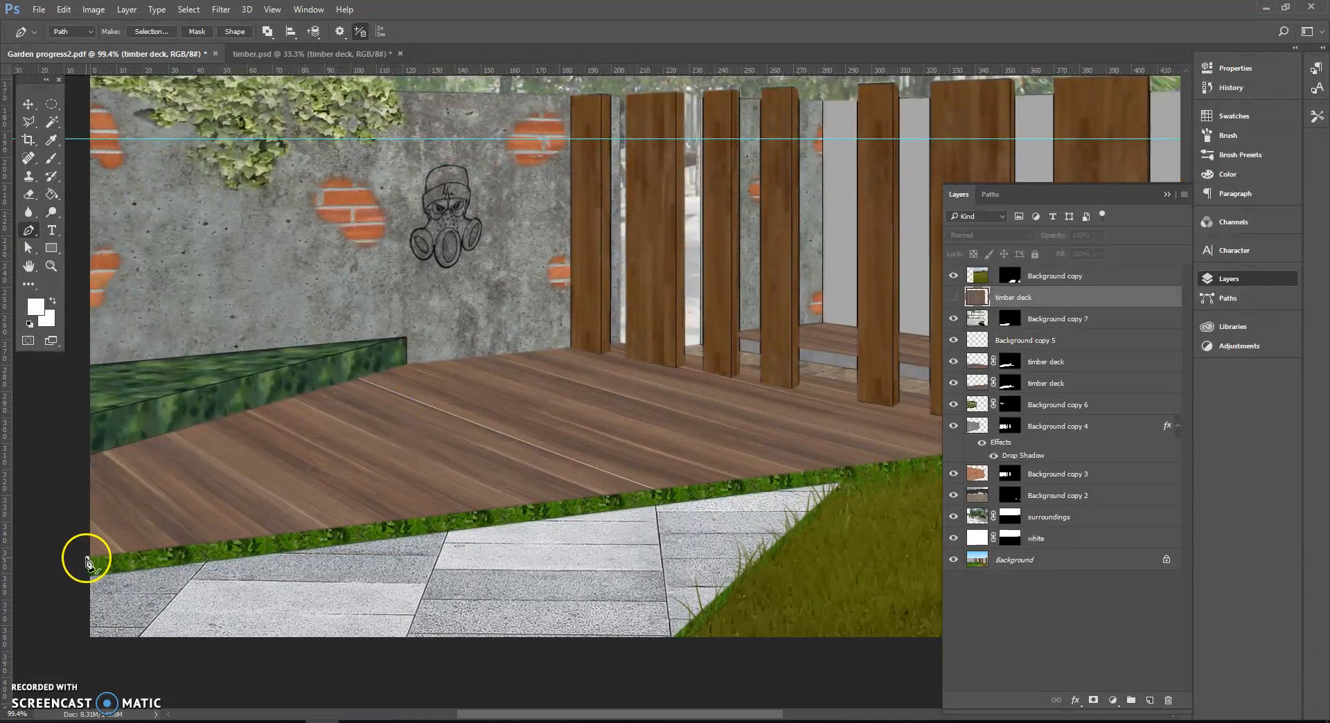
{"action": "left_click_drag", "start_coordinate": [543, 542], "coordinate": [368, 534]}
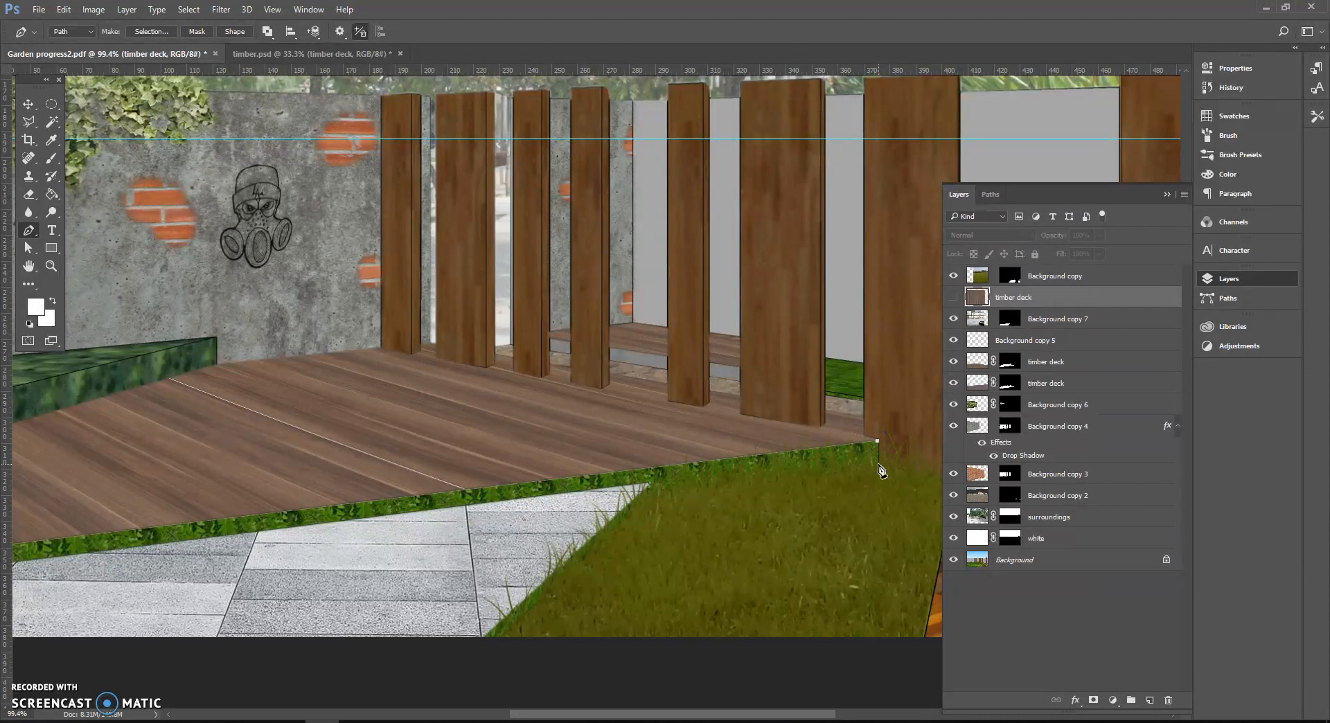
{"action": "left_click", "coordinate": [652, 490]}
{"action": "left_click_drag", "start_coordinate": [294, 526], "coordinate": [634, 441]}
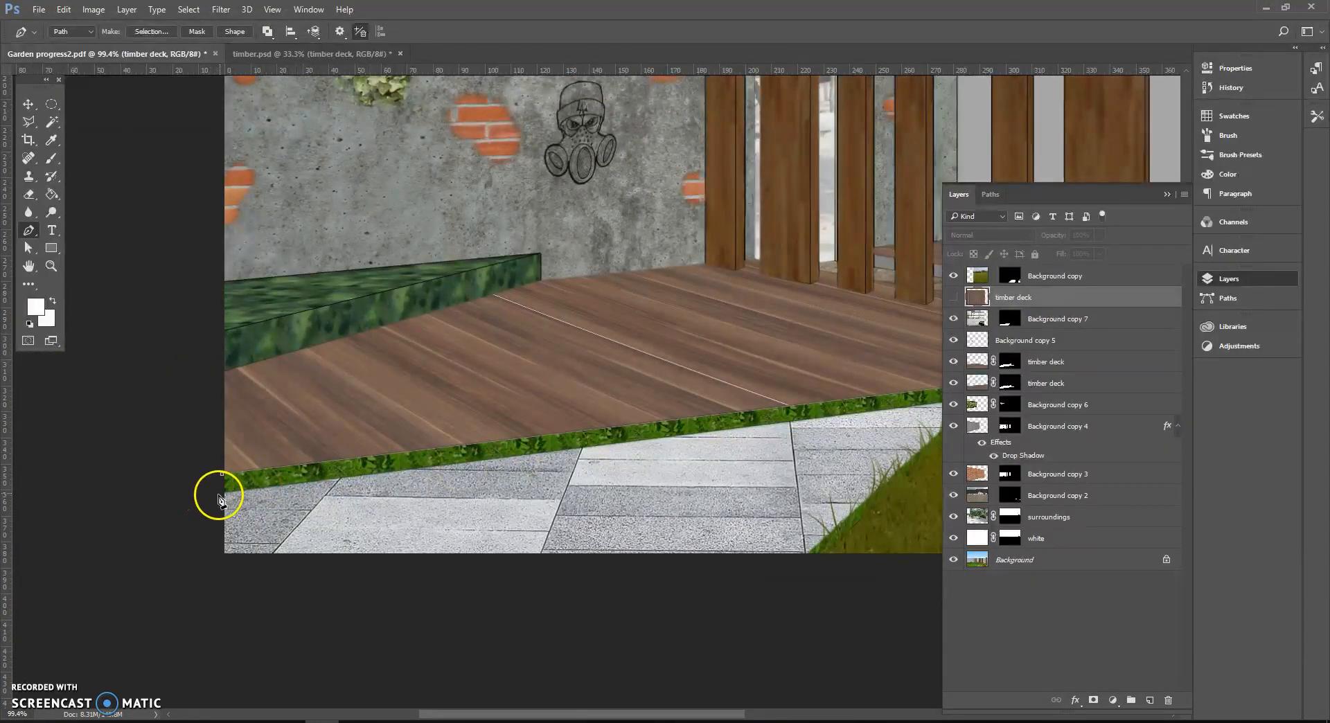
{"action": "left_click", "coordinate": [219, 494]}
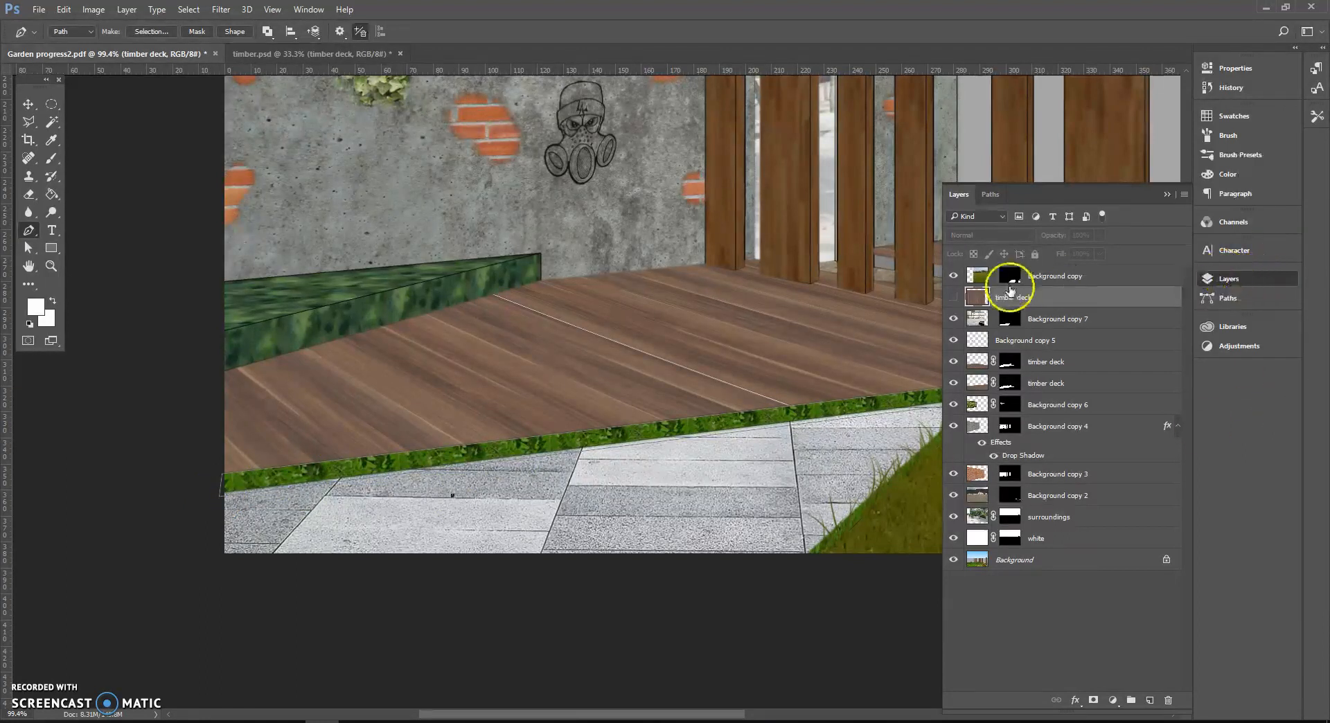
{"action": "left_click", "coordinate": [1244, 296]}
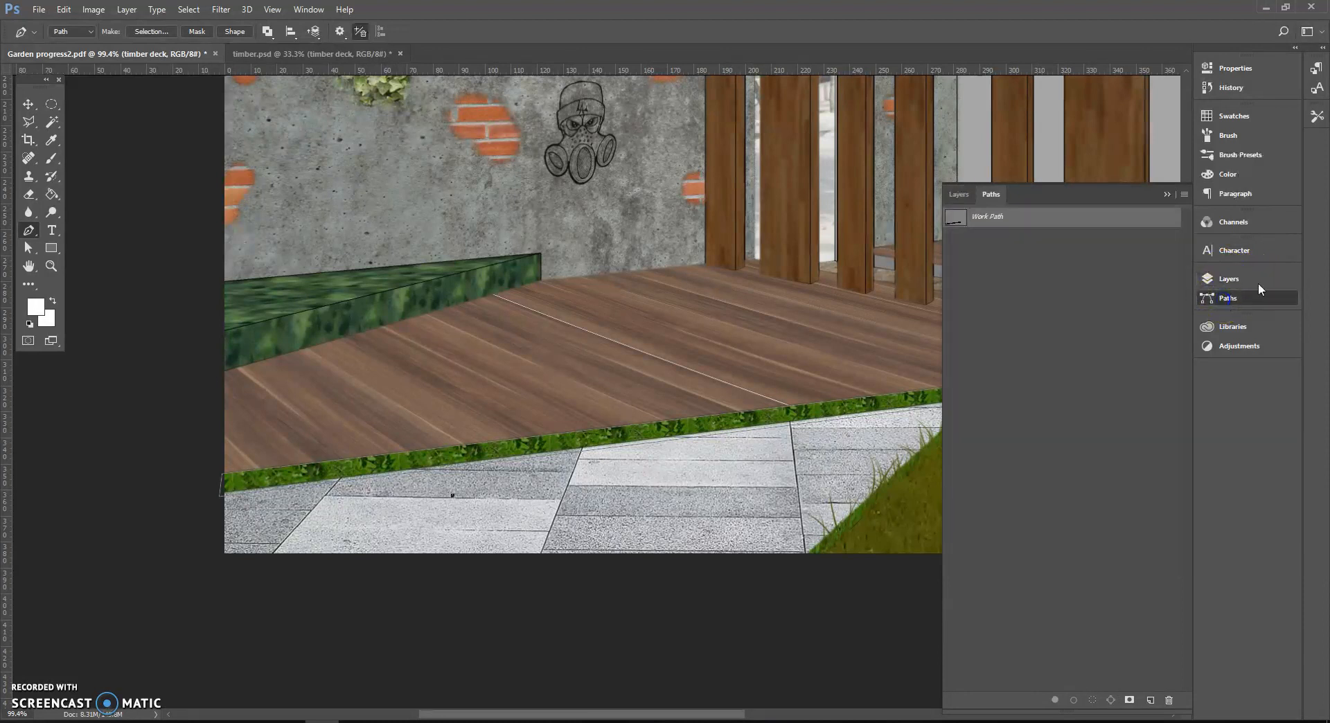
{"action": "left_click", "coordinate": [1184, 194]}
{"action": "left_click", "coordinate": [1222, 195]}
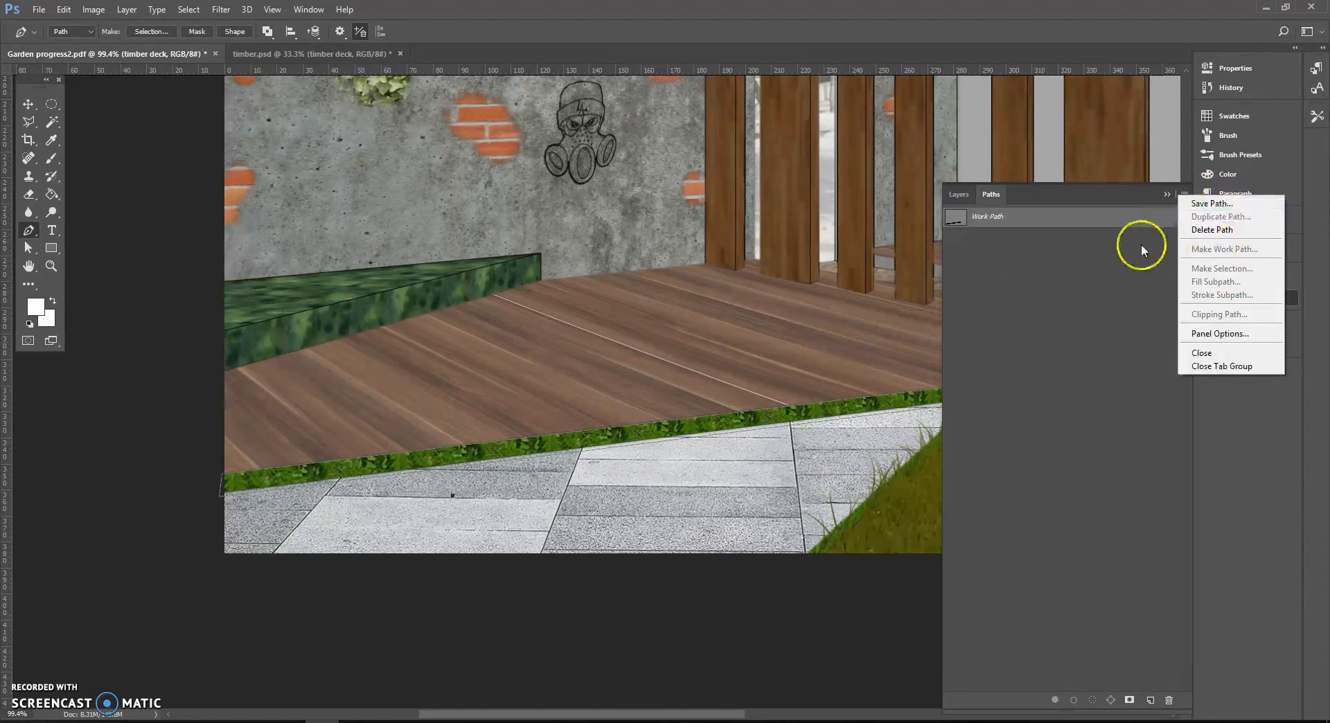
{"action": "left_click", "coordinate": [1118, 271]}
{"action": "left_click", "coordinate": [959, 195]}
- Show the new timber deck layer again and try to convert the strip's work path into a selection
{"action": "left_click", "coordinate": [953, 298]}
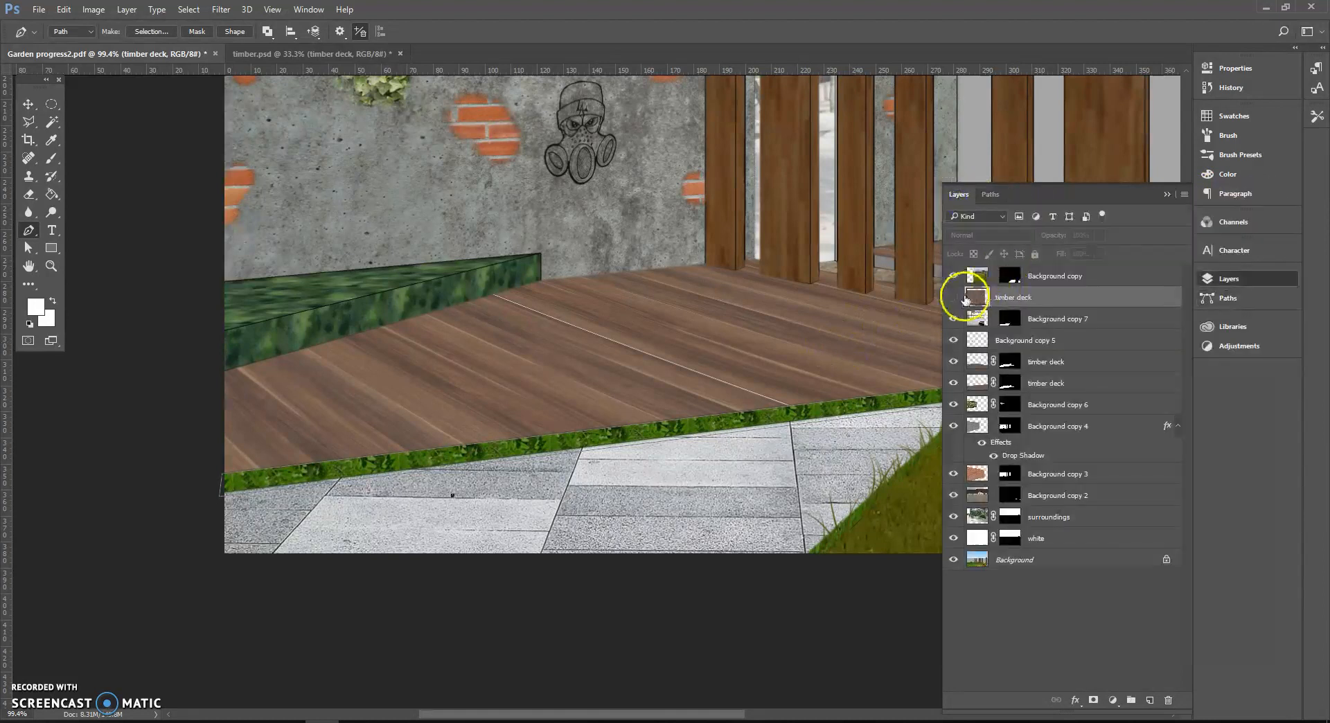
{"action": "left_click", "coordinate": [1223, 248]}
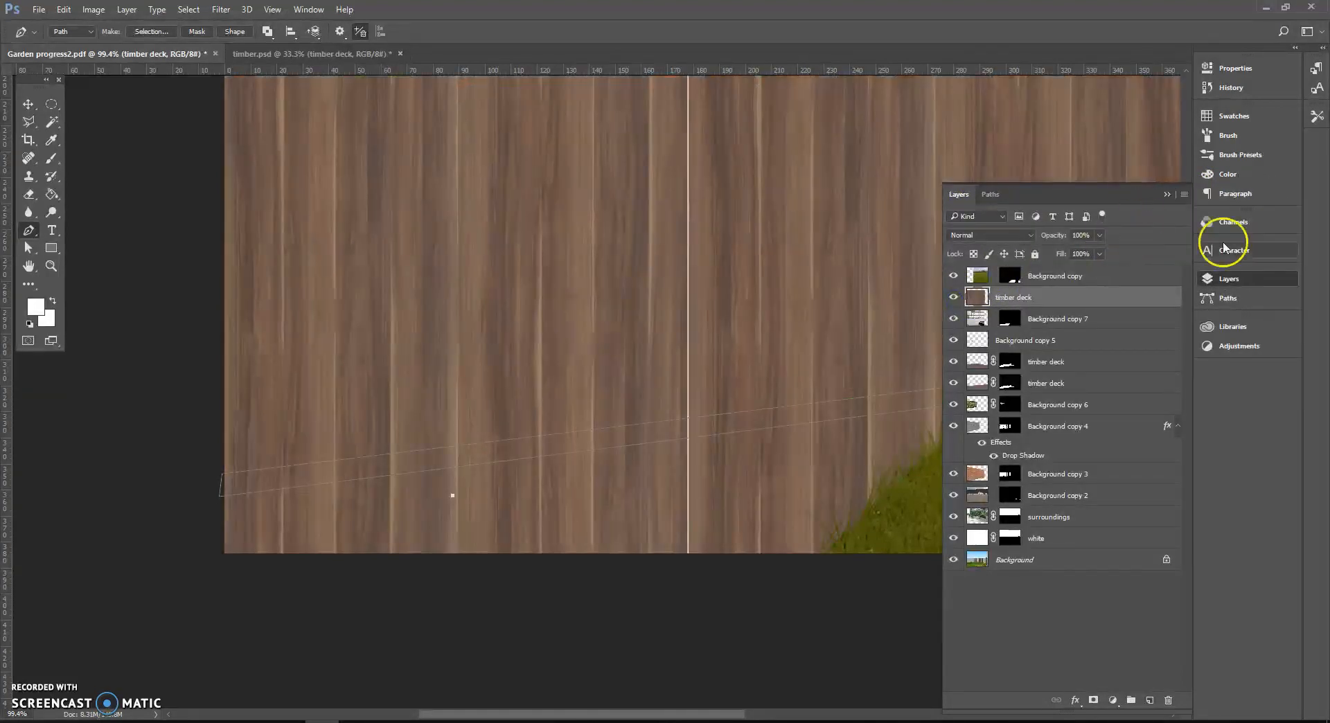
{"action": "left_click", "coordinate": [1227, 300]}
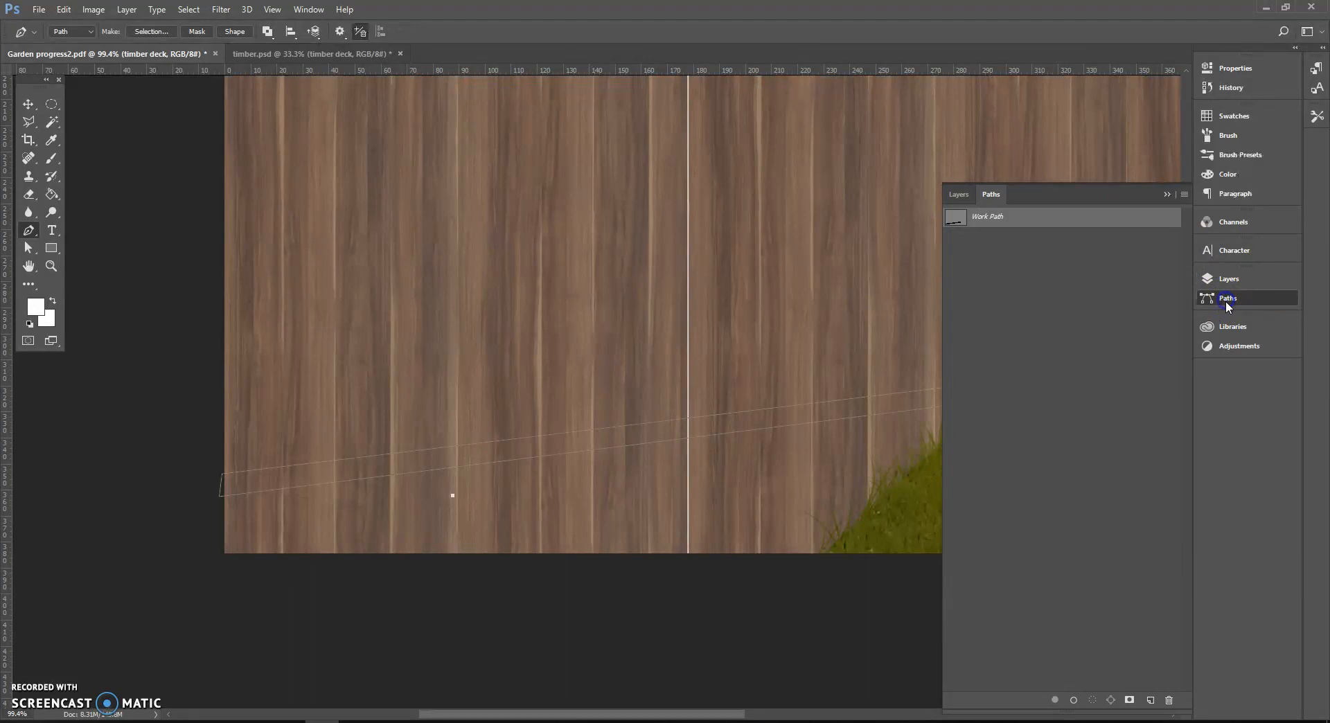
{"action": "left_click", "coordinate": [1188, 194]}
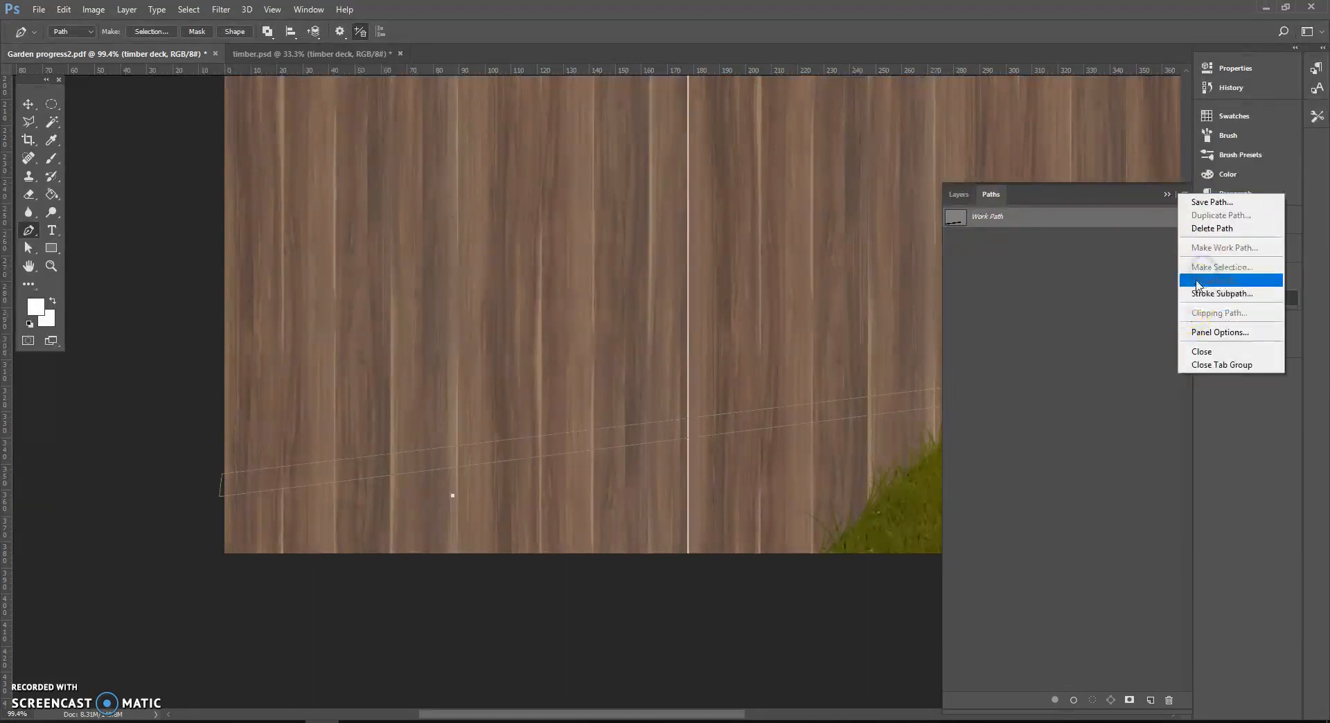
{"action": "left_click", "coordinate": [1092, 284]}
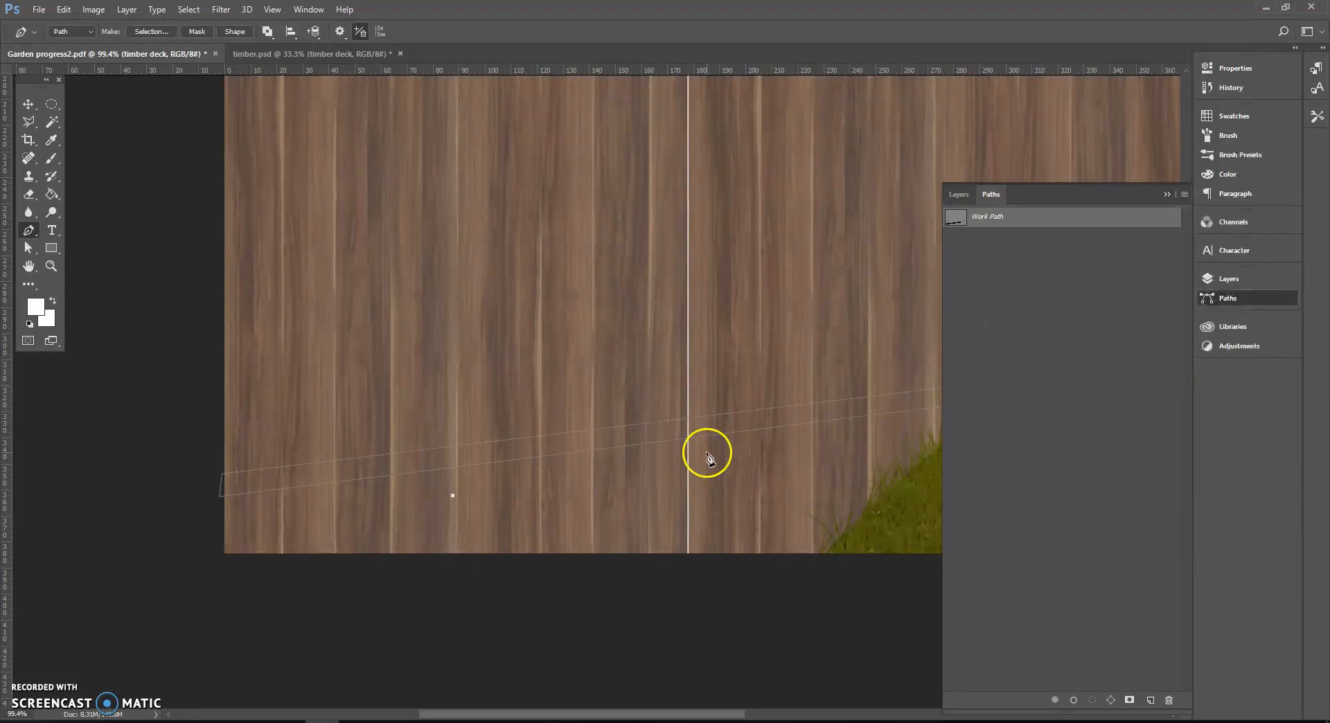
{"action": "key", "text": "ctrl+0"}
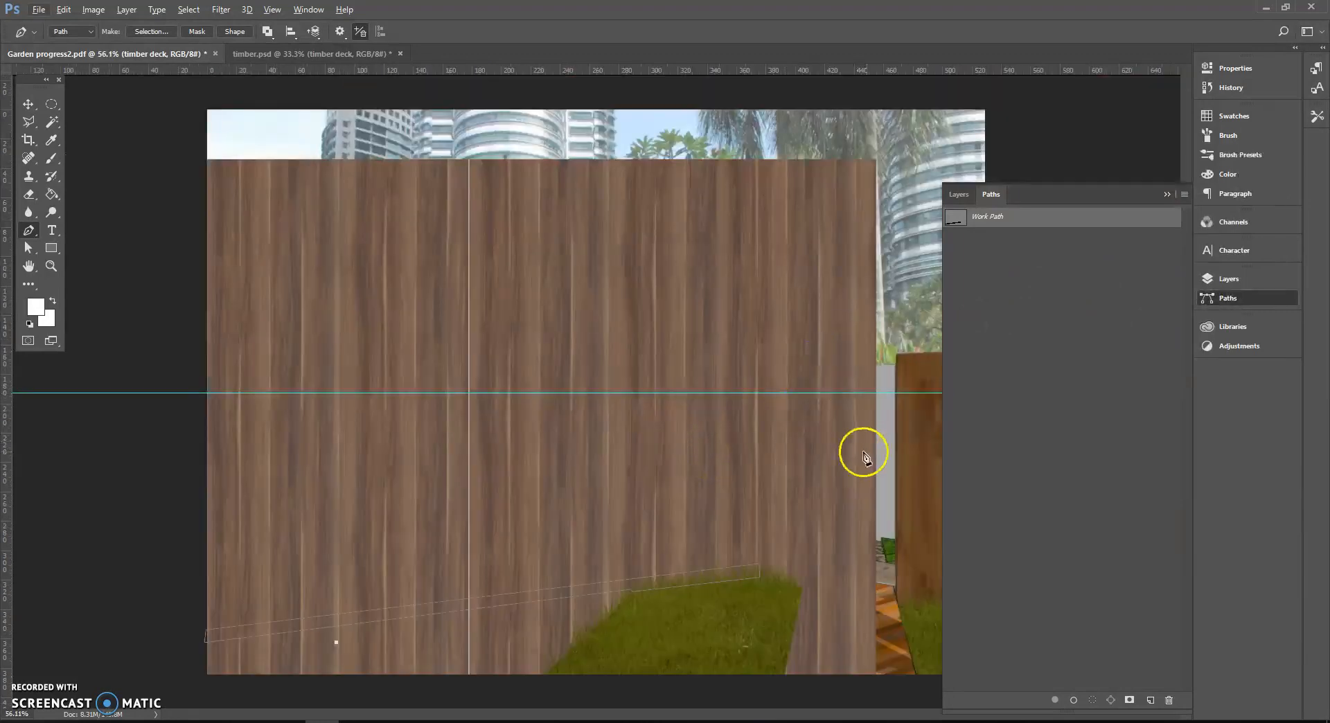
- Convert the work path around the deck's front edge strip into a selection
{"action": "left_click", "coordinate": [1217, 281]}
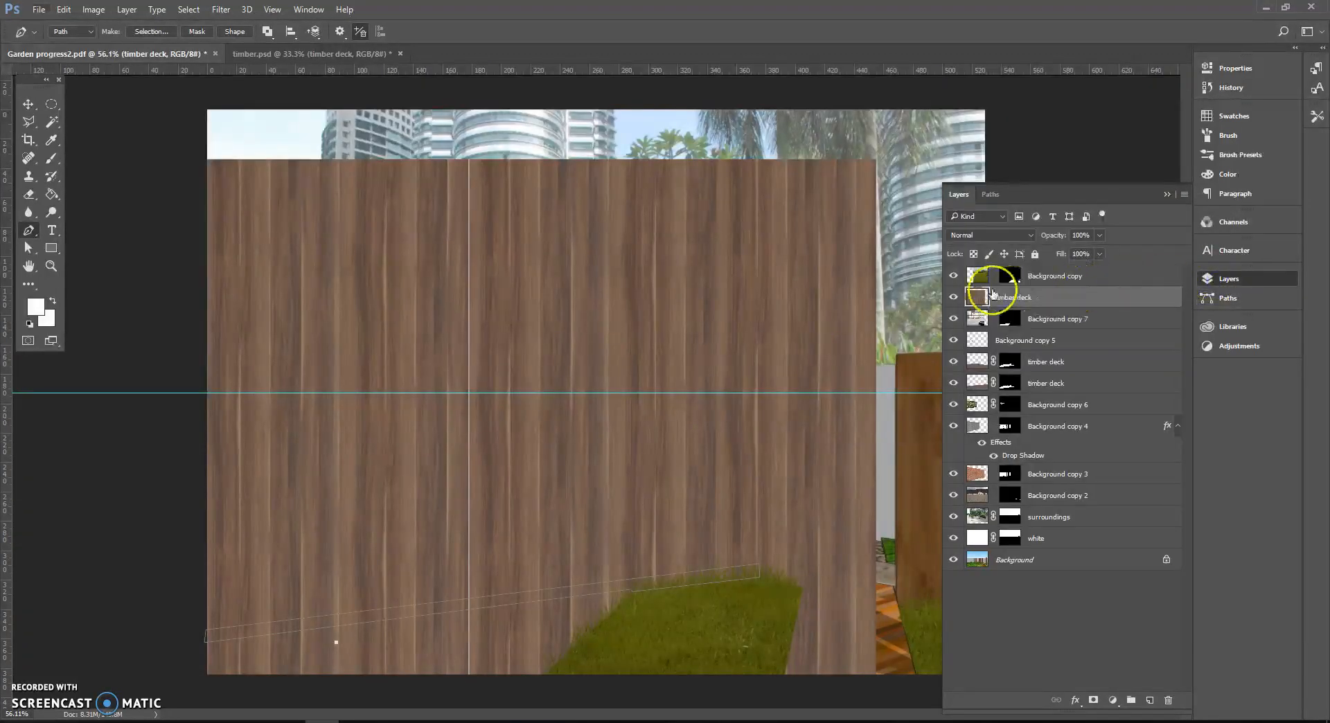
{"action": "left_click", "coordinate": [1228, 298]}
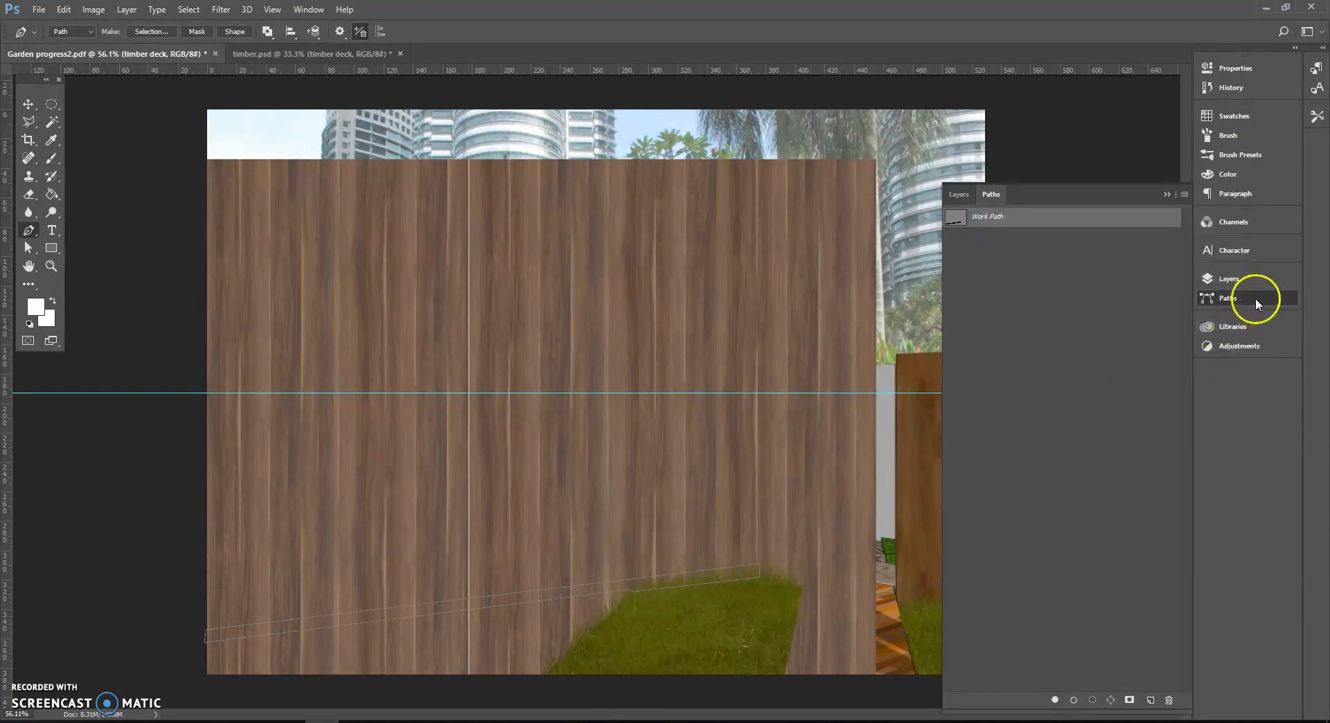
{"action": "left_click", "coordinate": [1186, 193]}
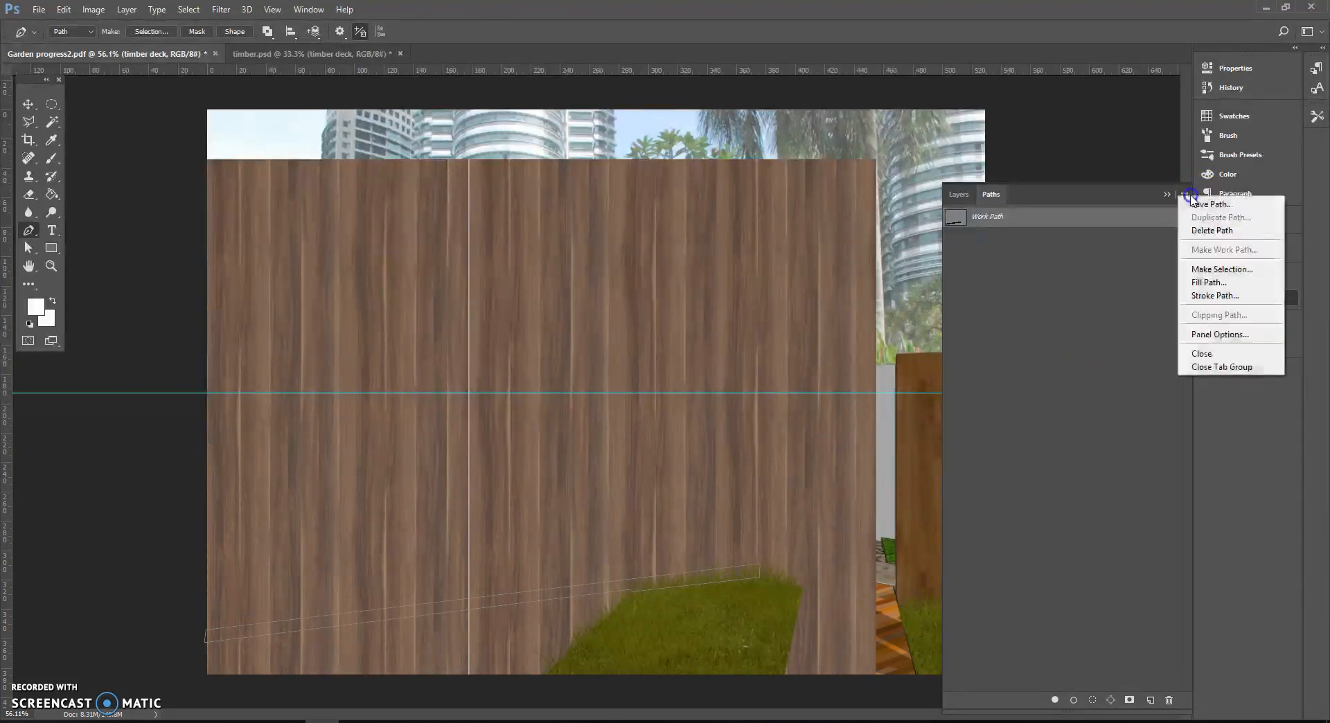
{"action": "left_click", "coordinate": [1223, 265]}
{"action": "left_click", "coordinate": [497, 222]}
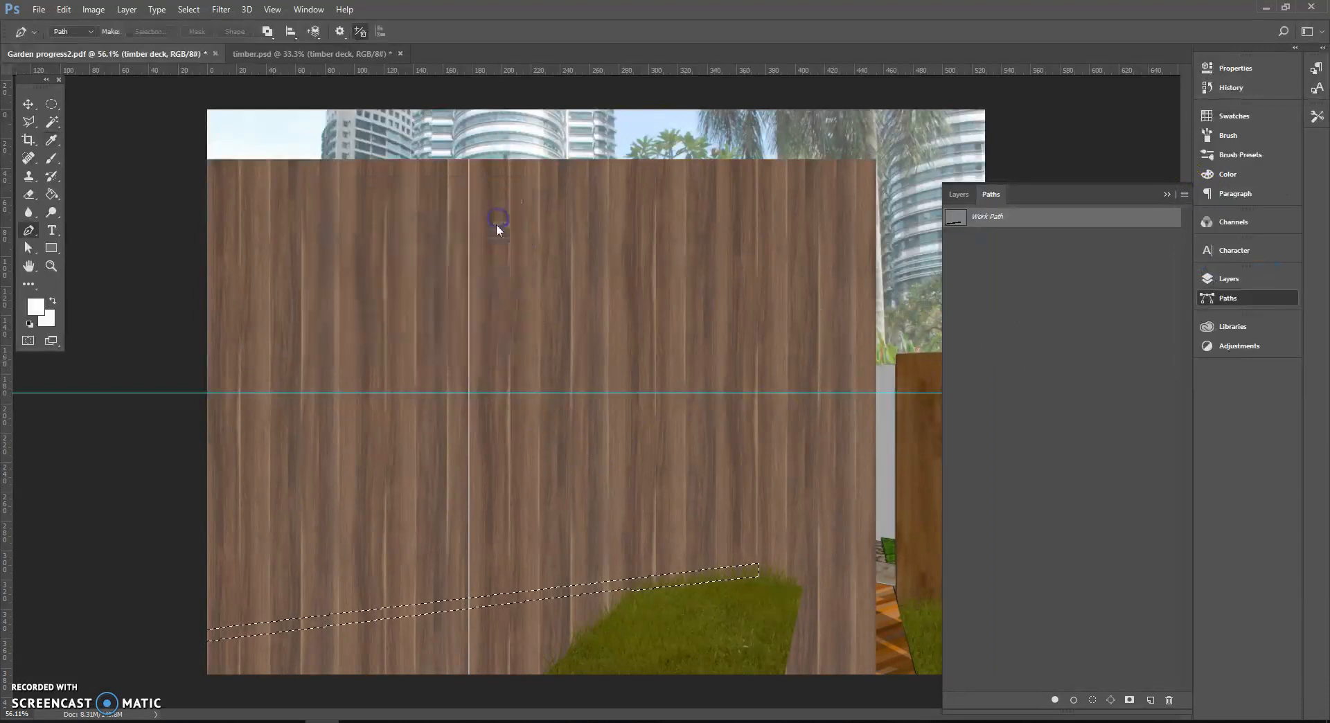
- Mask the new timber deck layer to the selected front edge strip
{"action": "left_click", "coordinate": [1243, 277]}
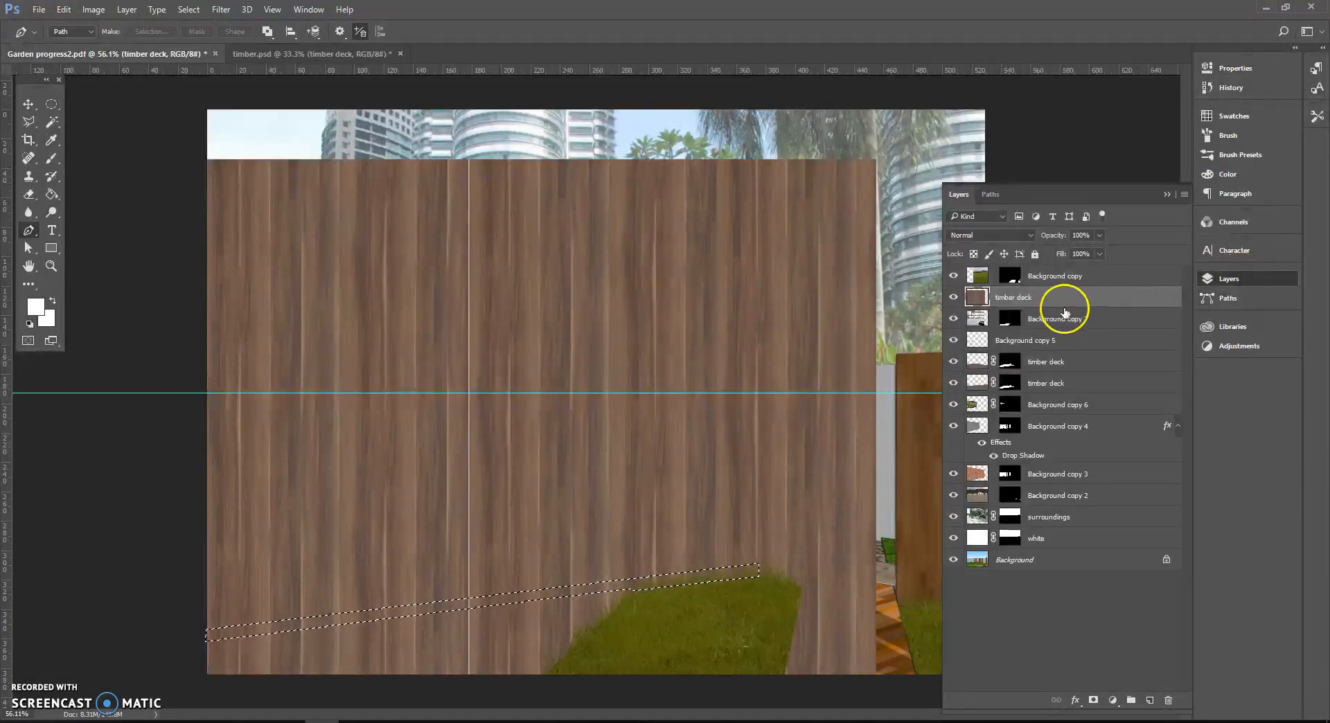
{"action": "left_click", "coordinate": [1093, 701]}
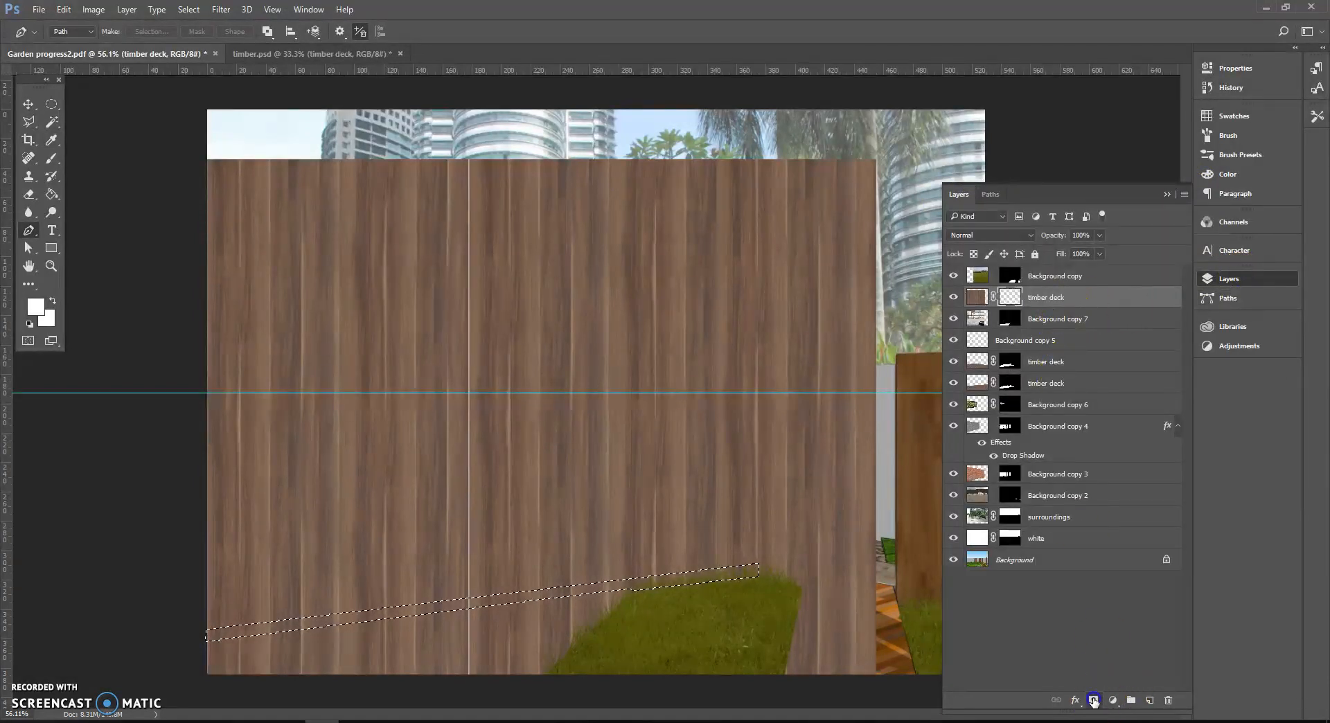
{"action": "scroll", "coordinate": [339, 634], "scroll_direction": "up", "scroll_amount": 5}
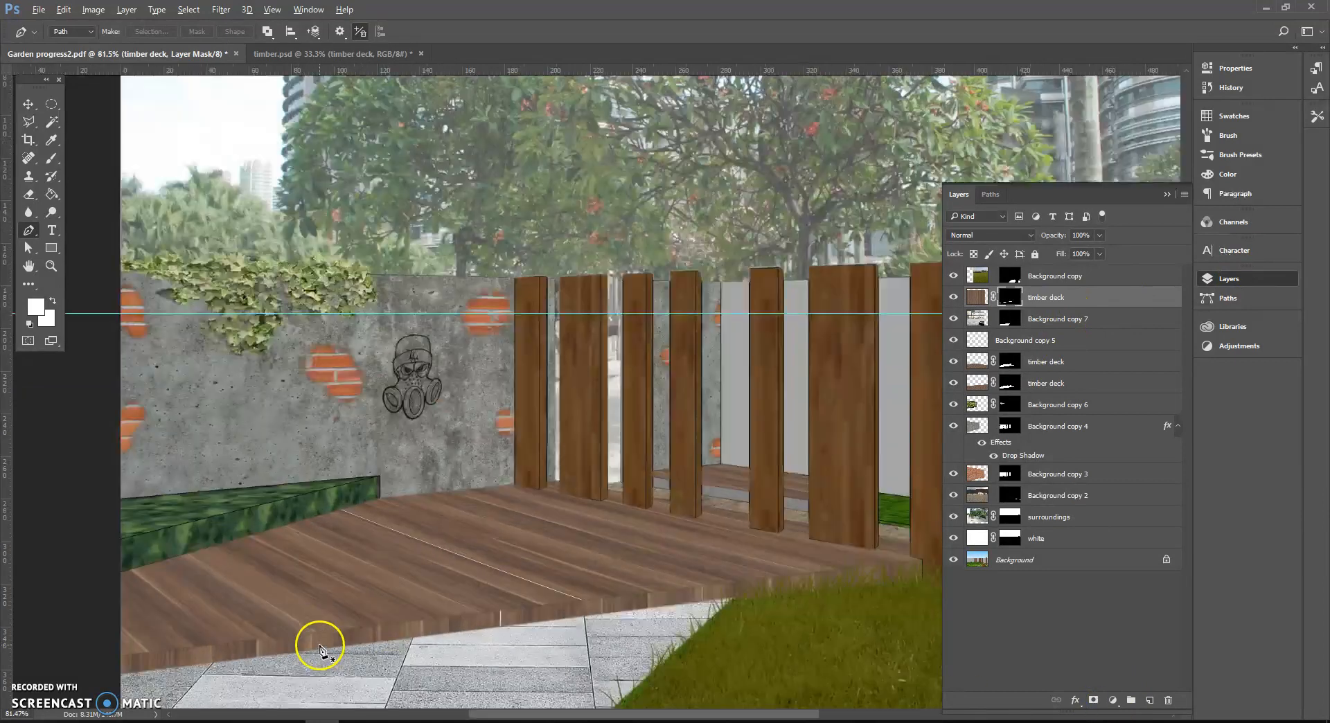
{"action": "left_click_drag", "start_coordinate": [299, 591], "coordinate": [378, 536]}
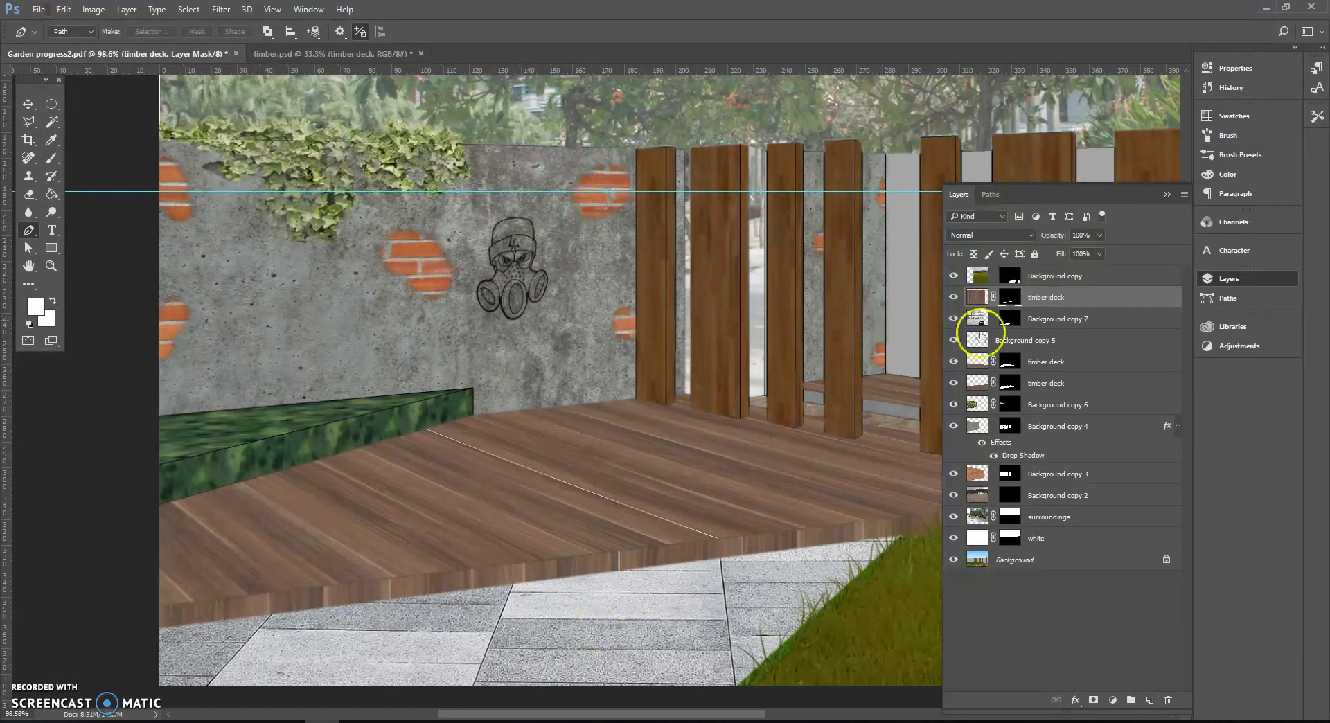
{"action": "left_click", "coordinate": [1167, 194]}
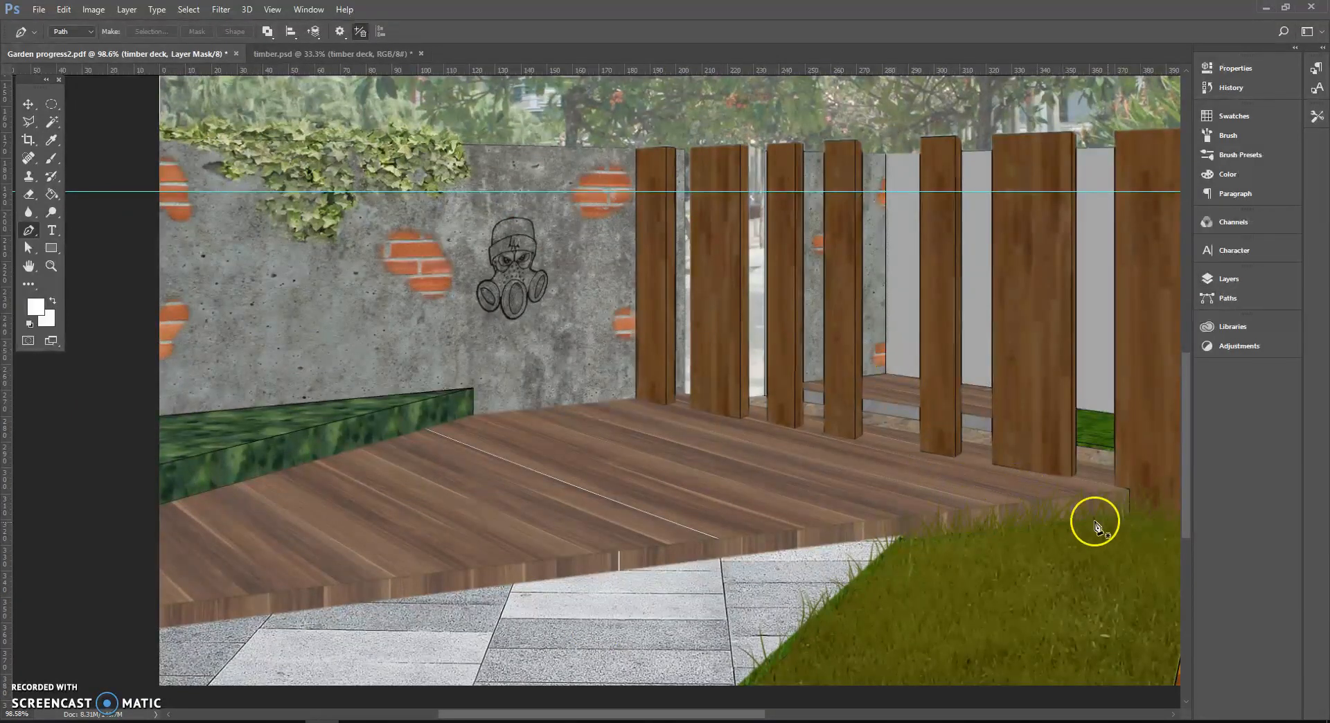
{"action": "left_click", "coordinate": [93, 9]}
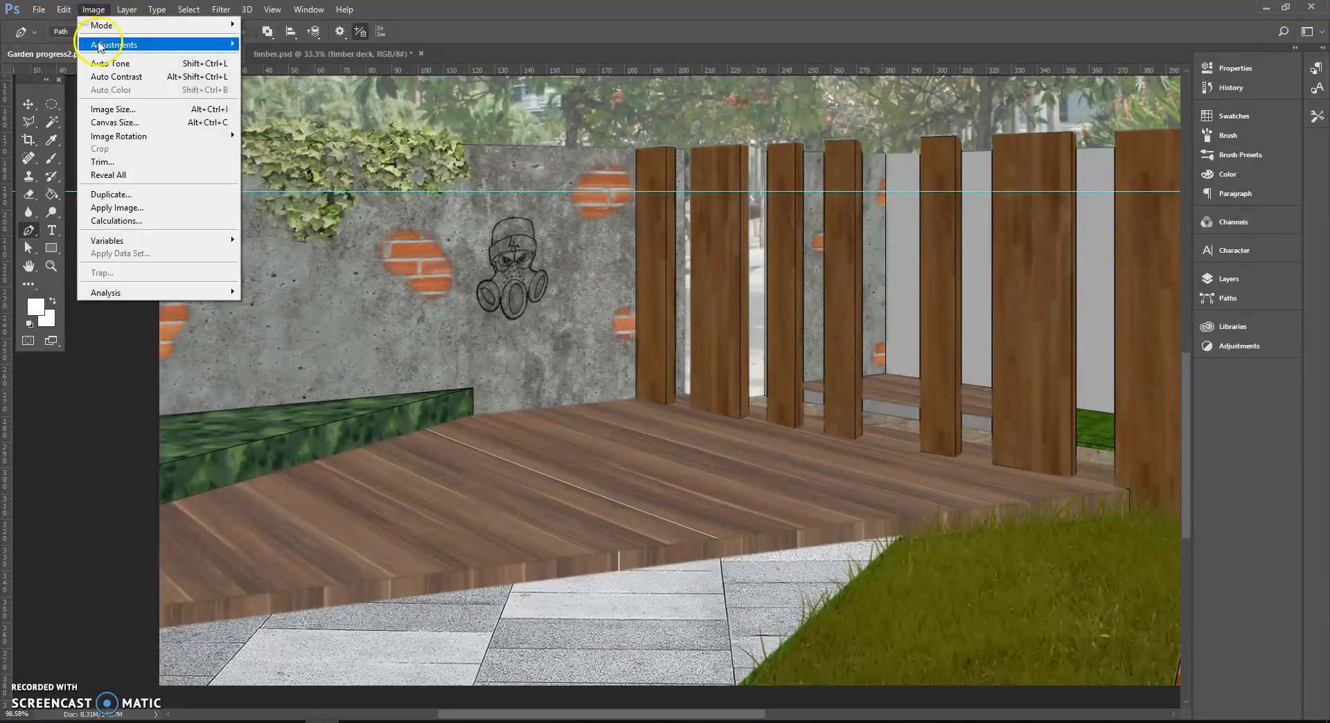
{"action": "mouse_move", "coordinate": [101, 46]}
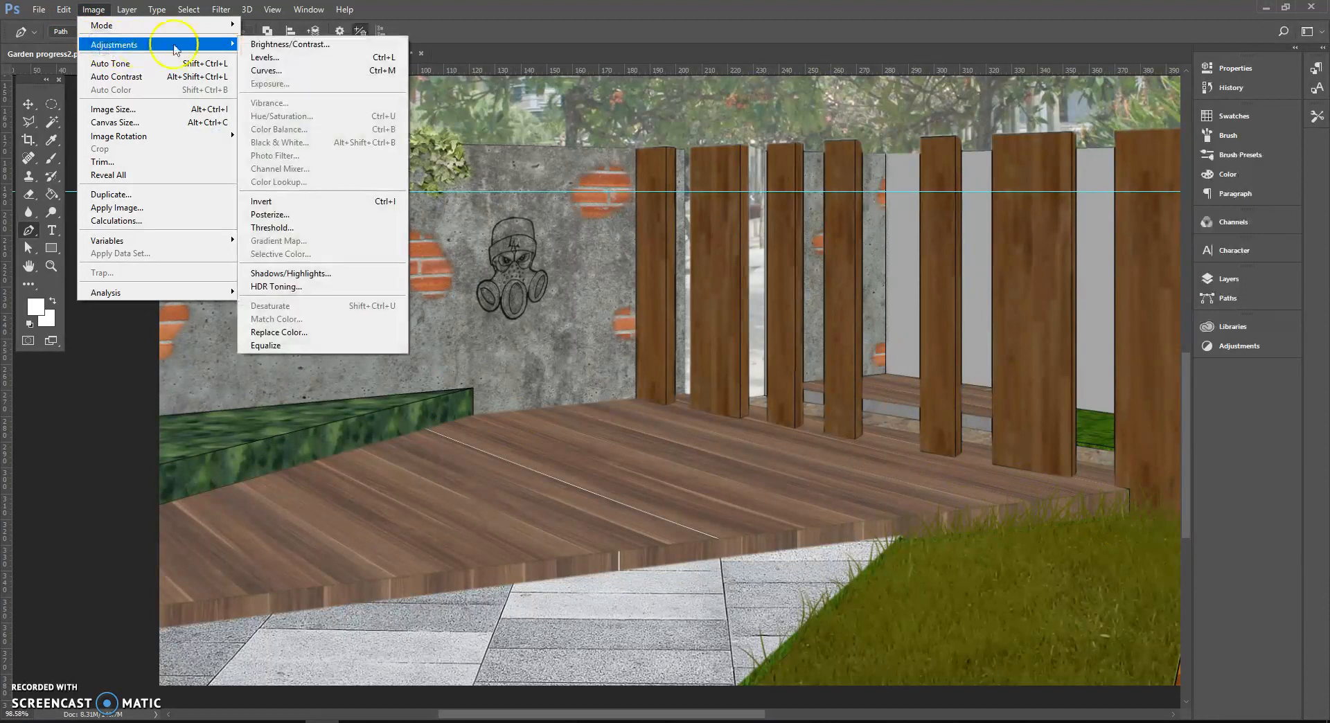
{"action": "left_click", "coordinate": [290, 43]}
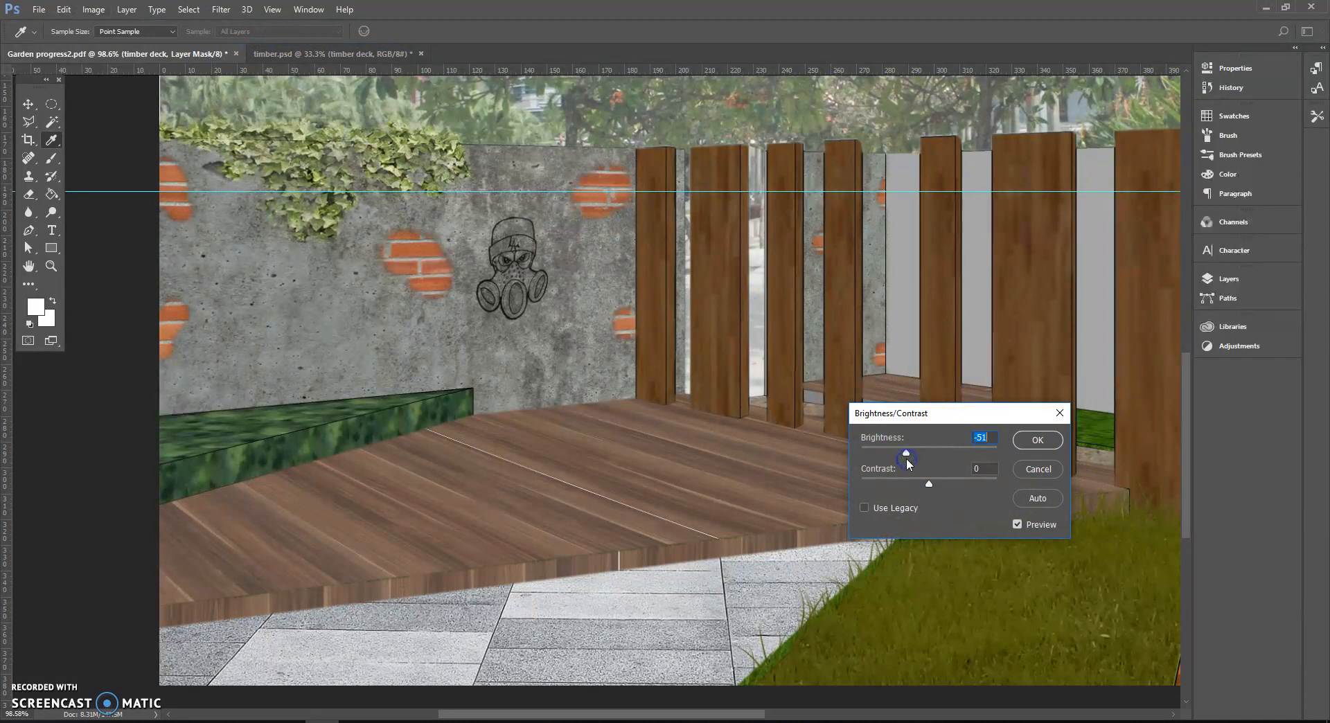
{"action": "left_click_drag", "start_coordinate": [891, 459], "coordinate": [898, 453]}
{"action": "left_click_drag", "start_coordinate": [893, 456], "coordinate": [935, 453]}
{"action": "left_click", "coordinate": [1037, 441]}
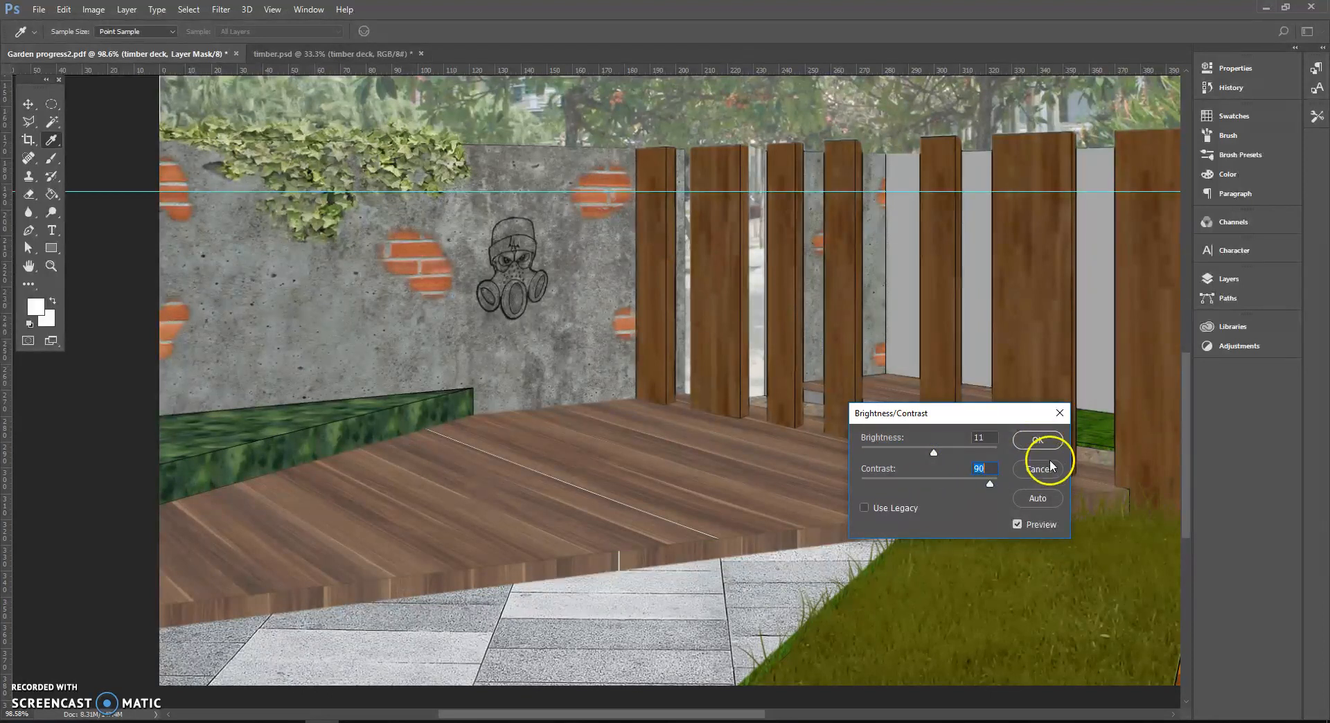
{"action": "key", "text": "p"}
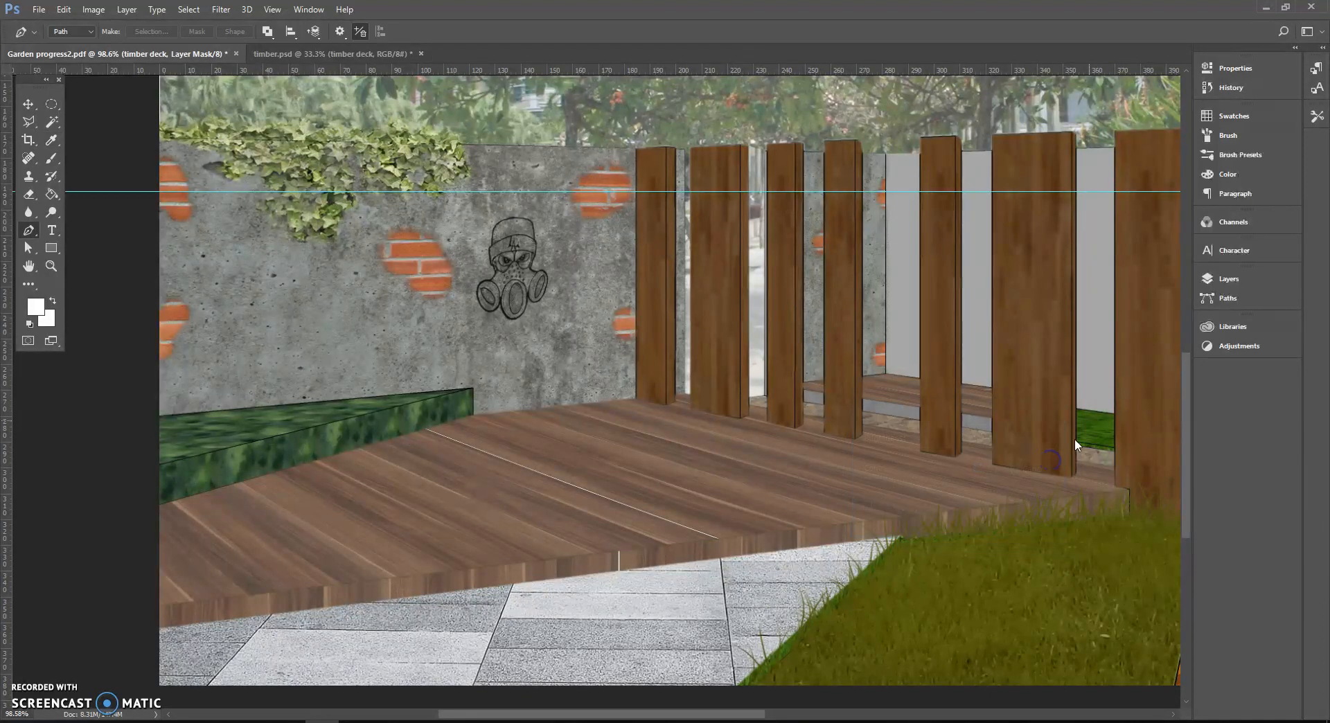
- Darken the image of the deck's front edge strip layer, not its mask, with Brightness/Contrast at brightness -54 and contrast 0
{"action": "left_click", "coordinate": [1209, 279]}
{"action": "left_click", "coordinate": [974, 299]}
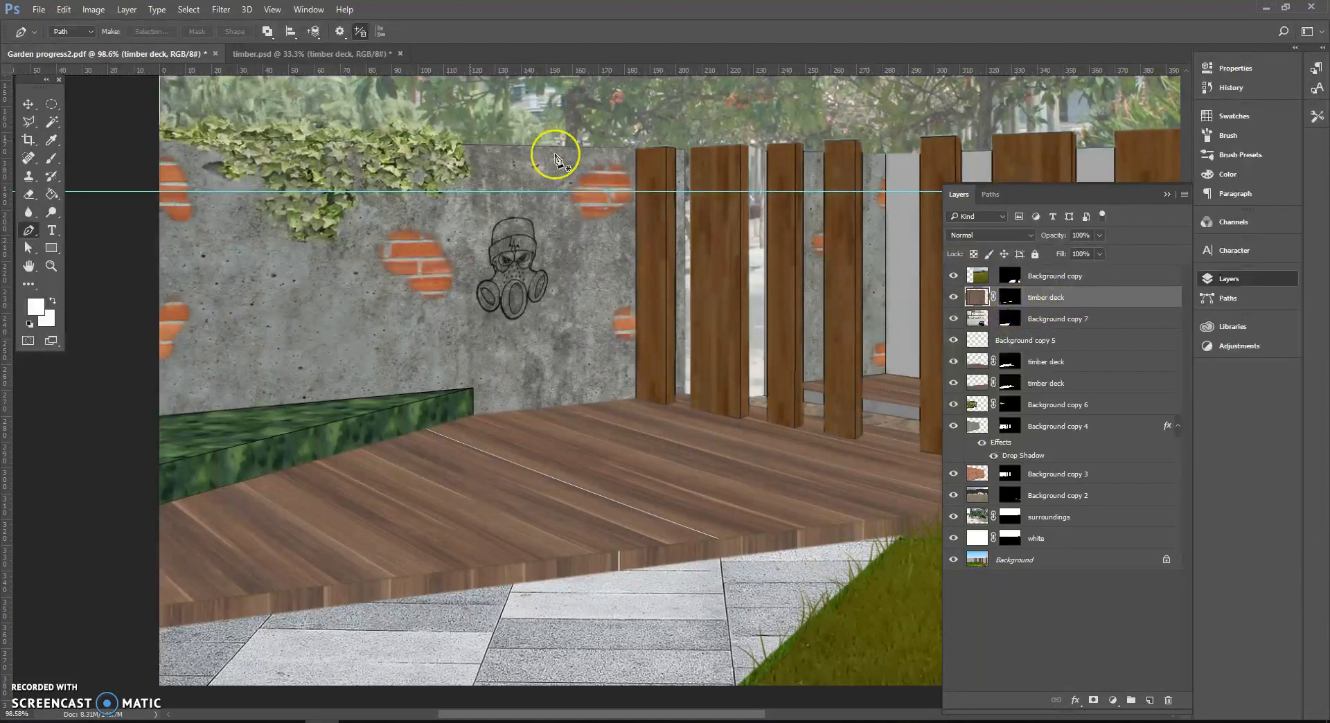
{"action": "left_click", "coordinate": [93, 9]}
{"action": "mouse_move", "coordinate": [115, 44]}
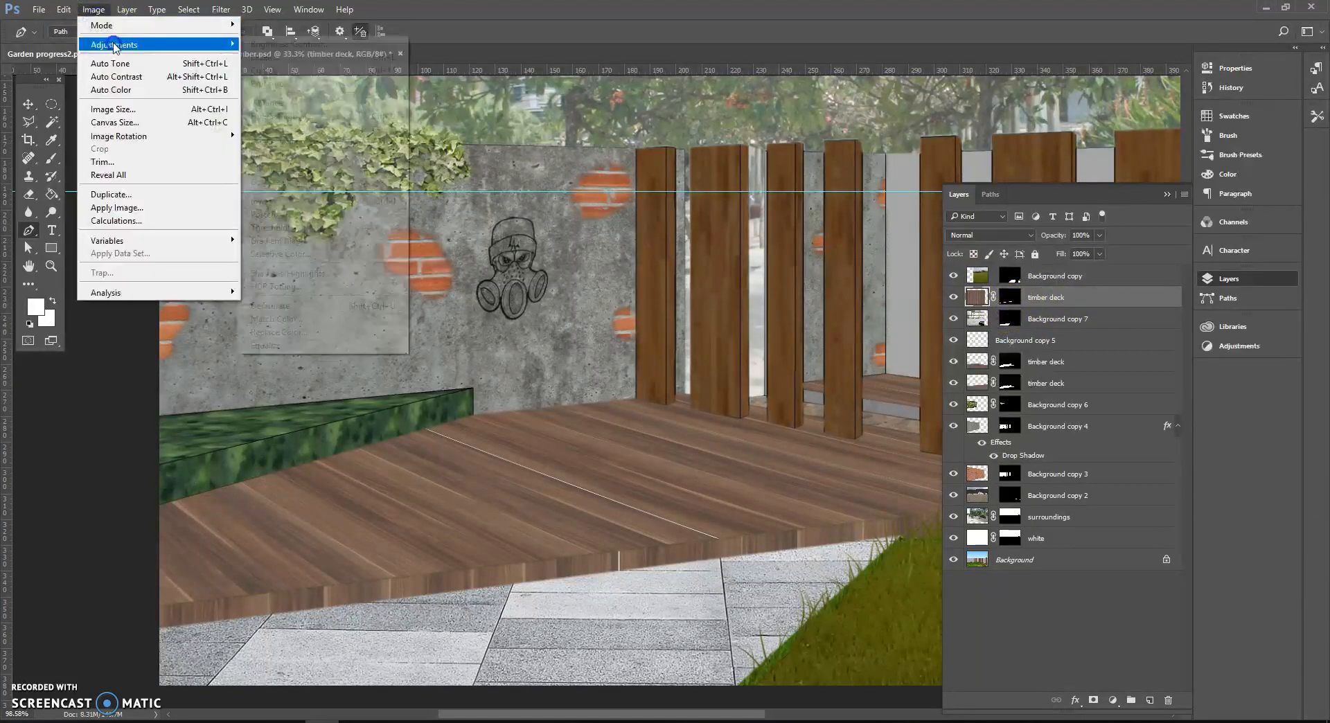
{"action": "left_click", "coordinate": [244, 46]}
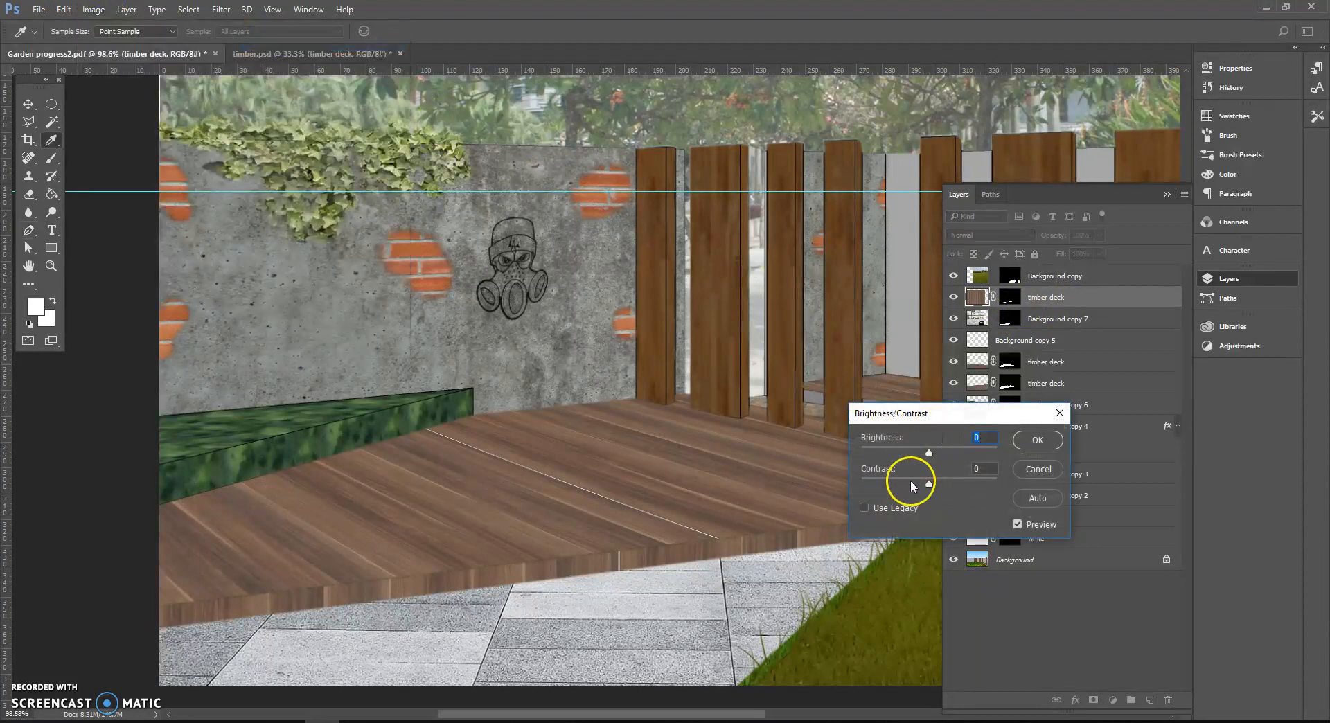
{"action": "mouse_move", "coordinate": [929, 457]}
{"action": "left_mouse_down"}
{"action": "mouse_move", "coordinate": [886, 460]}
{"action": "mouse_move", "coordinate": [904, 462]}
{"action": "left_mouse_up"}
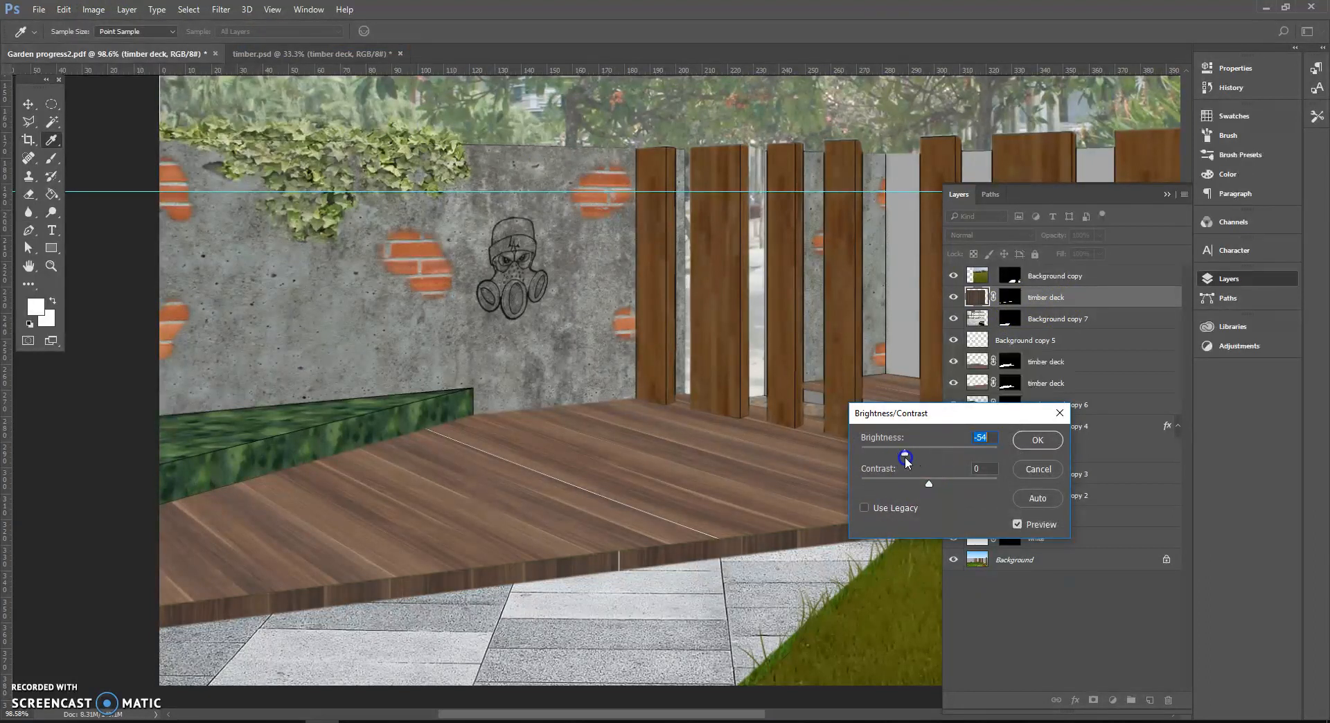
{"action": "left_click", "coordinate": [1037, 440]}
{"action": "key", "text": "p"}
{"action": "left_click", "coordinate": [1164, 194]}
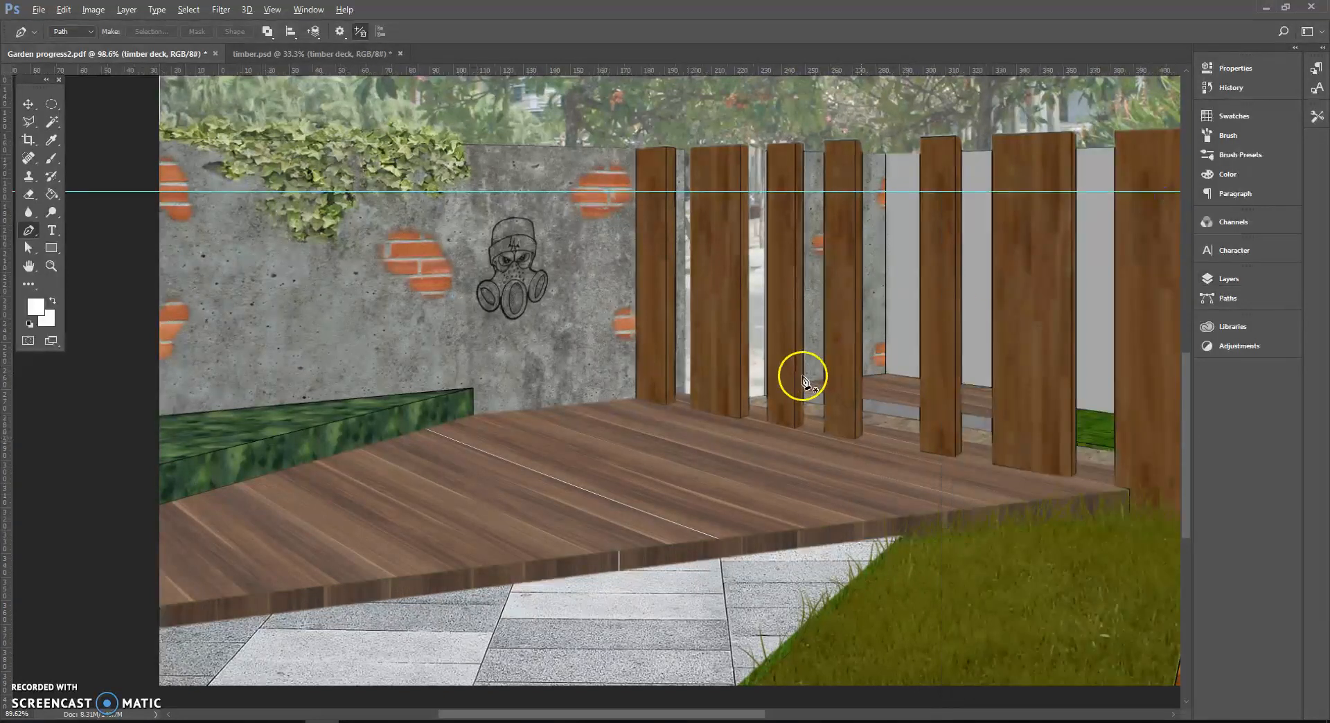
{"action": "scroll", "coordinate": [803, 380], "scroll_direction": "down", "scroll_amount": 5}
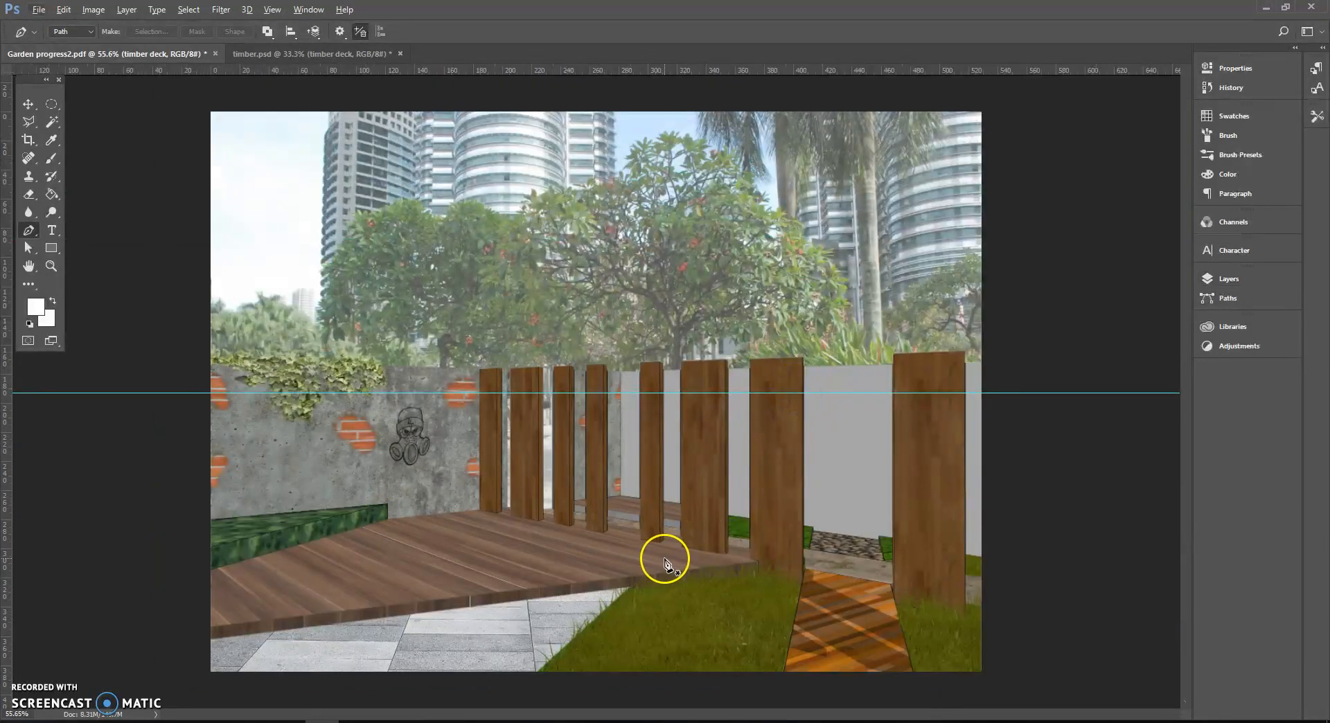